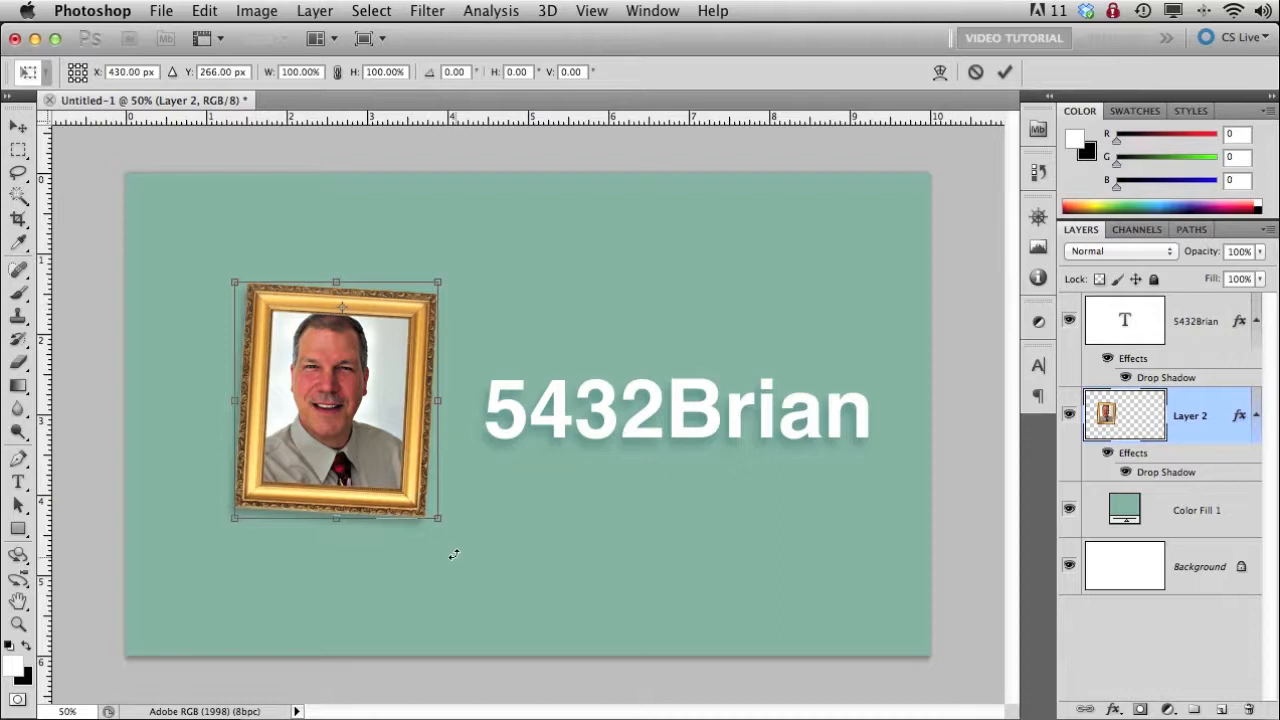
left_click_drag(449, 549, 488, 557)
key("Escape")
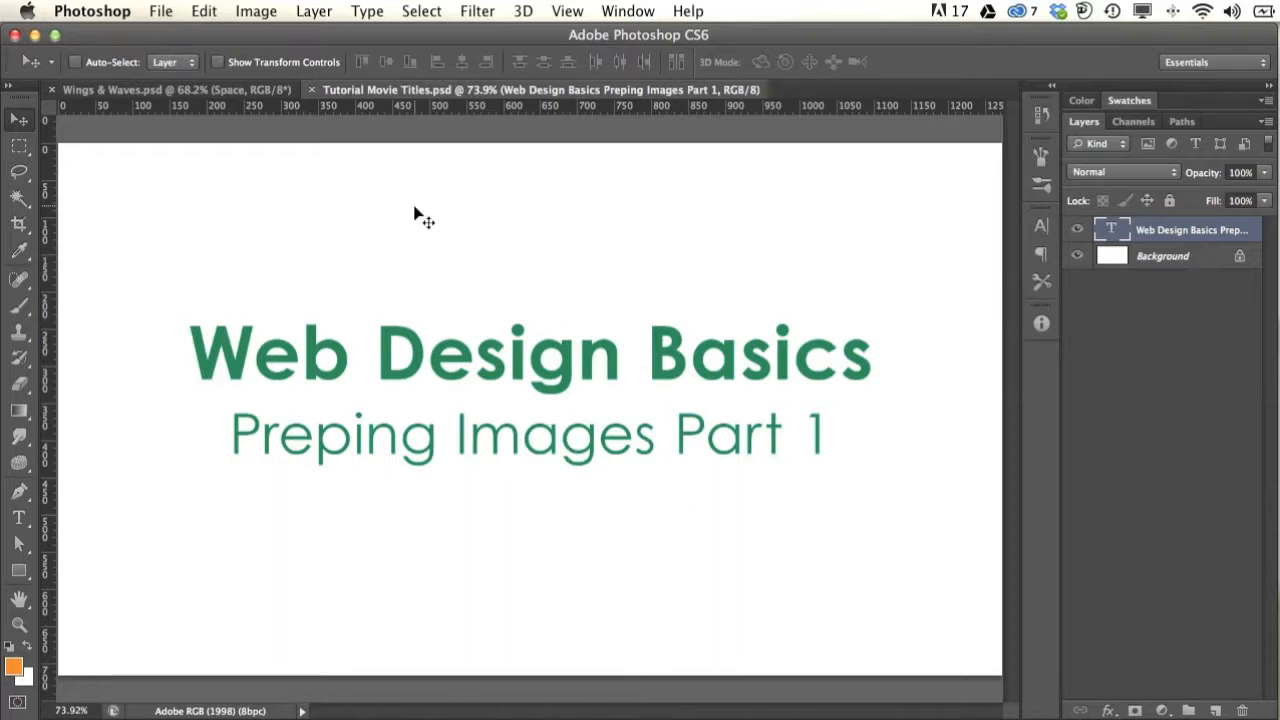
Step: Create a blank 1000 by 1000 pixel document and close it again
key("super+n")
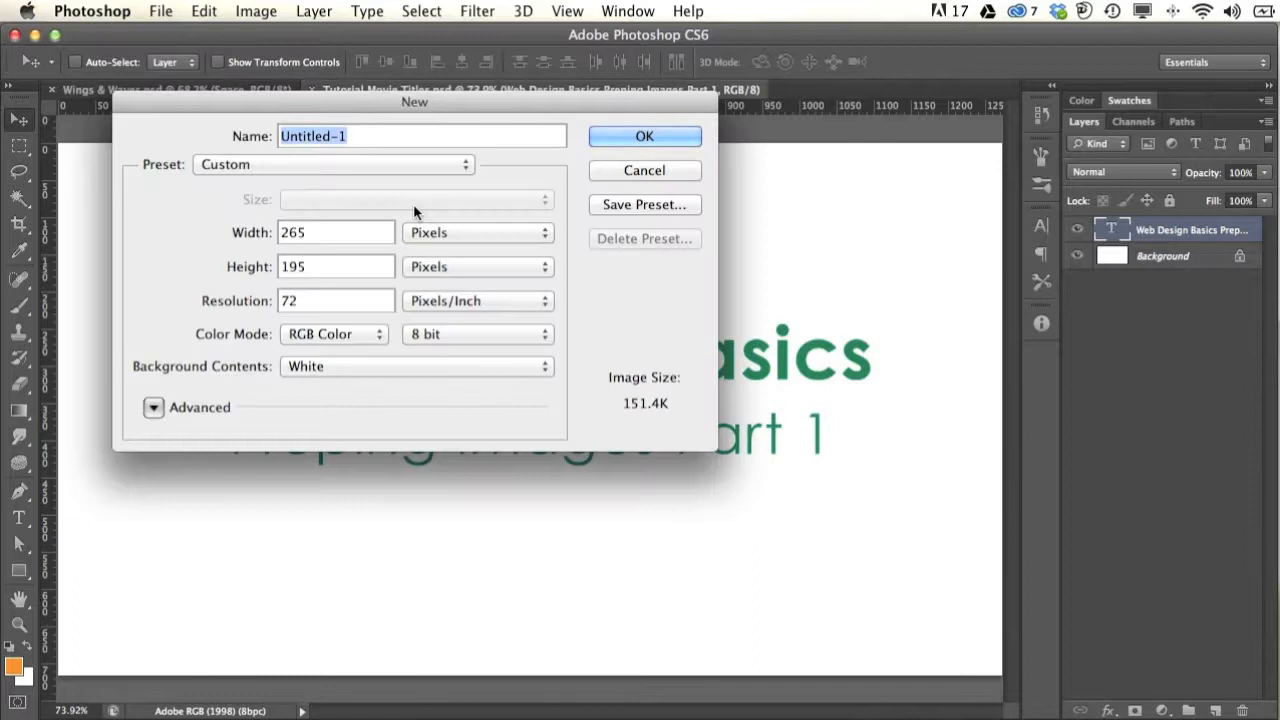
key("Tab")
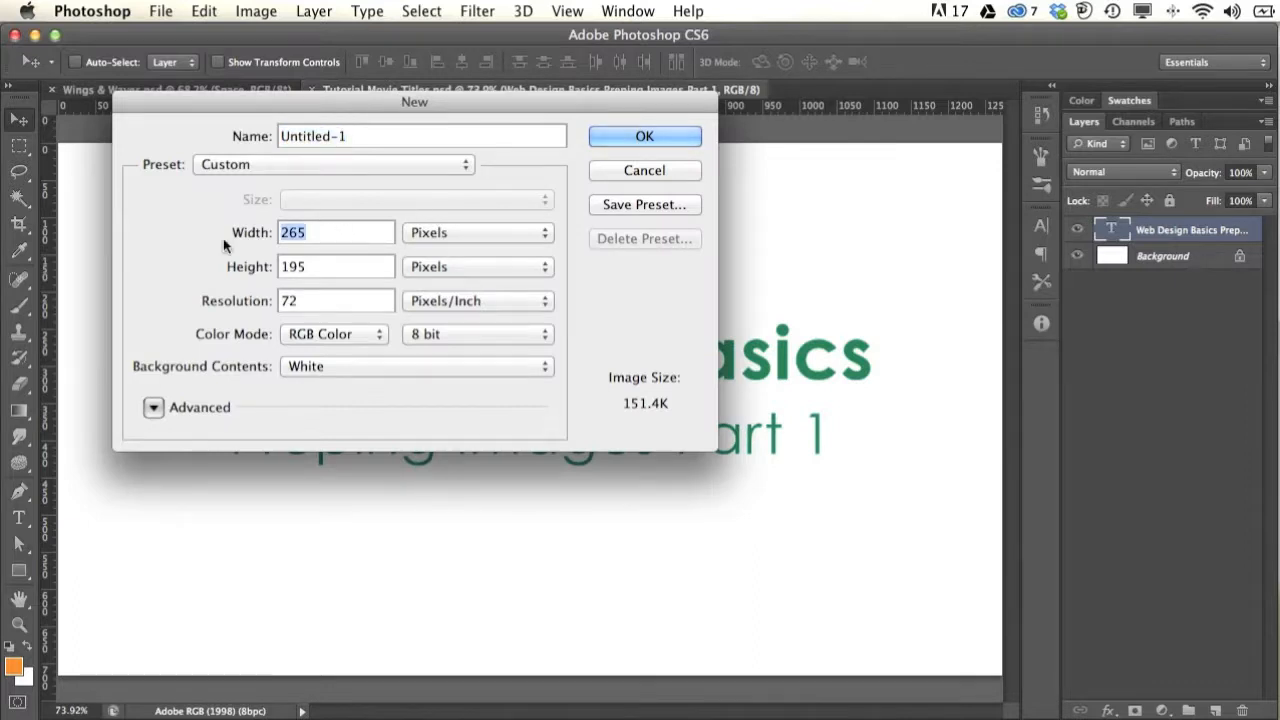
type("1000")
key("Tab")
type("100")
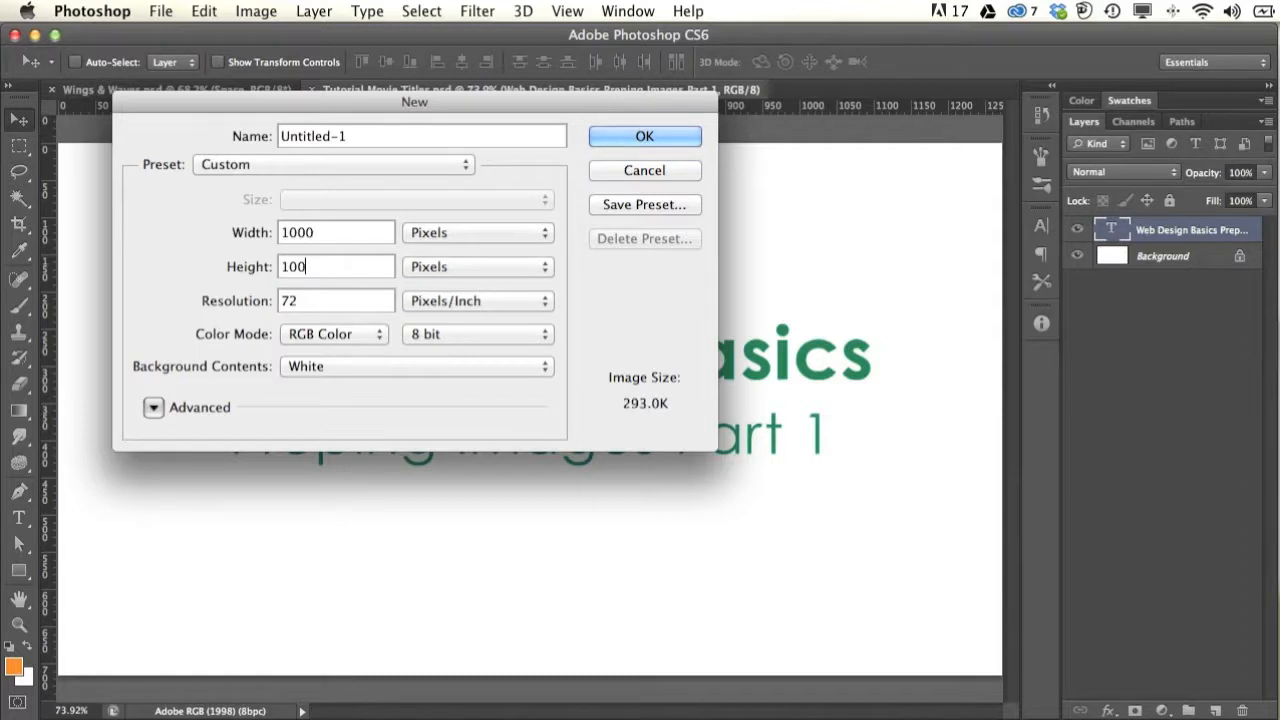
type("0")
left_click(639, 136)
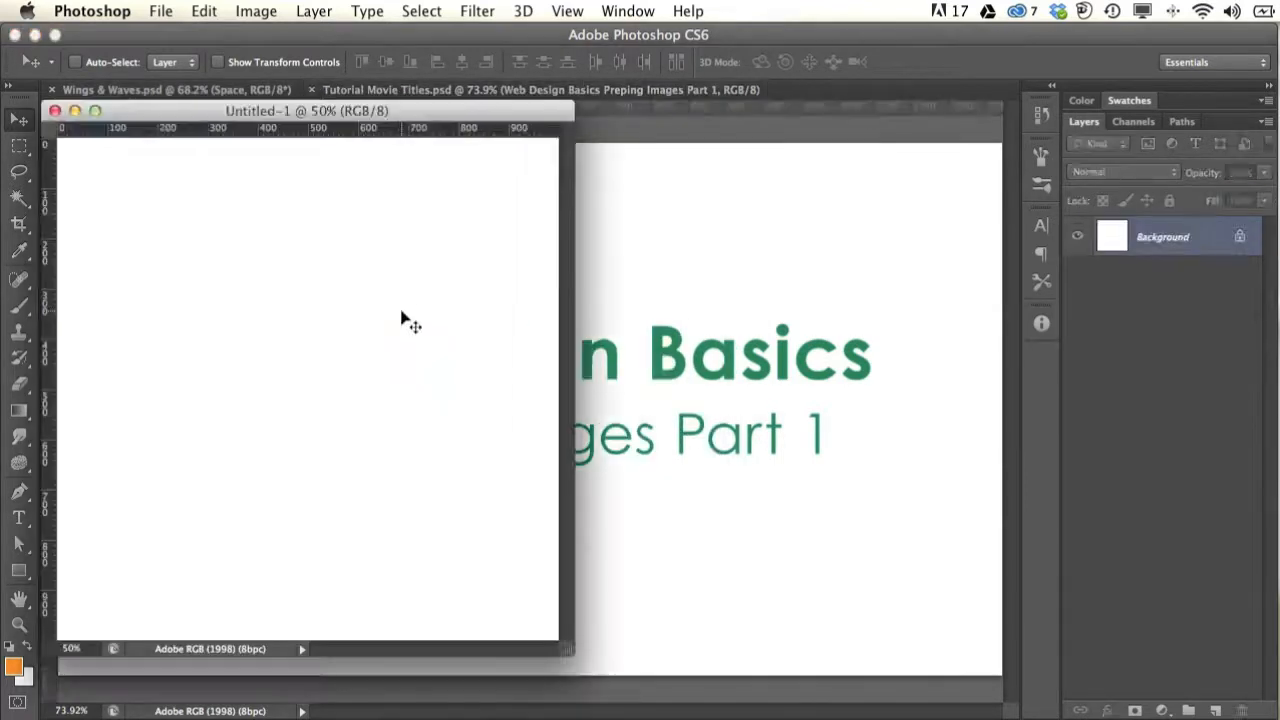
left_click(55, 111)
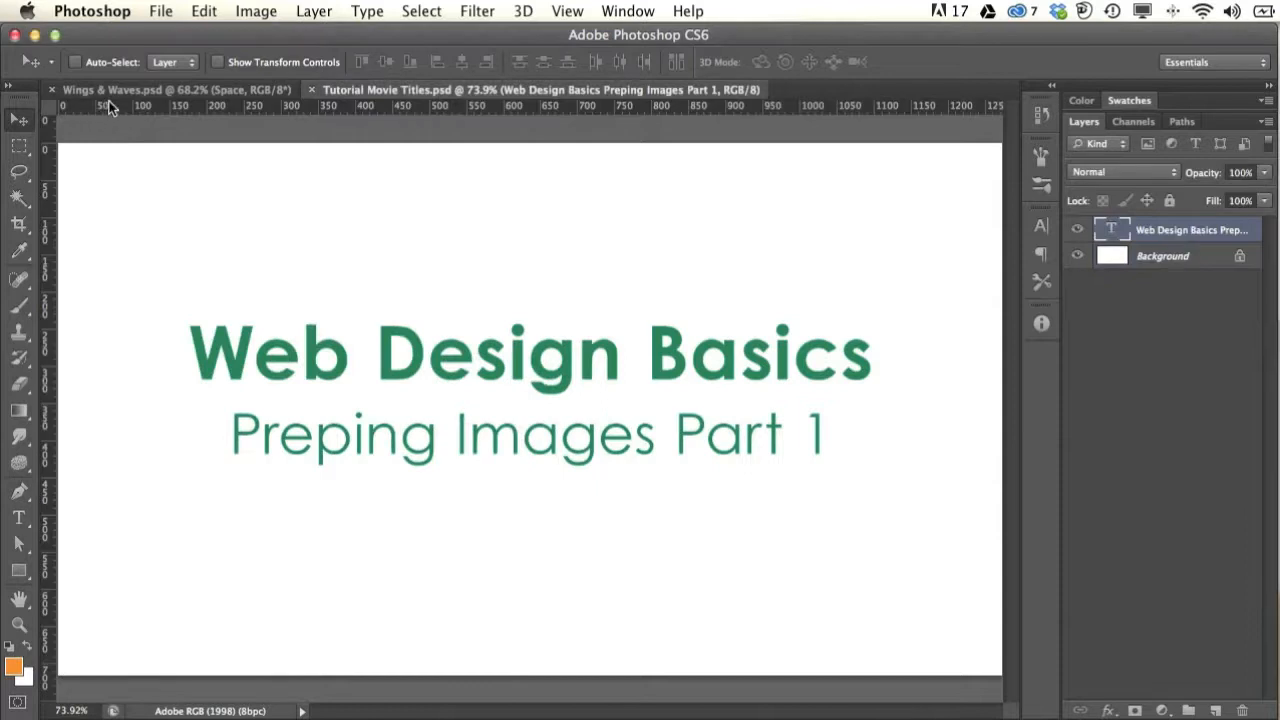
Step: In the Wings & Waves.psd document, add a black (#000000) solid color fill layer directly above the Background layer
left_click(128, 91)
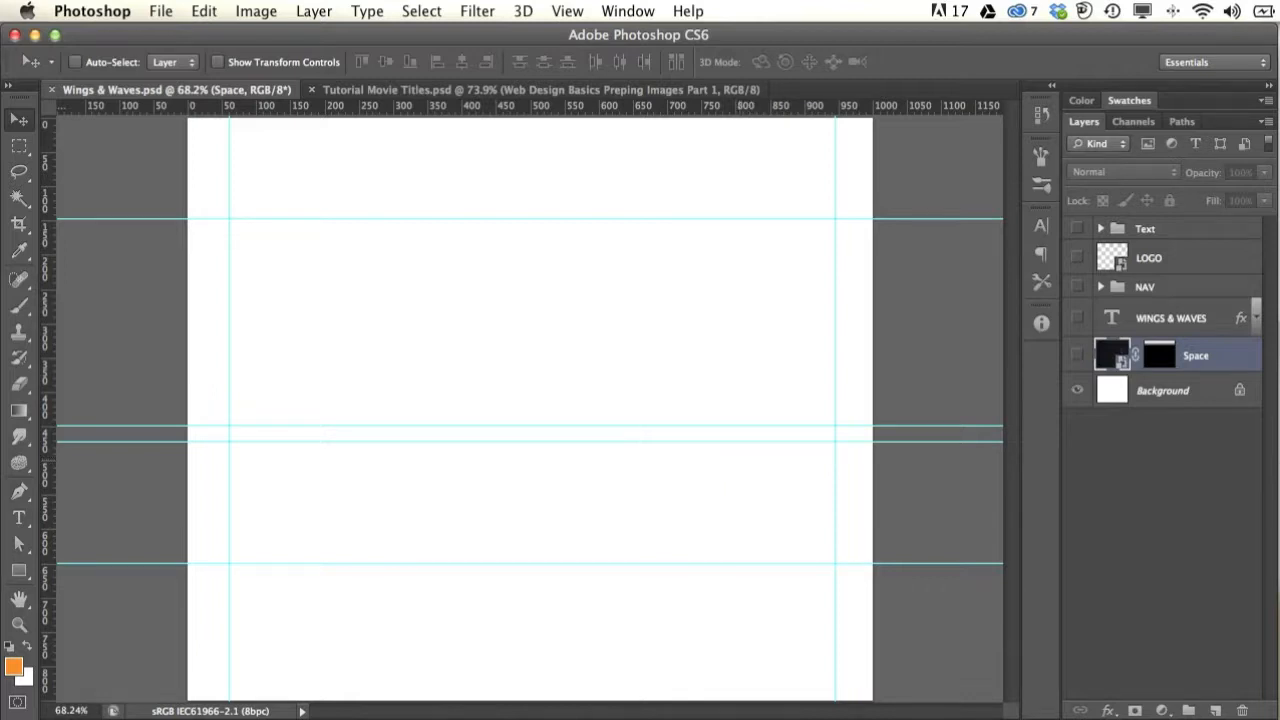
left_click(1210, 400)
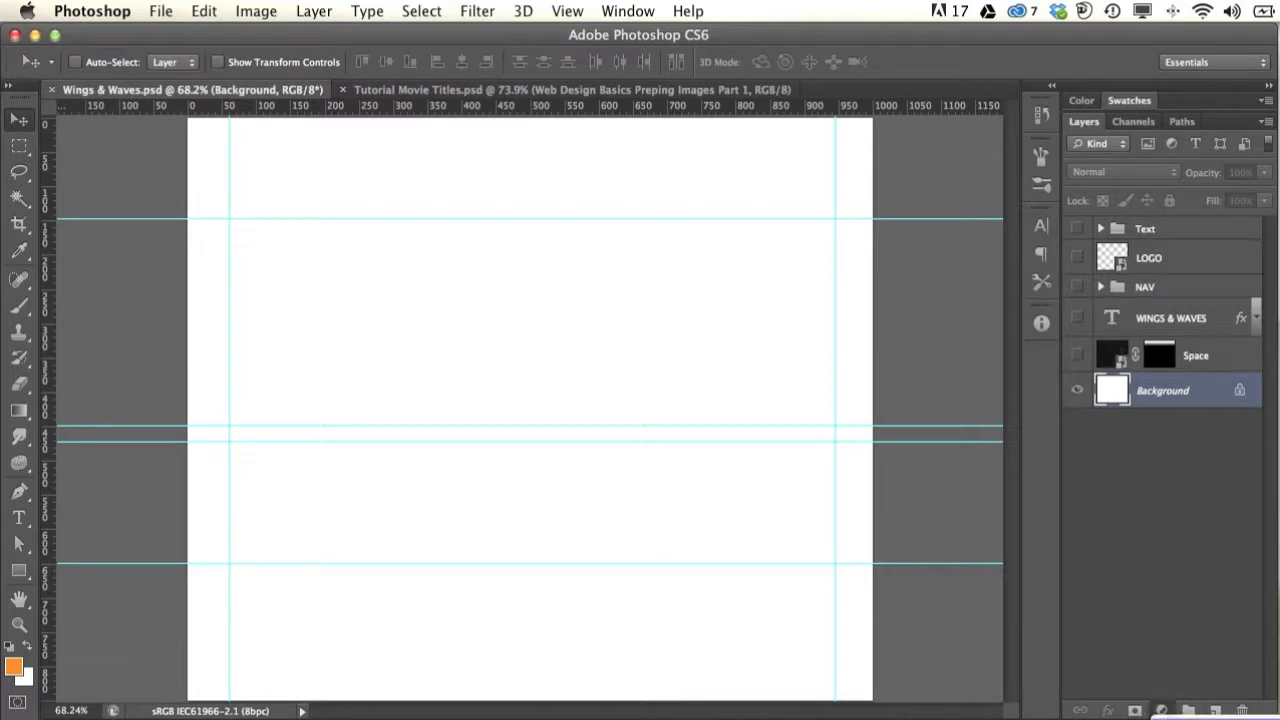
left_click(1193, 718)
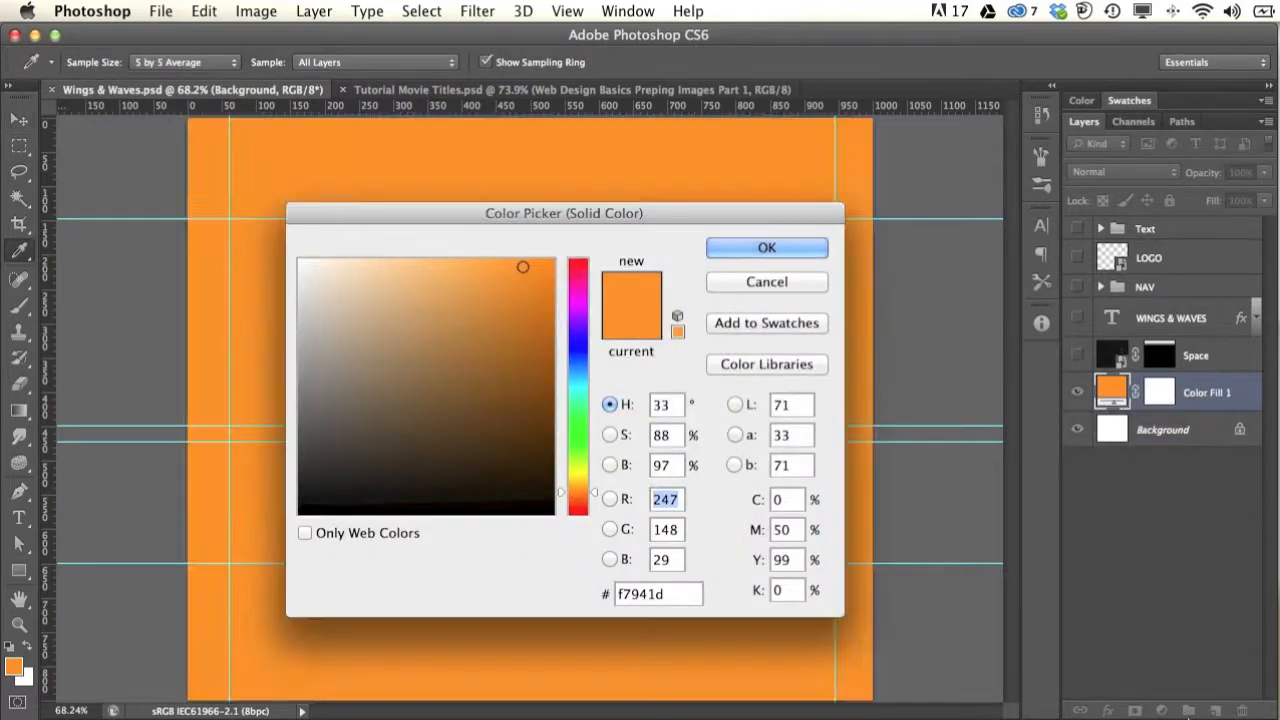
left_click_drag(660, 215, 804, 288)
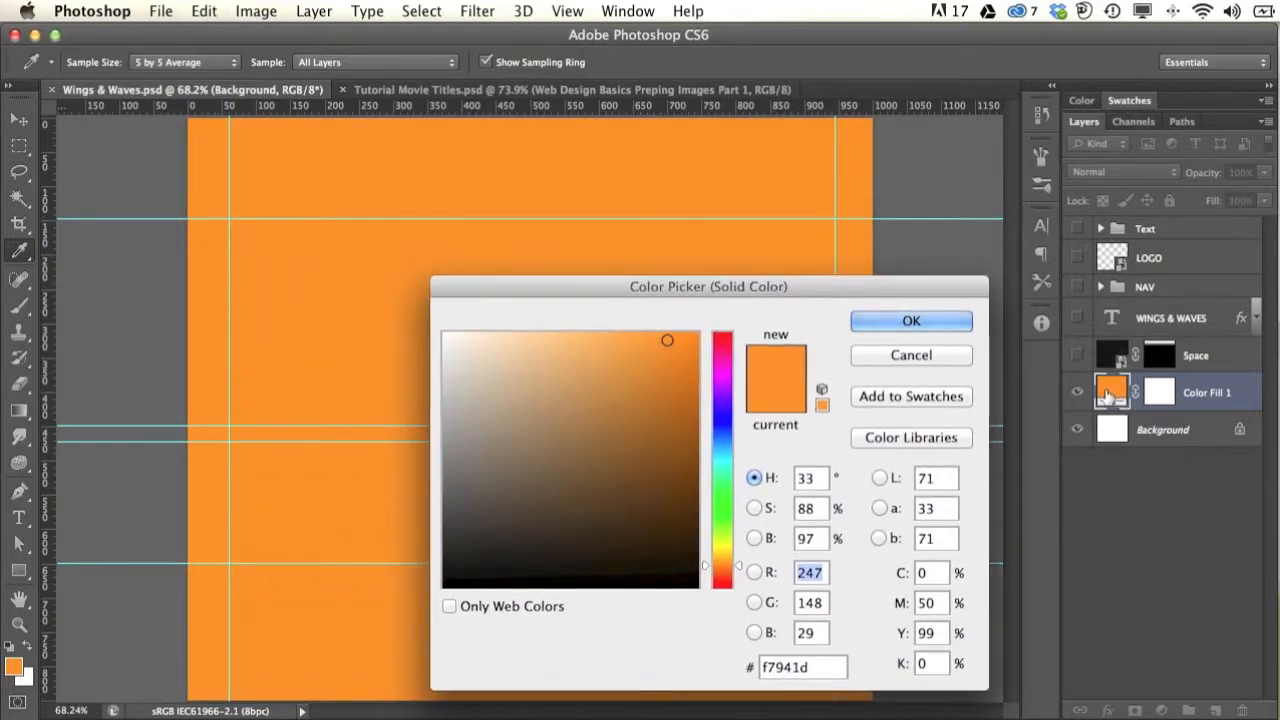
left_click_drag(543, 463, 443, 588)
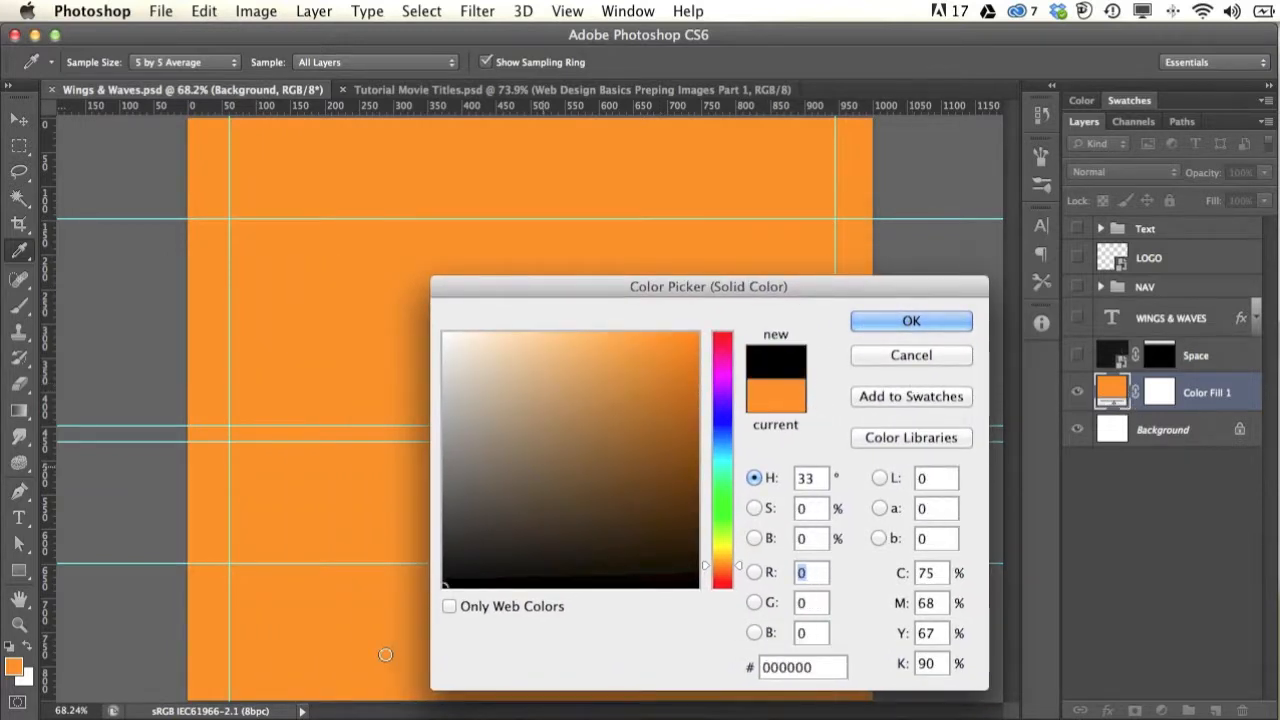
left_click(880, 318)
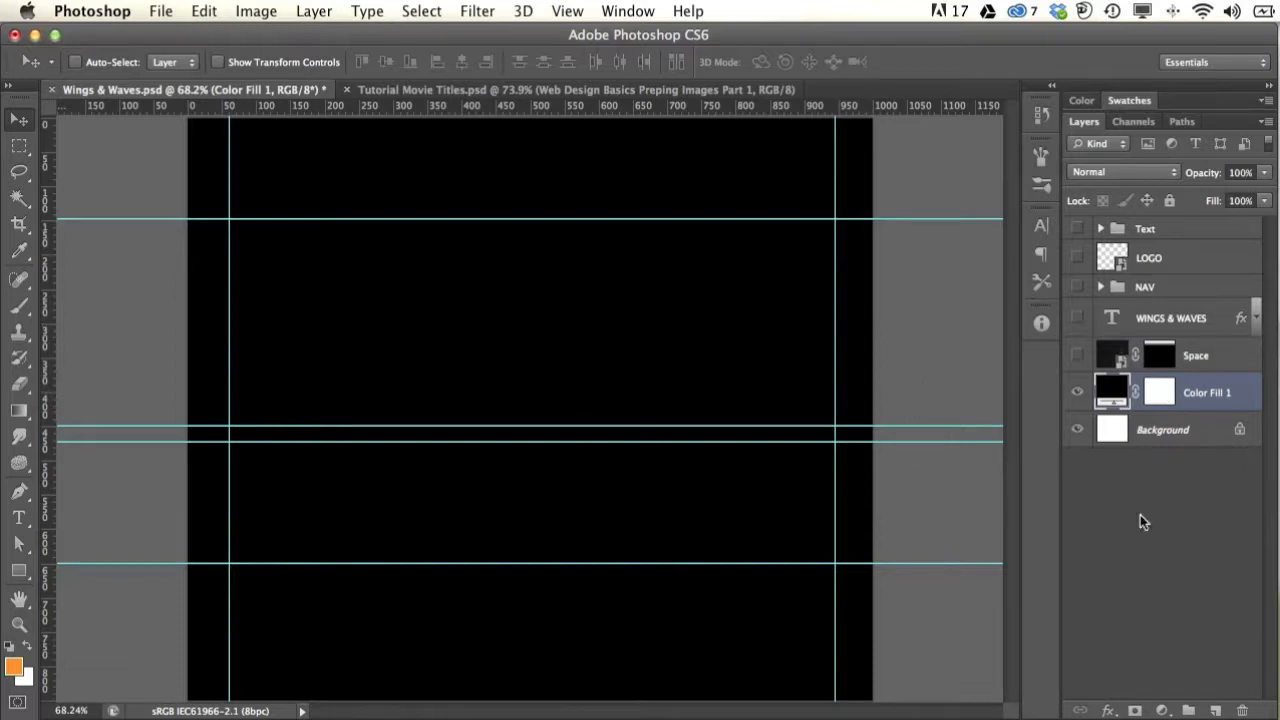
Step: Add a new layer above the black fill and marquee-select the area between the vertical guides and the upper two horizontal guides
left_click(1216, 710)
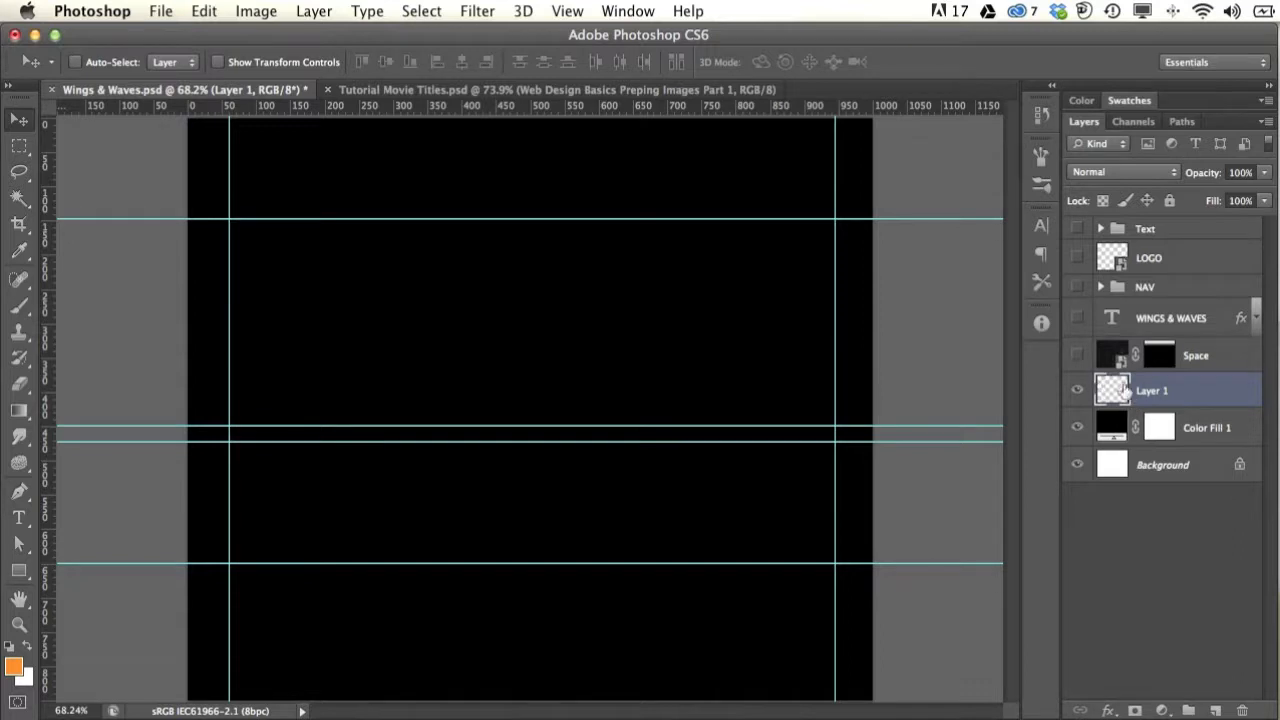
left_click(20, 147)
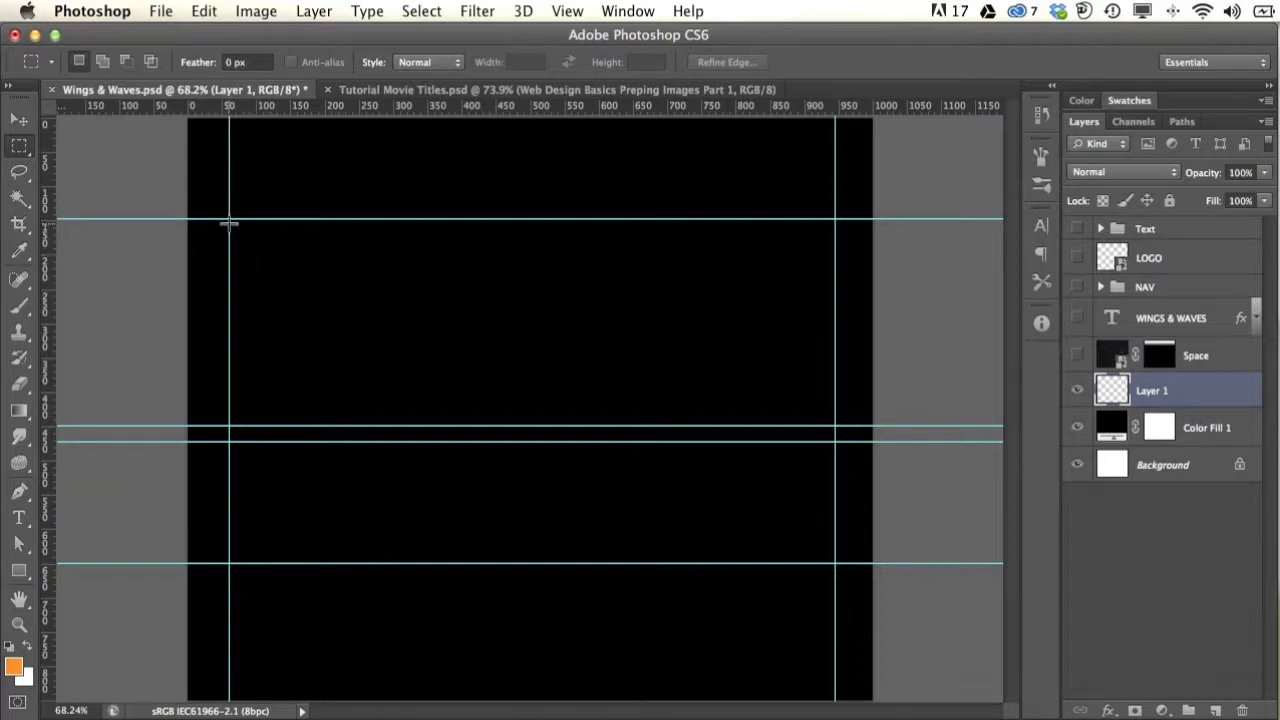
left_click(566, 12)
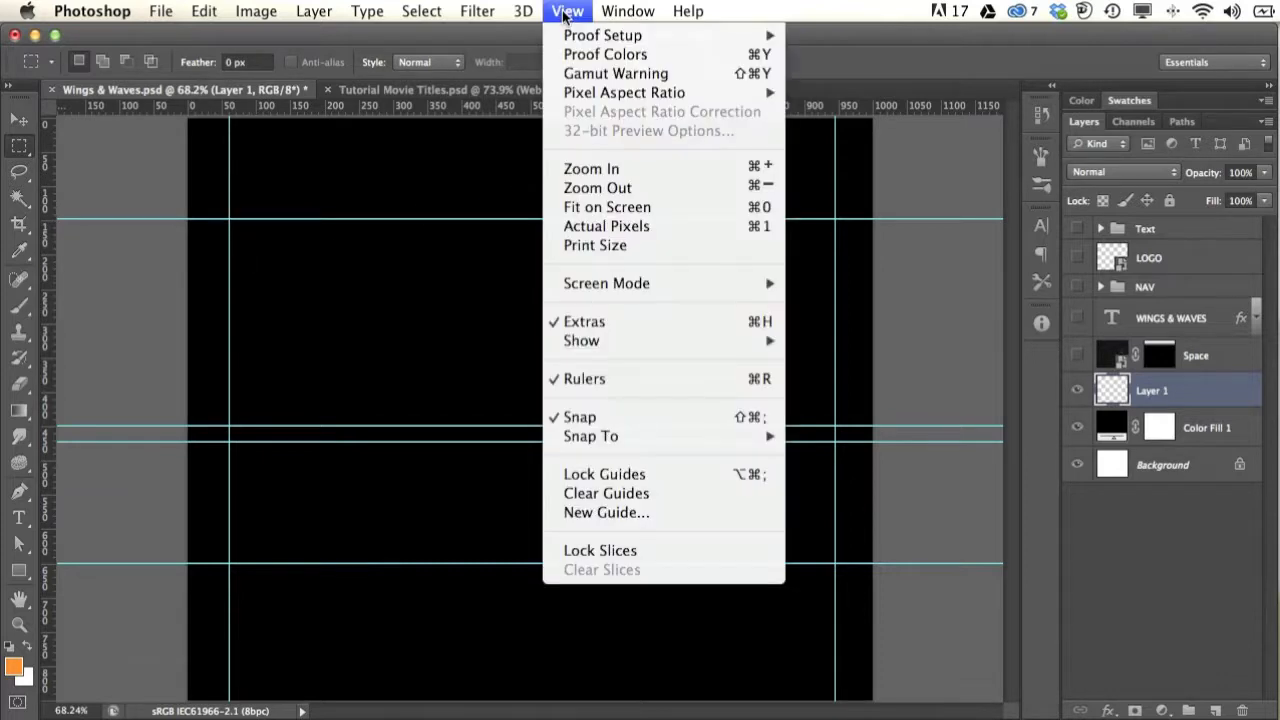
left_click(244, 228)
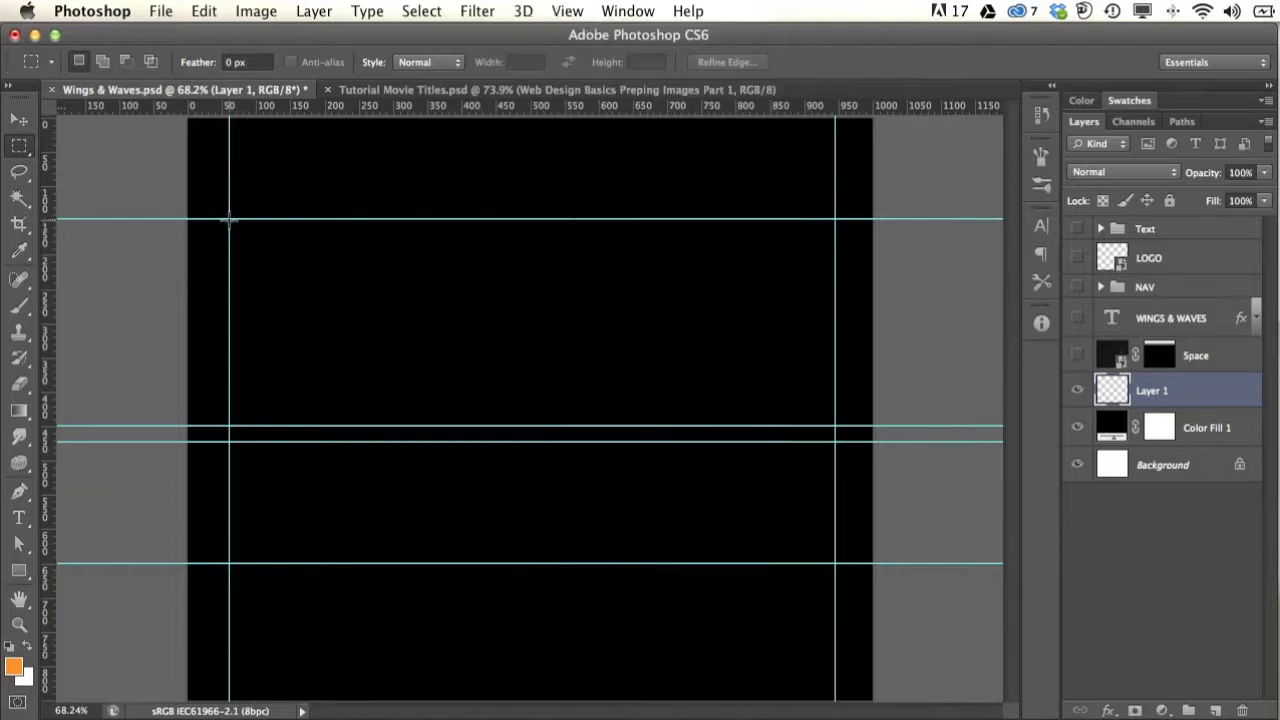
left_click_drag(229, 219, 835, 420)
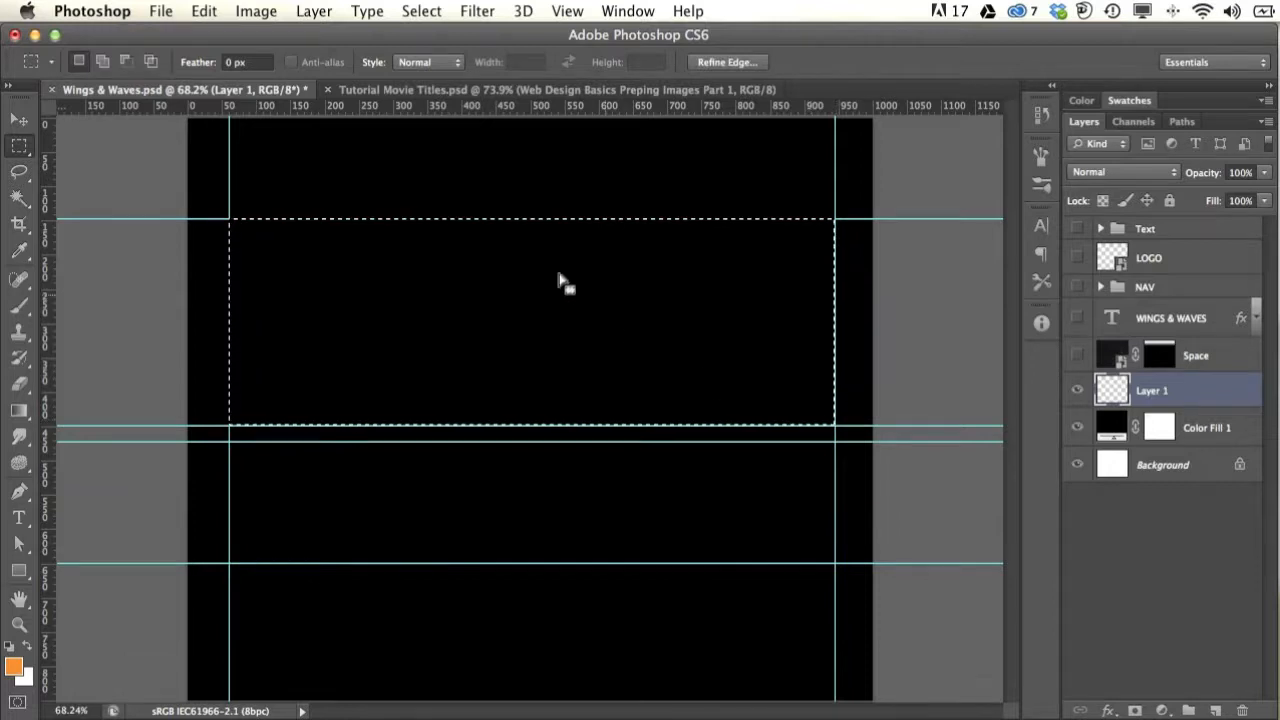
Step: Choose a green swatch as foreground color, fill the banner selection with it at 100% opacity in Normal mode, and deselect
left_click(1130, 102)
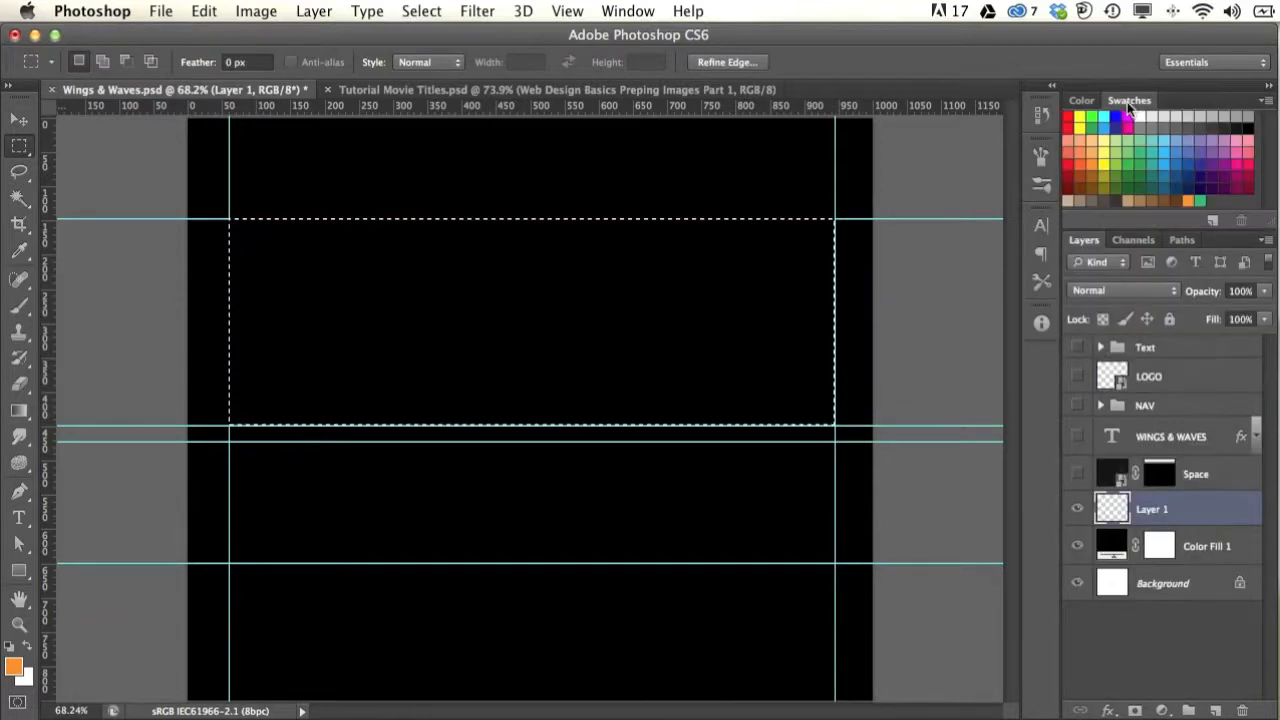
left_click(1139, 165)
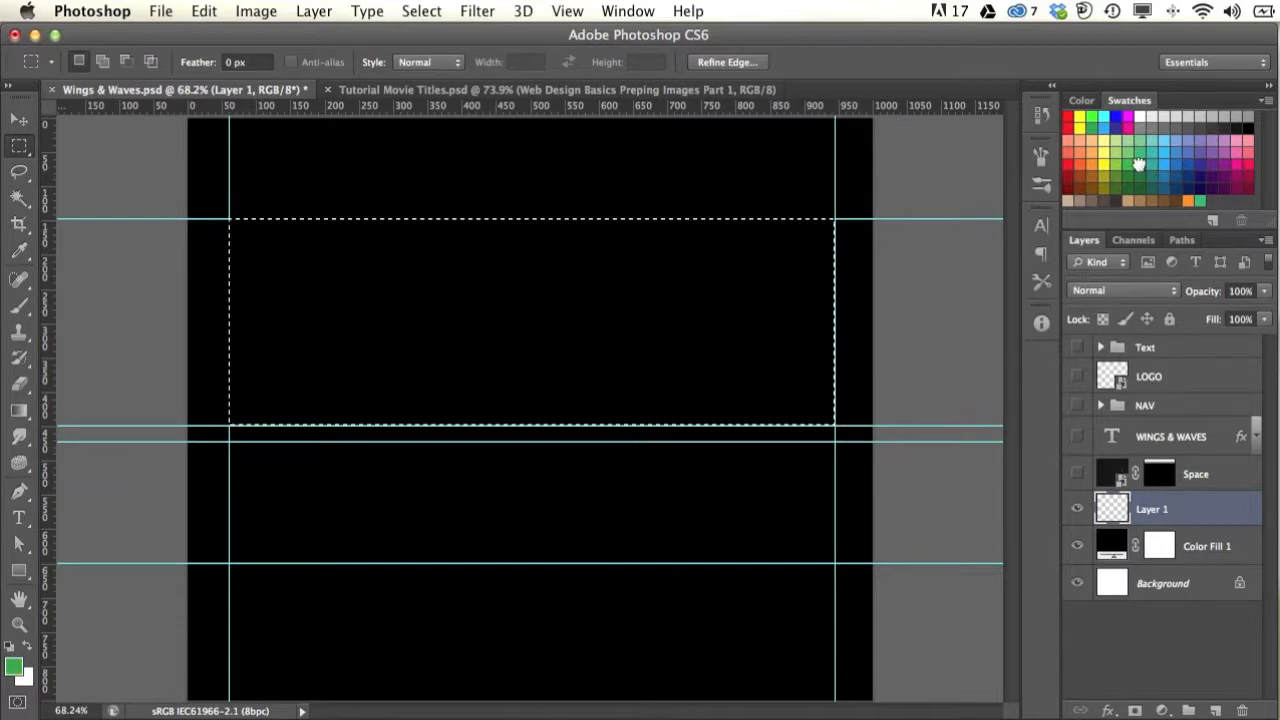
left_click(205, 12)
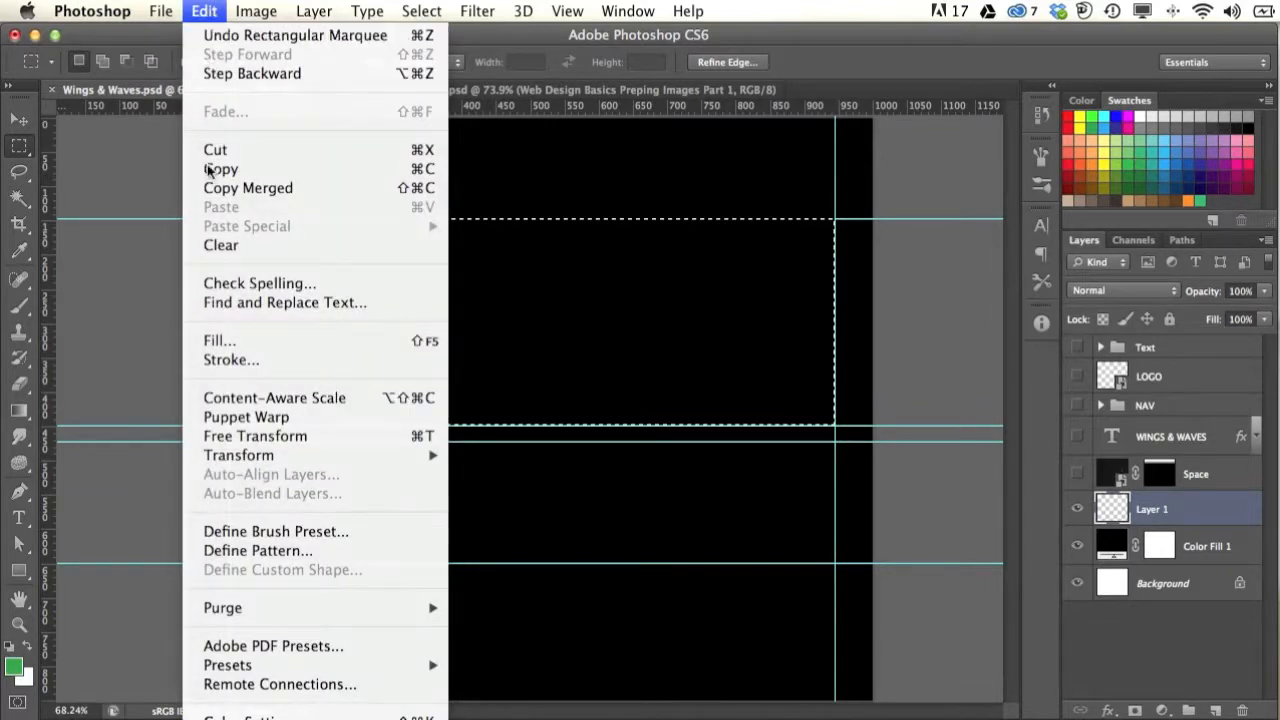
left_click(219, 343)
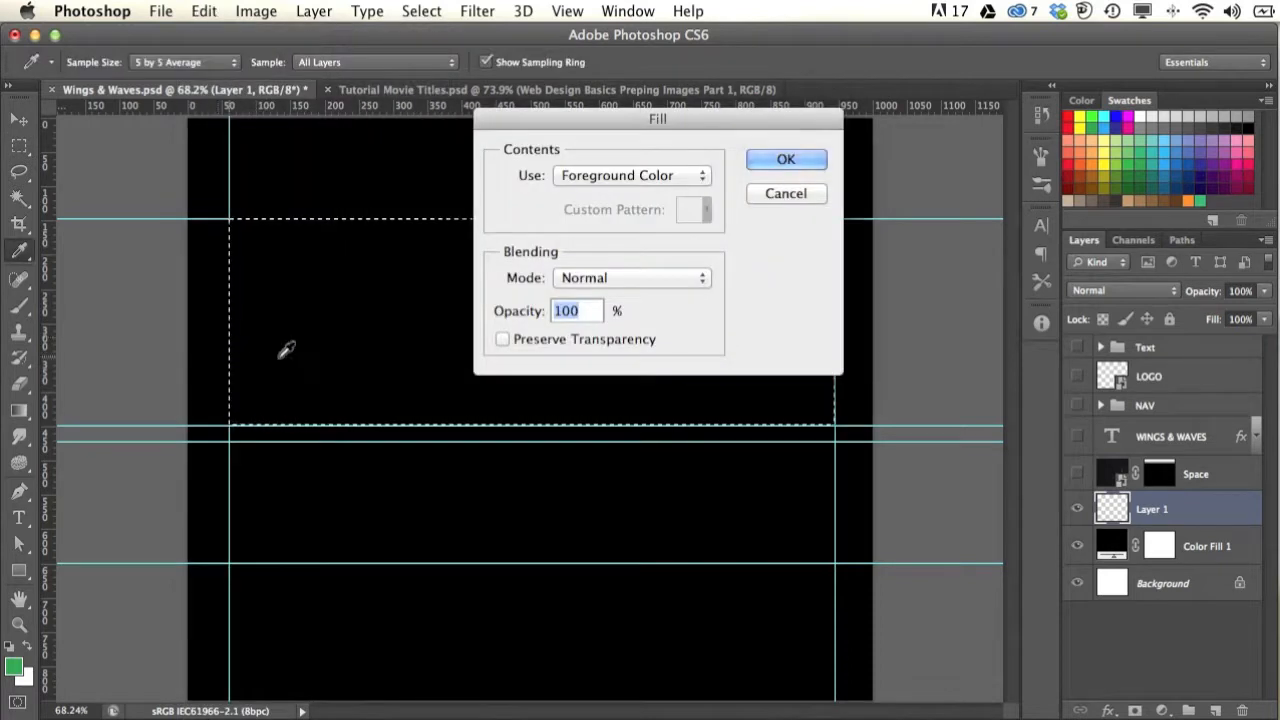
left_click(463, 160)
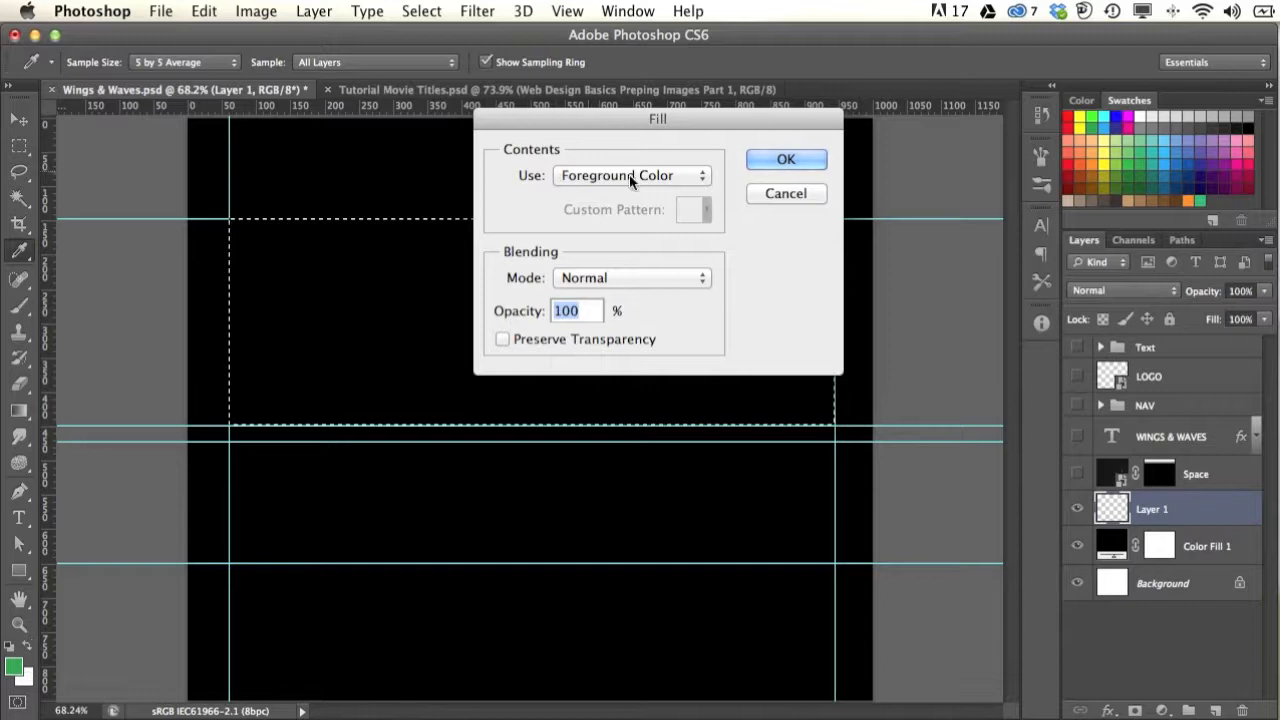
left_click(770, 160)
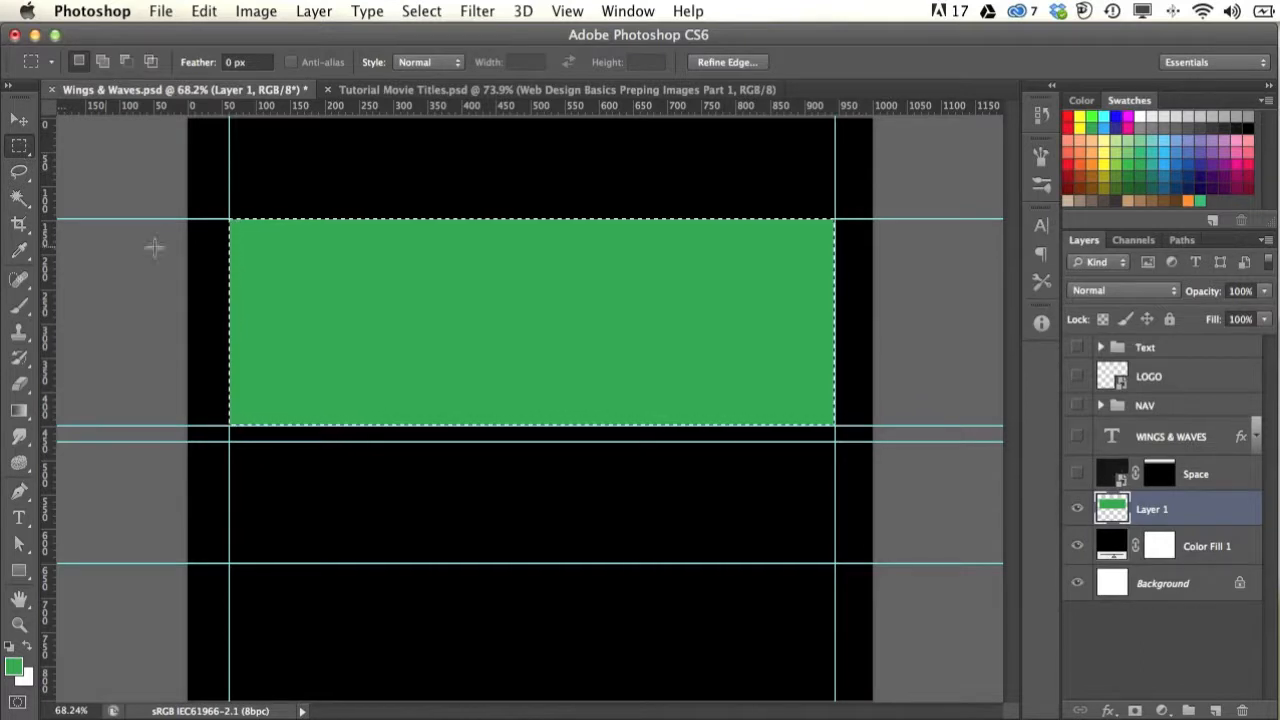
left_click(209, 160)
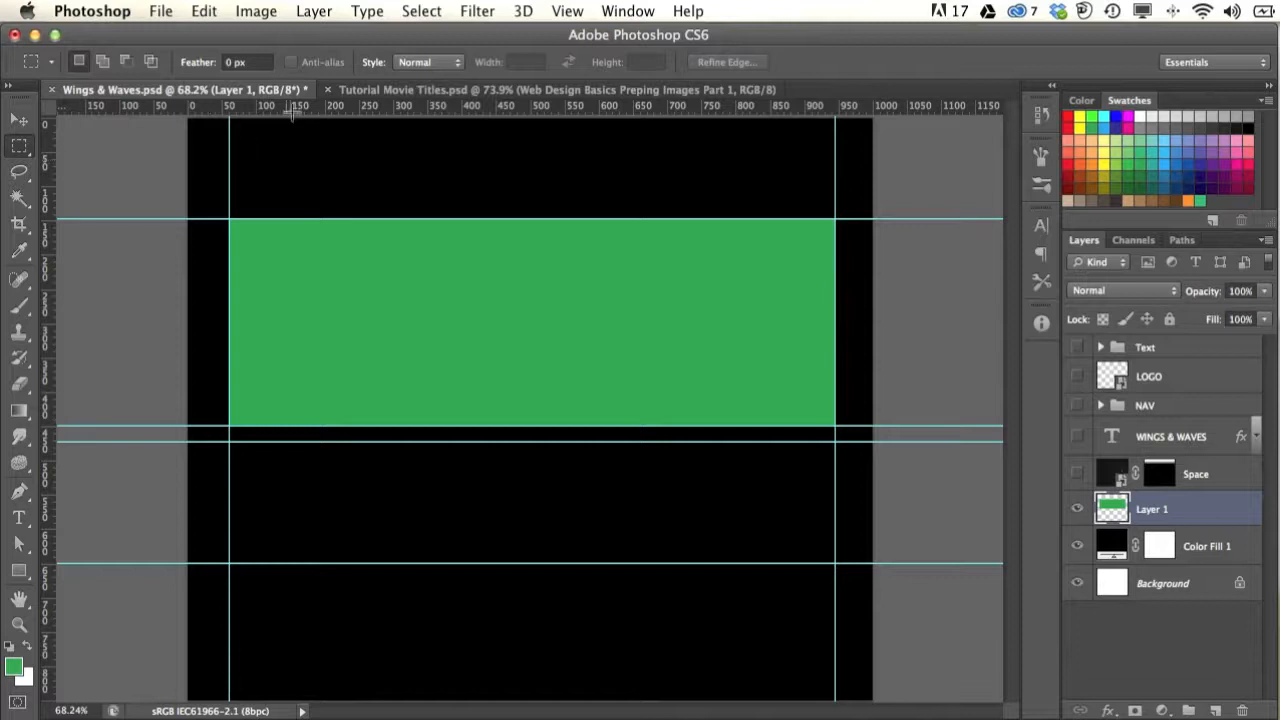
left_click(420, 12)
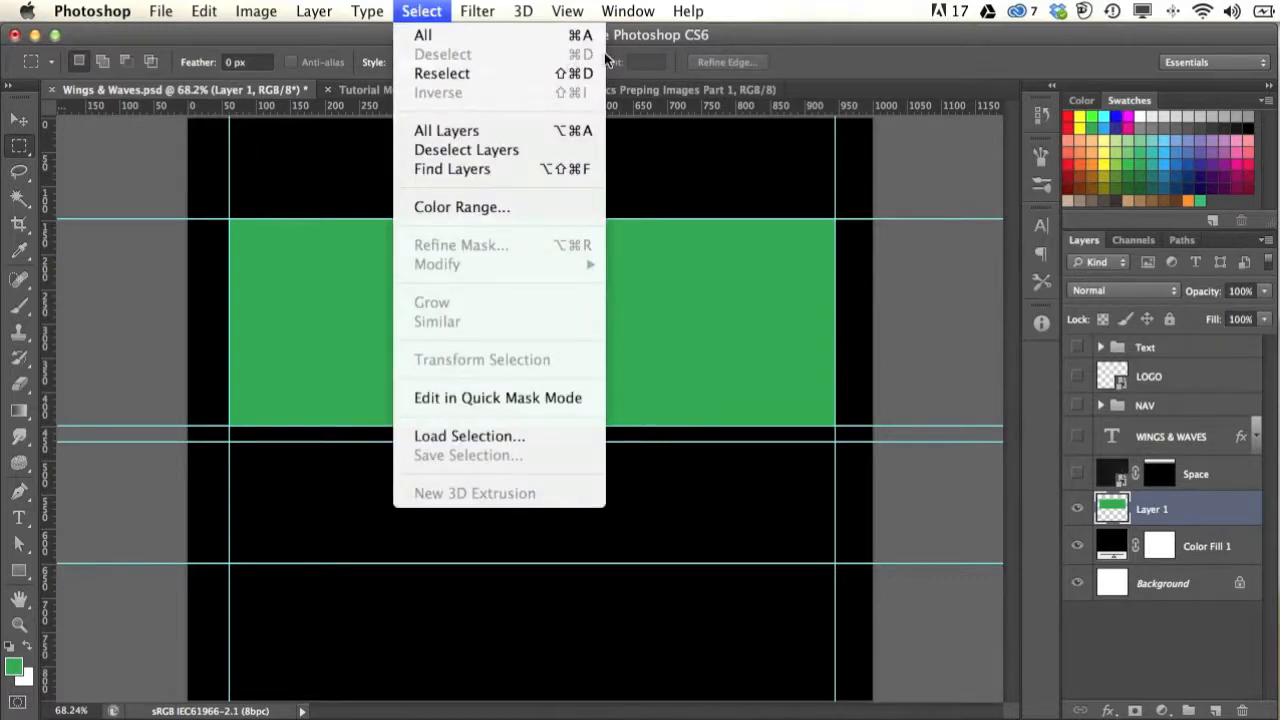
left_click(645, 150)
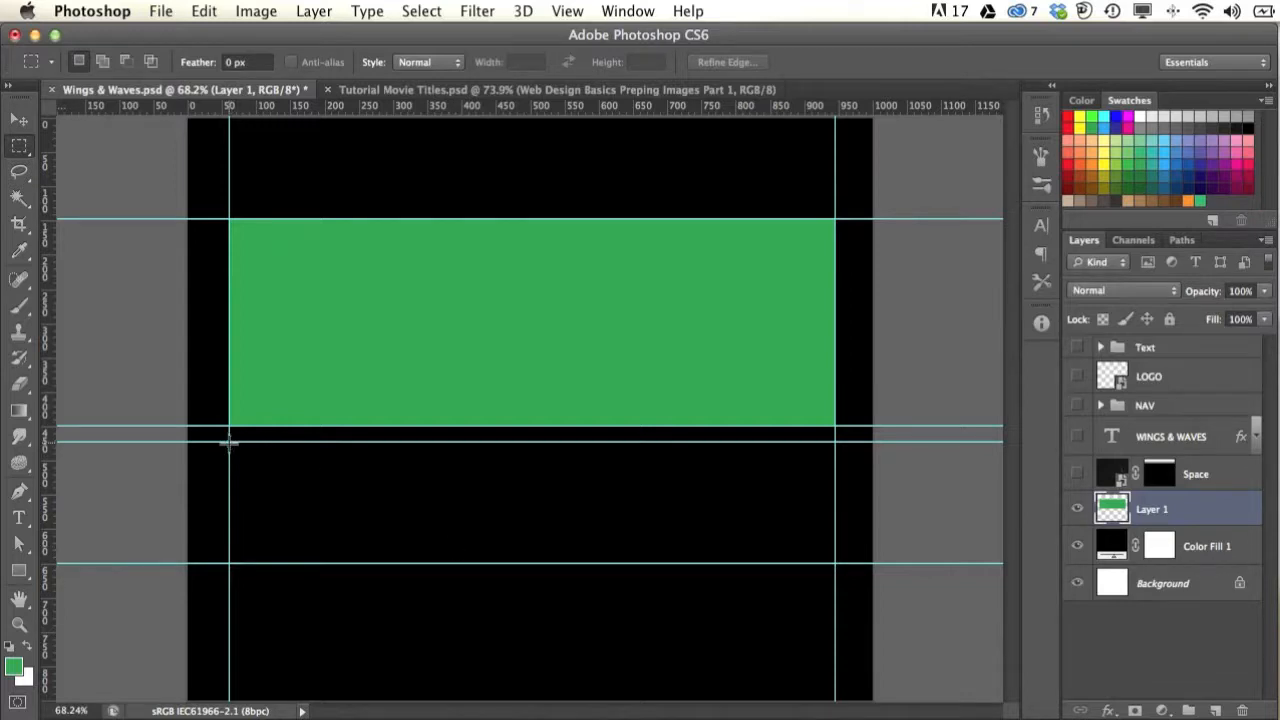
Step: Marquee-select a box about 261 by 177 px under the banner's left end, between the lower guides, and add a new layer
left_click_drag(229, 441, 407, 562)
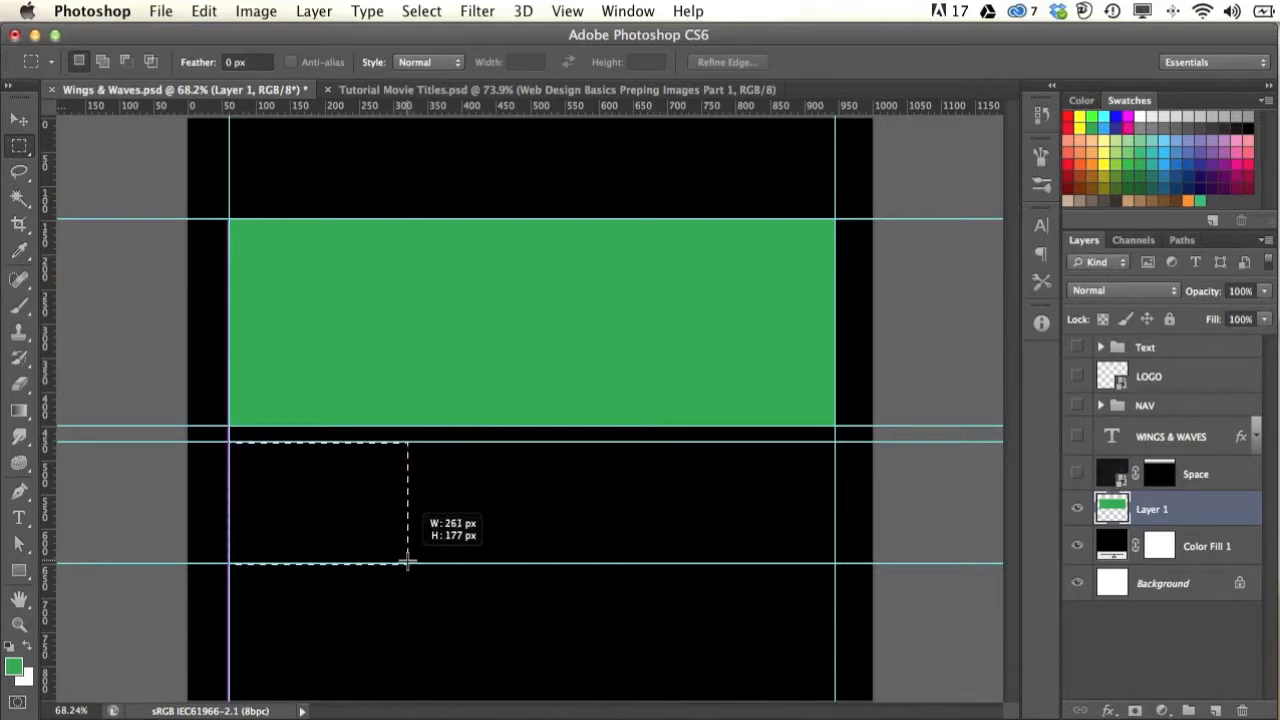
left_click_drag(407, 562, 407, 561)
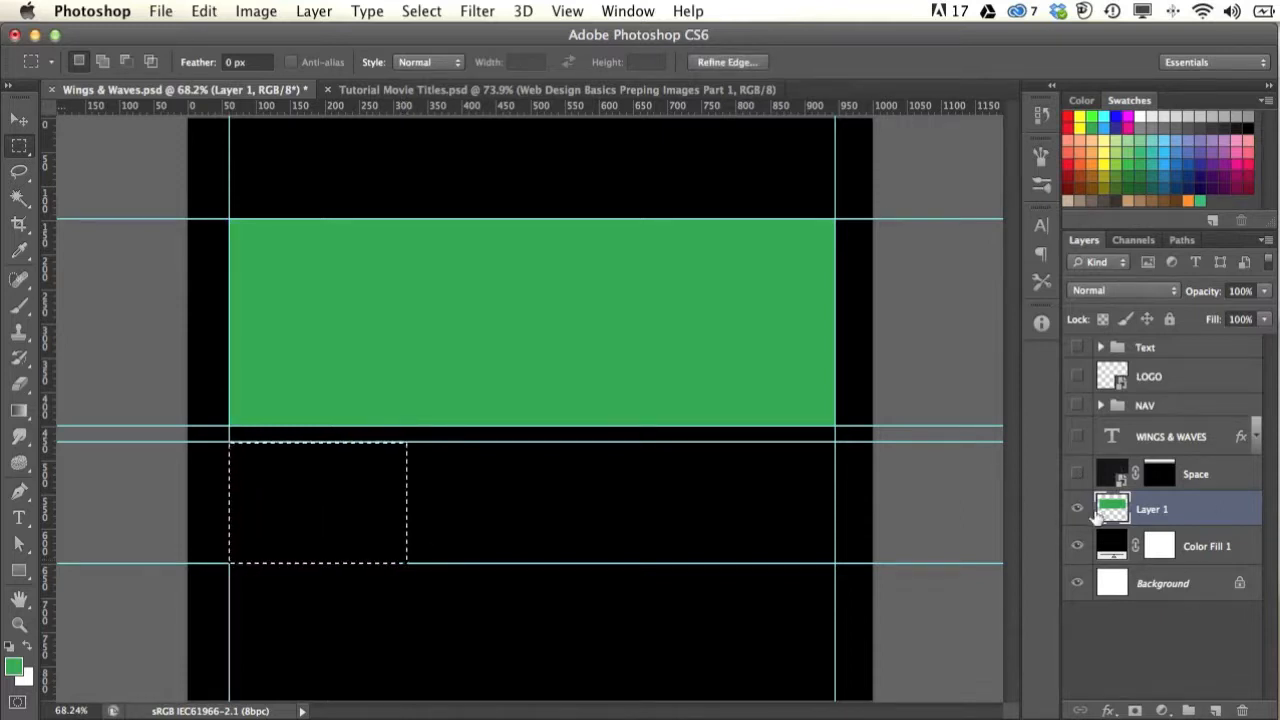
left_click(1217, 710)
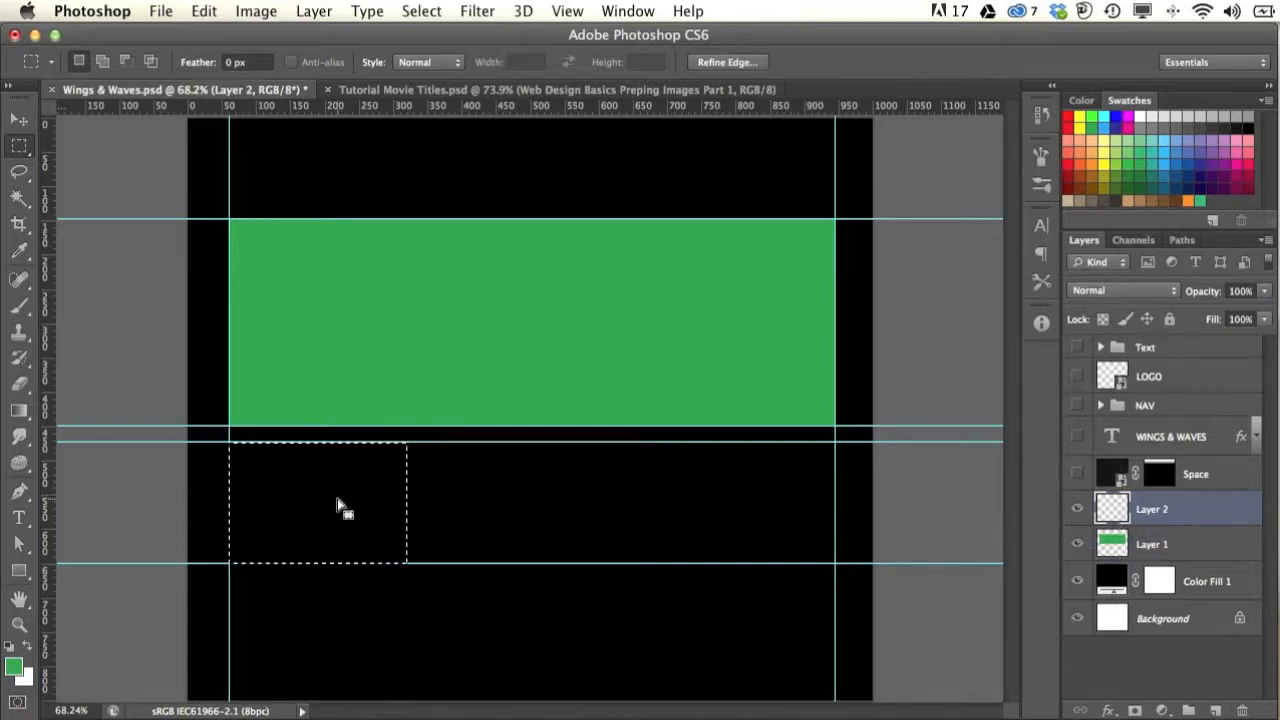
Step: Fill the small box selection on the new layer with the green foreground color and deselect
left_click(204, 12)
left_click(219, 340)
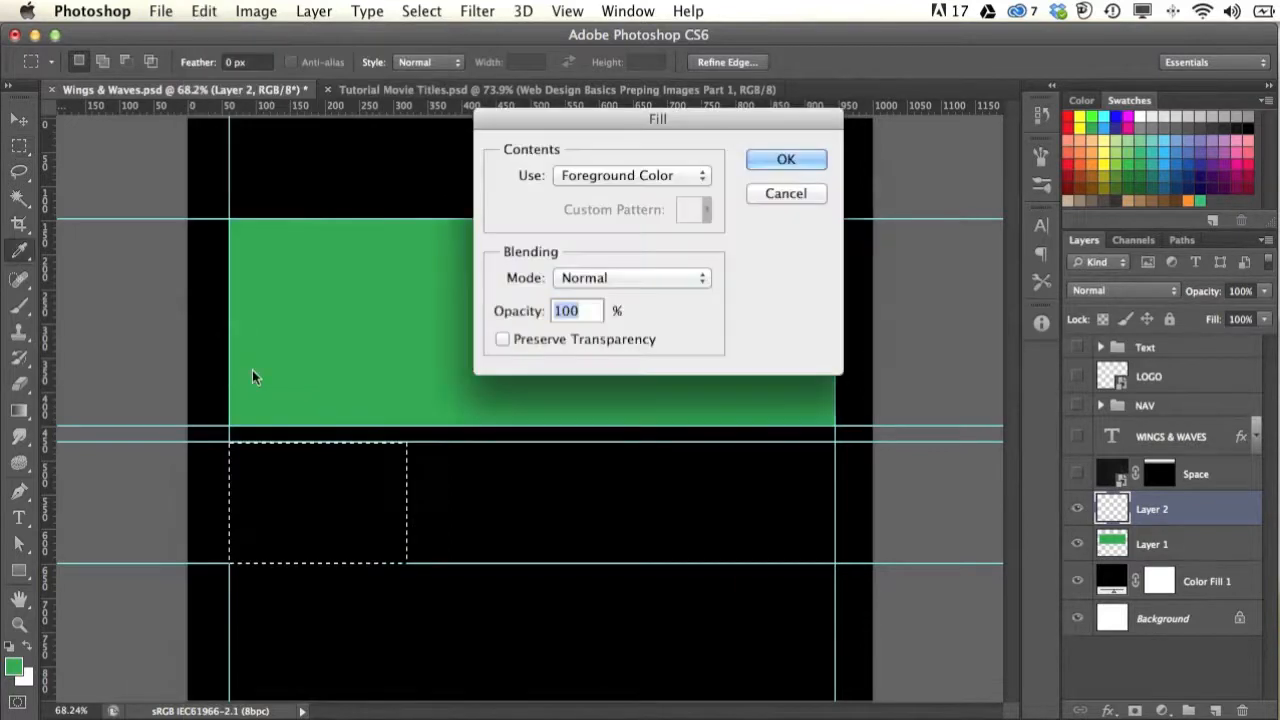
left_click(788, 158)
key("m")
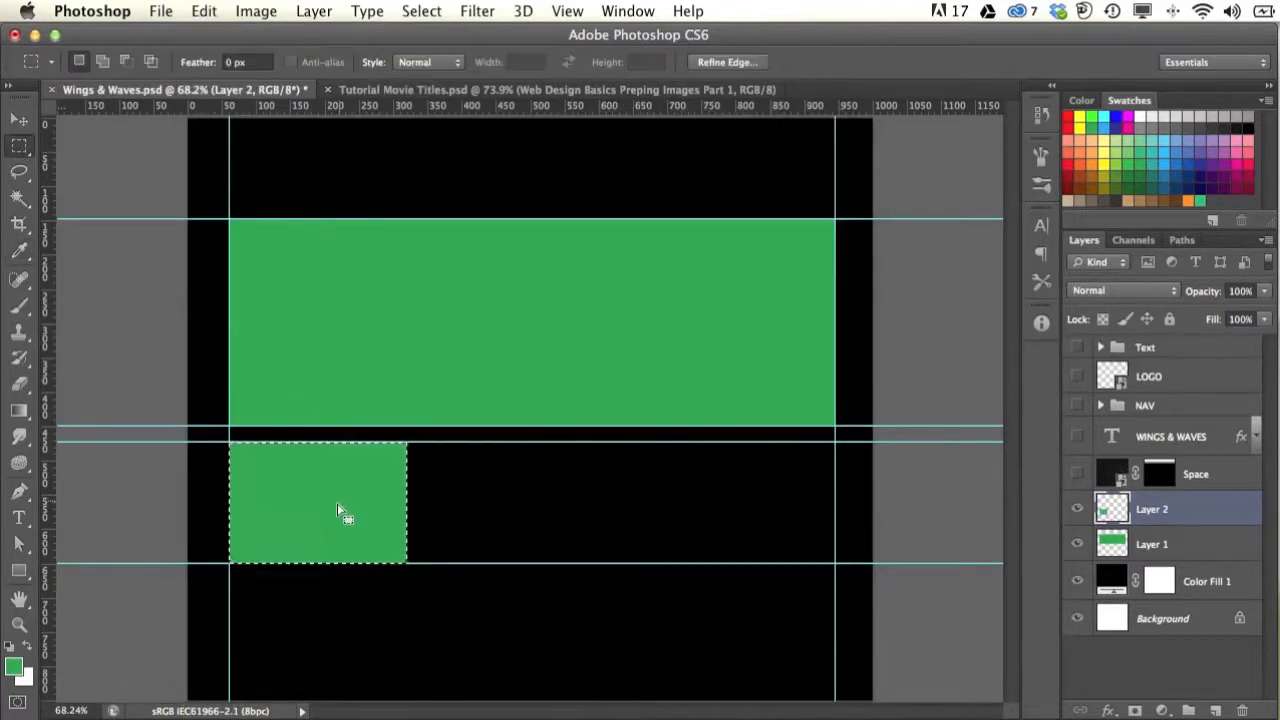
left_click(524, 465)
Step: Duplicate the small green box's layer twice and move the topmost copy horizontally so it aligns with the right vertical guide
left_click(20, 121)
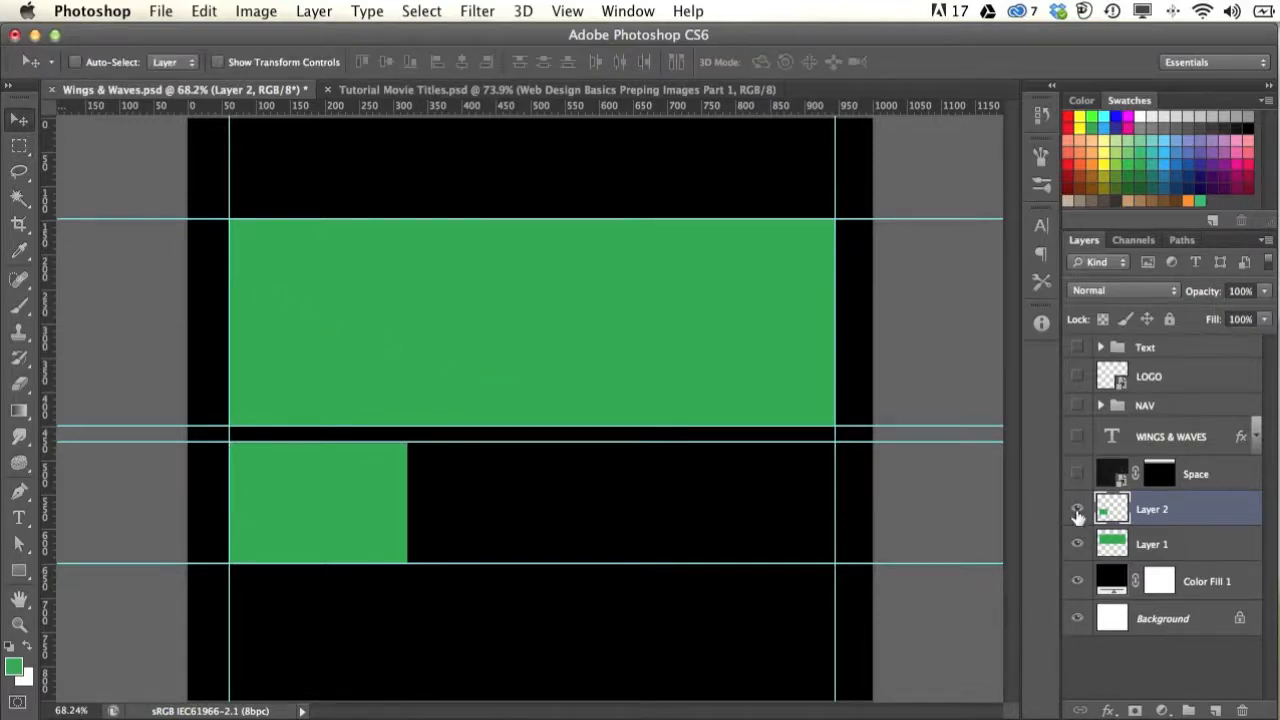
left_click_drag(1203, 516, 1215, 709)
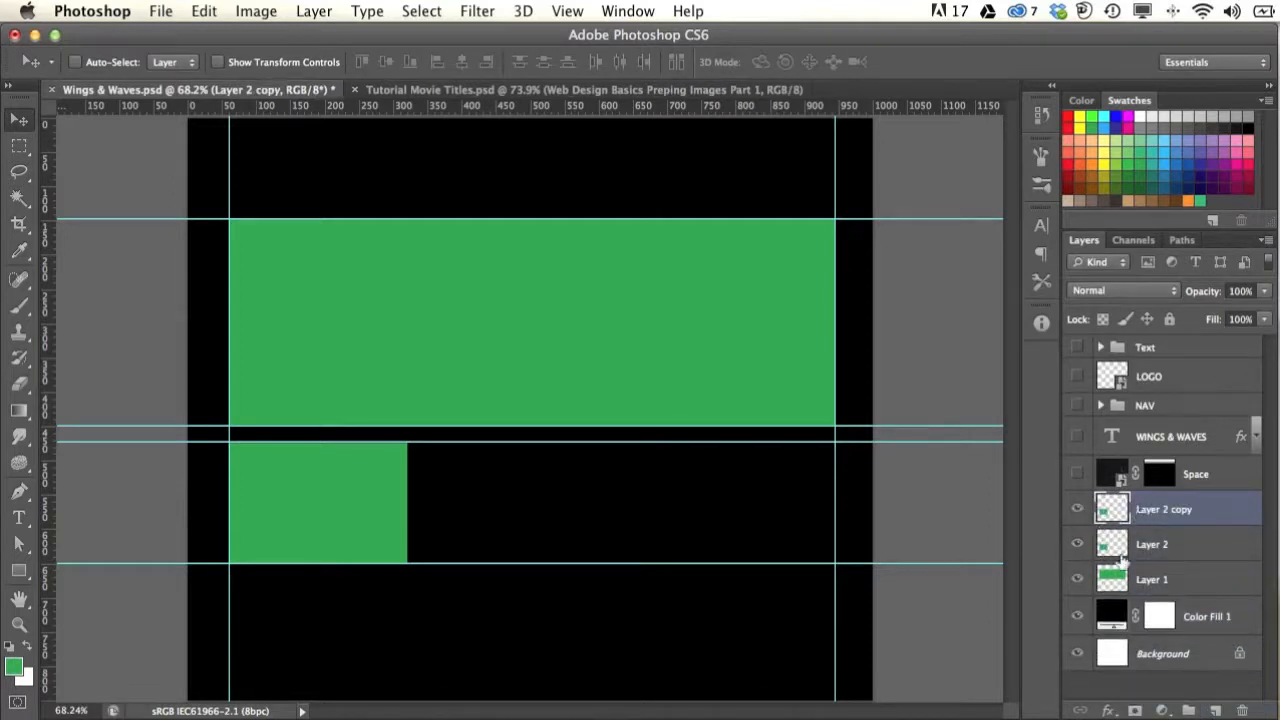
left_click_drag(1194, 514, 1215, 709)
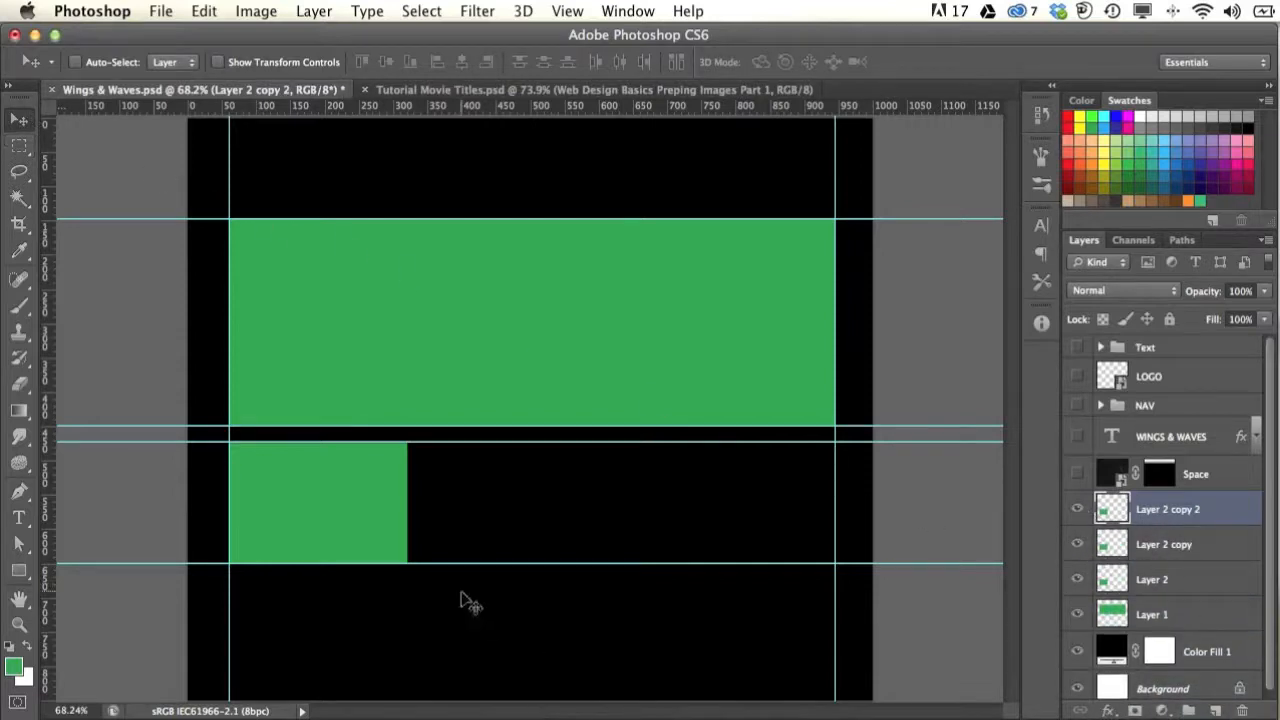
left_click_drag(374, 530, 758, 527)
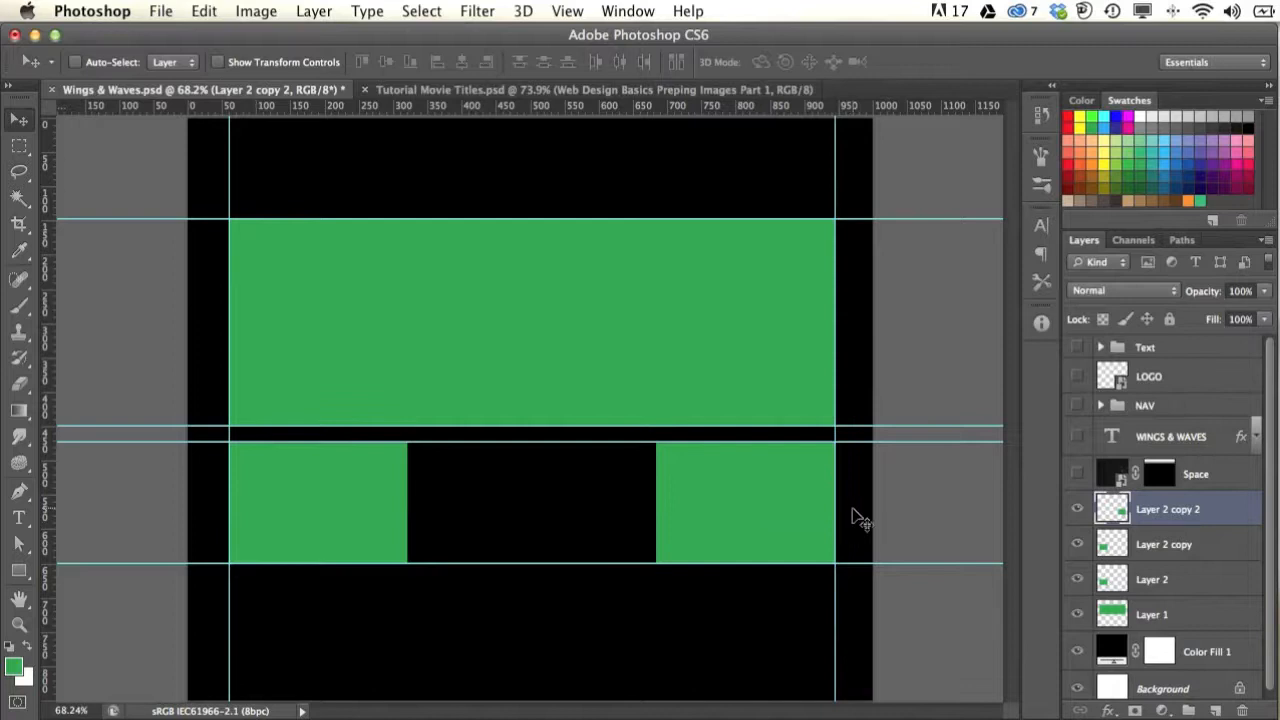
Step: Move the second green box copy horizontally into the gap between the two outer small boxes
key("alt+bracketleft")
left_click_drag(332, 526, 539, 525)
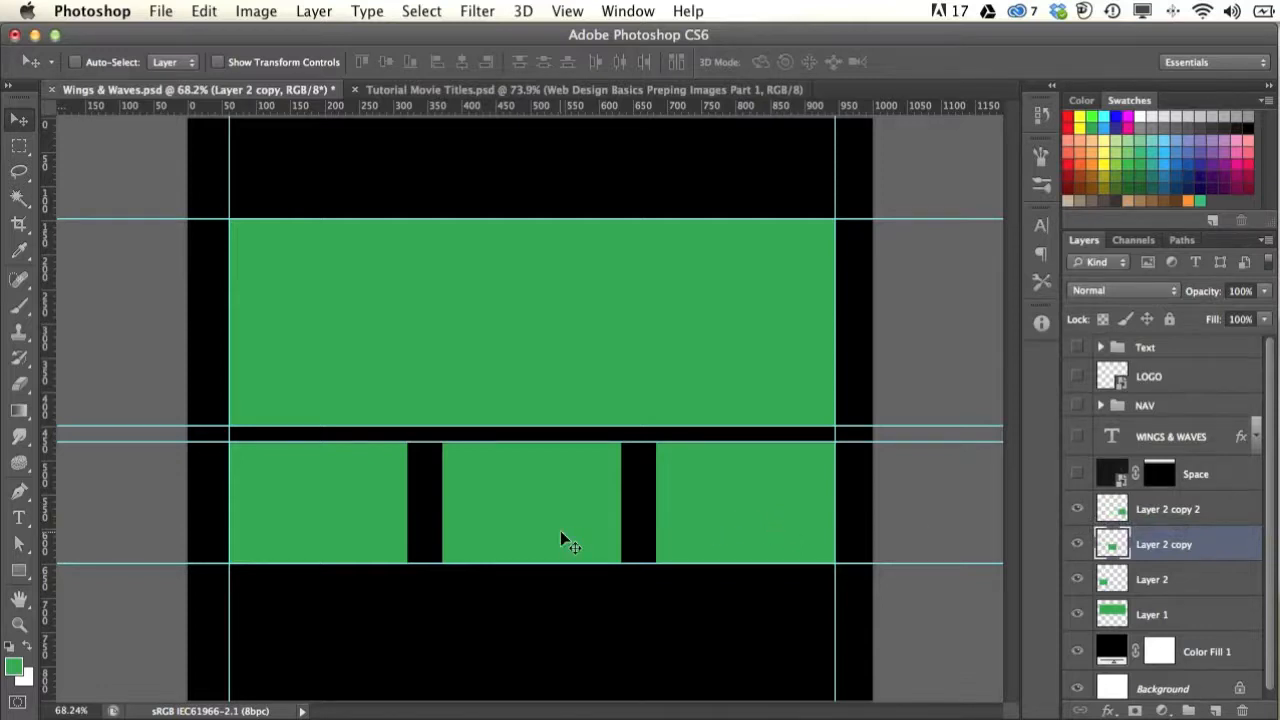
Step: Undo the moves of both duplicated boxes, stepping back until they are stacked over the original small box
key("super+z")
key("super+z")
key("super+z")
key("super+alt+z")
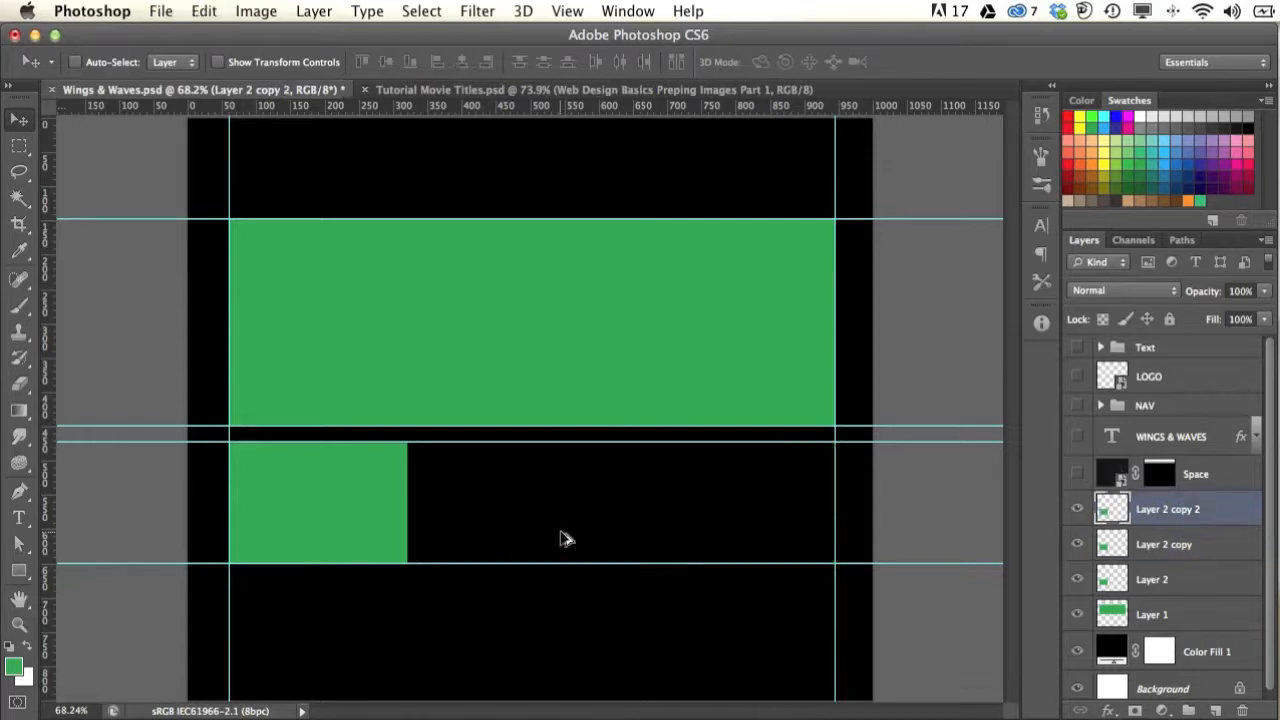
left_click(204, 11)
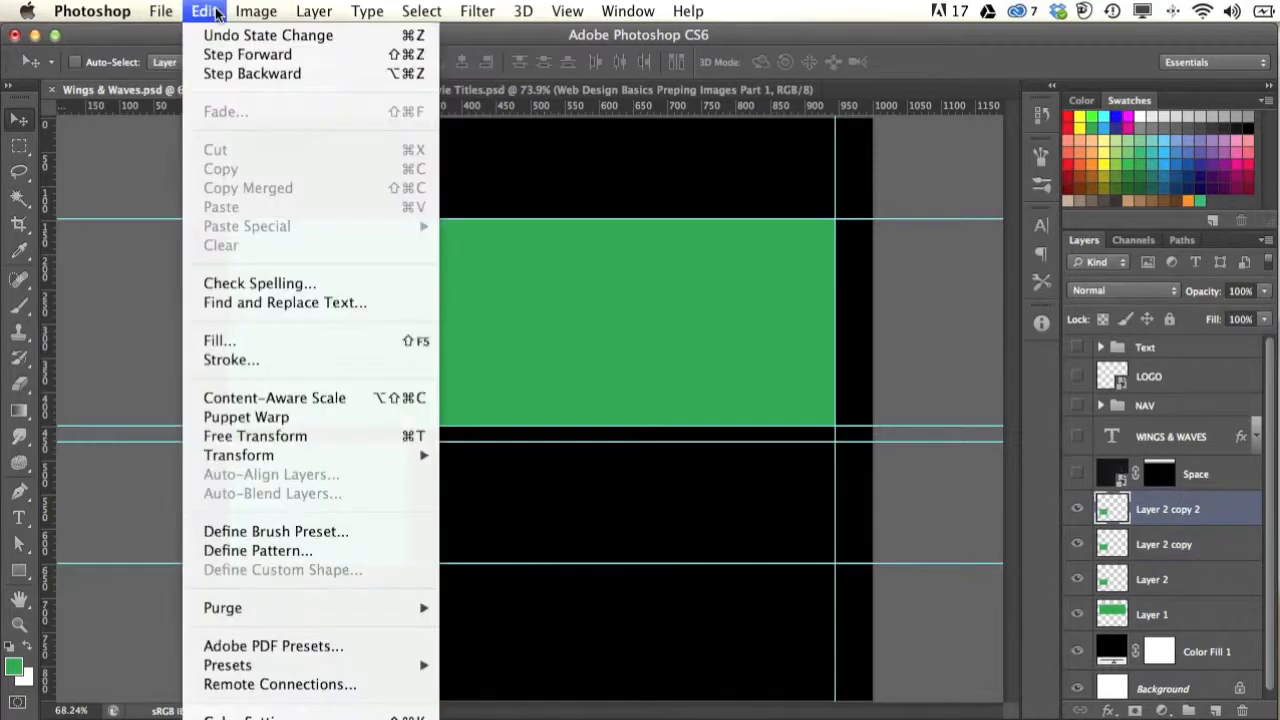
left_click(289, 75)
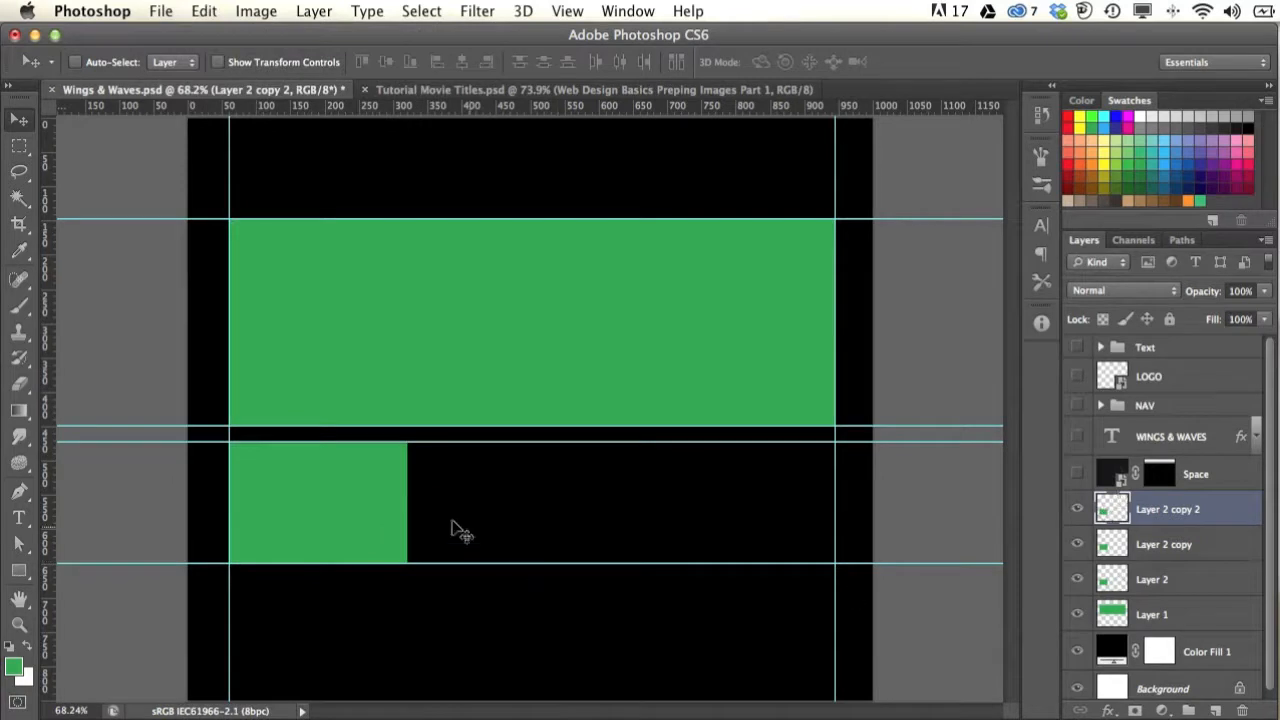
Step: Widen only the topmost small box copy to about 103.45% with Free Transform
left_click(204, 10)
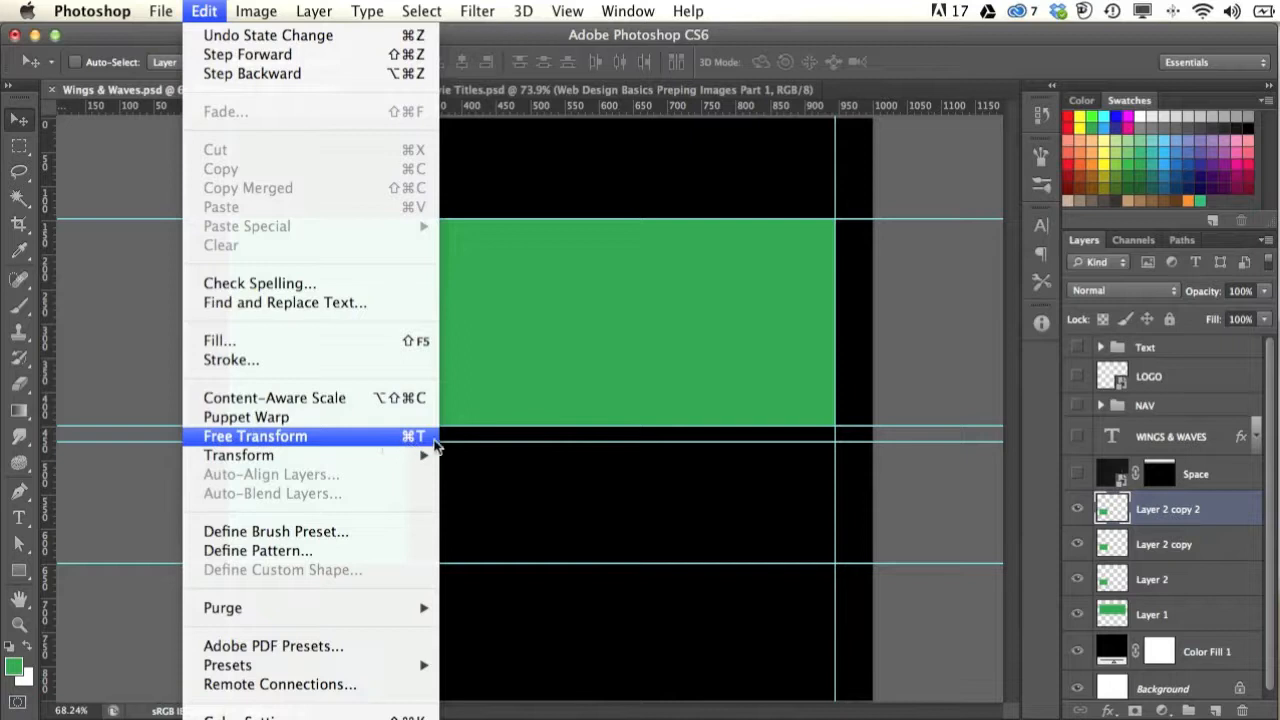
left_click(268, 444)
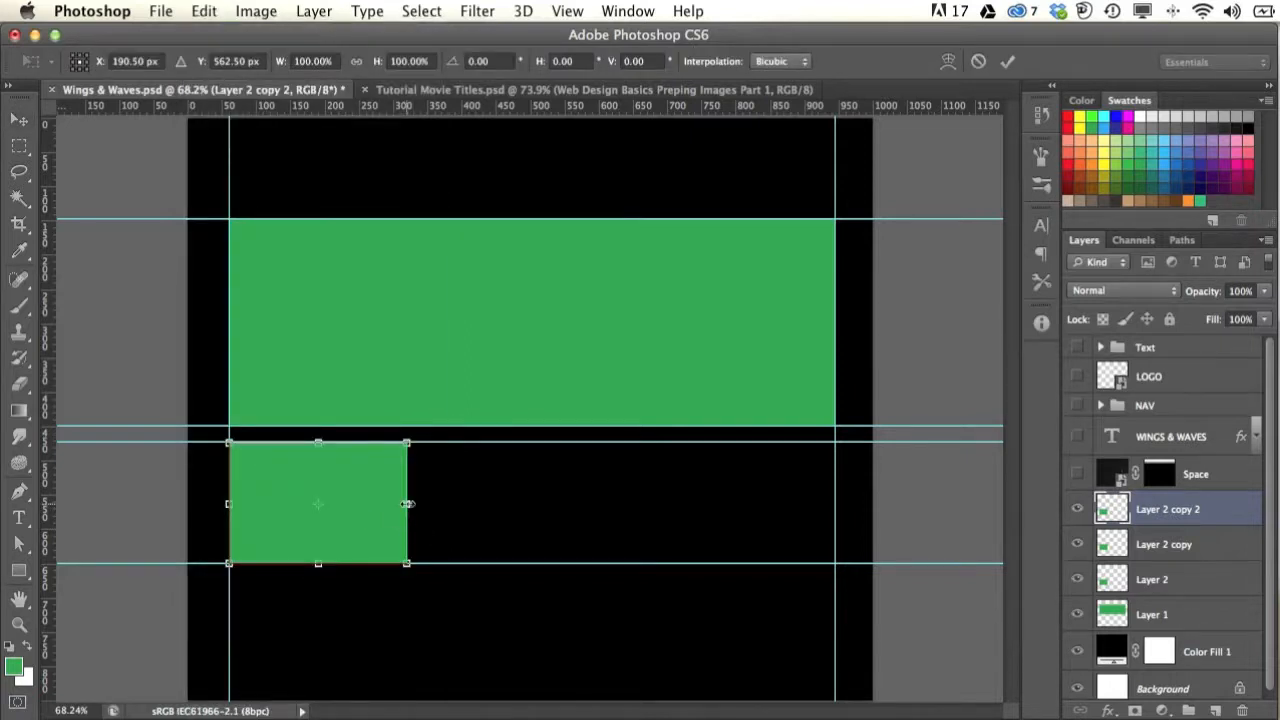
left_click_drag(408, 504, 413, 504)
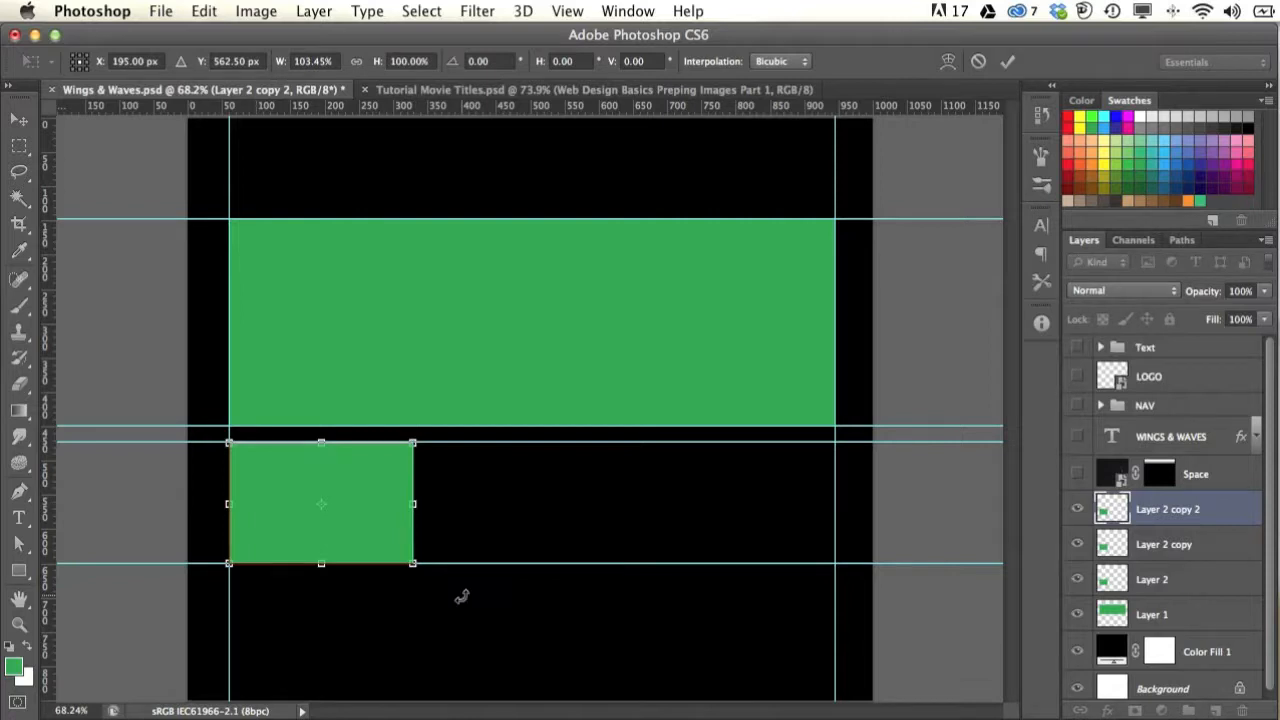
key("Return")
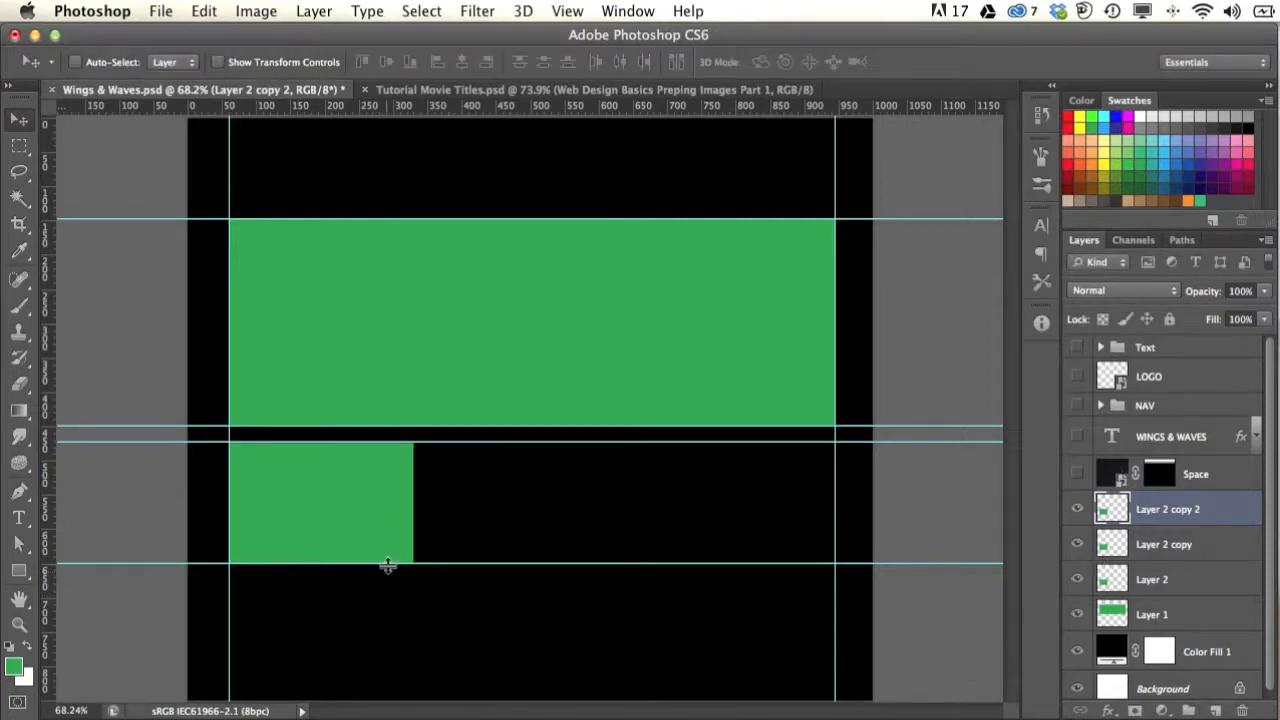
Step: Try moving the widened copy away from the stack, and undo the moves and the widening
left_click_drag(326, 520, 743, 527)
key("super+z")
left_click_drag(248, 500, 254, 623)
key("super+alt+z")
key("super+alt+z")
Step: Select the layers Layer 2, Layer 2 copy and Layer 2 copy 2 and widen them together slightly with Free Transform
left_click(1208, 580, "shift")
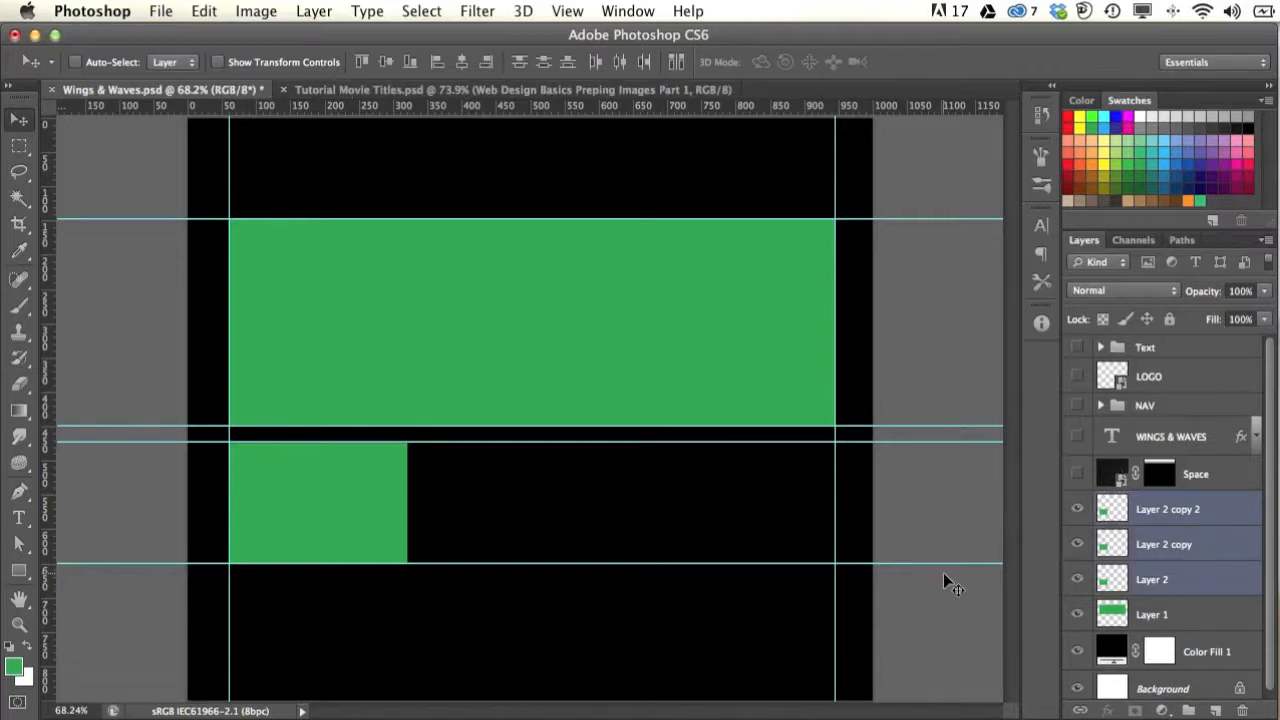
key("super+t")
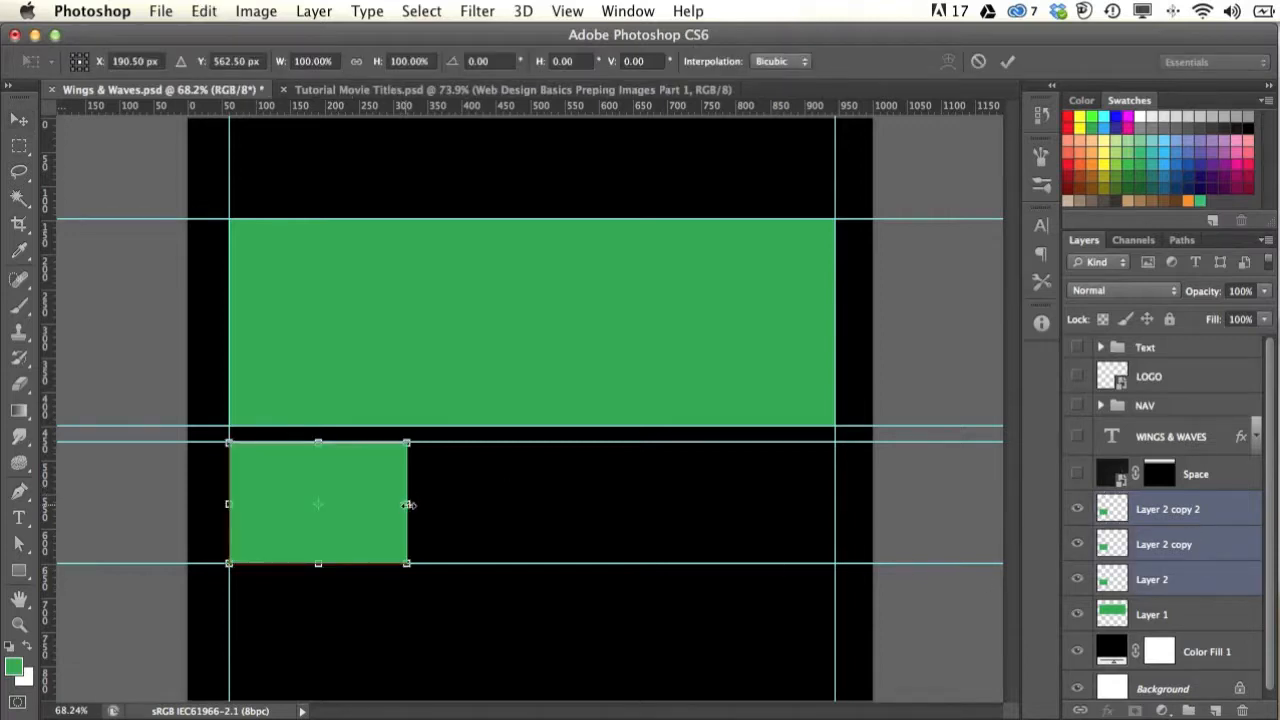
left_click_drag(408, 504, 415, 504)
key("Return")
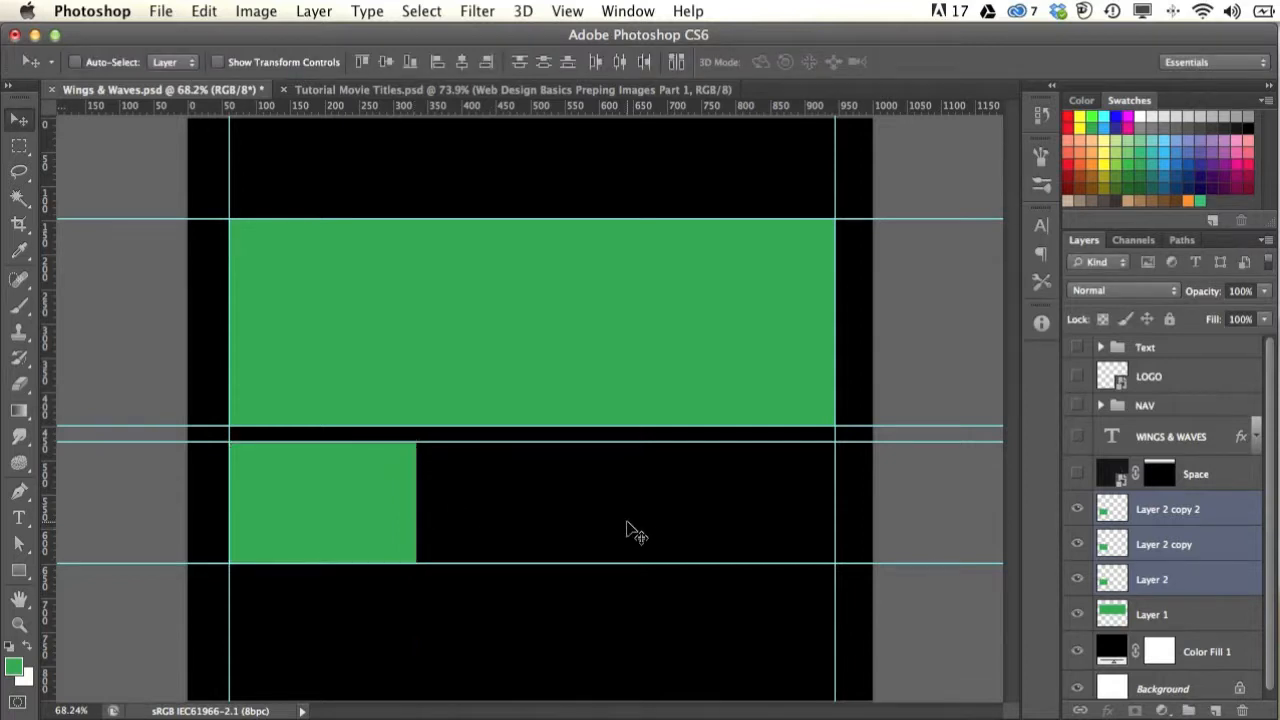
Step: Move Layer 2 copy 2 horizontally to the right vertical guide and Layer 2 copy between the two outer boxes
left_click(1192, 510)
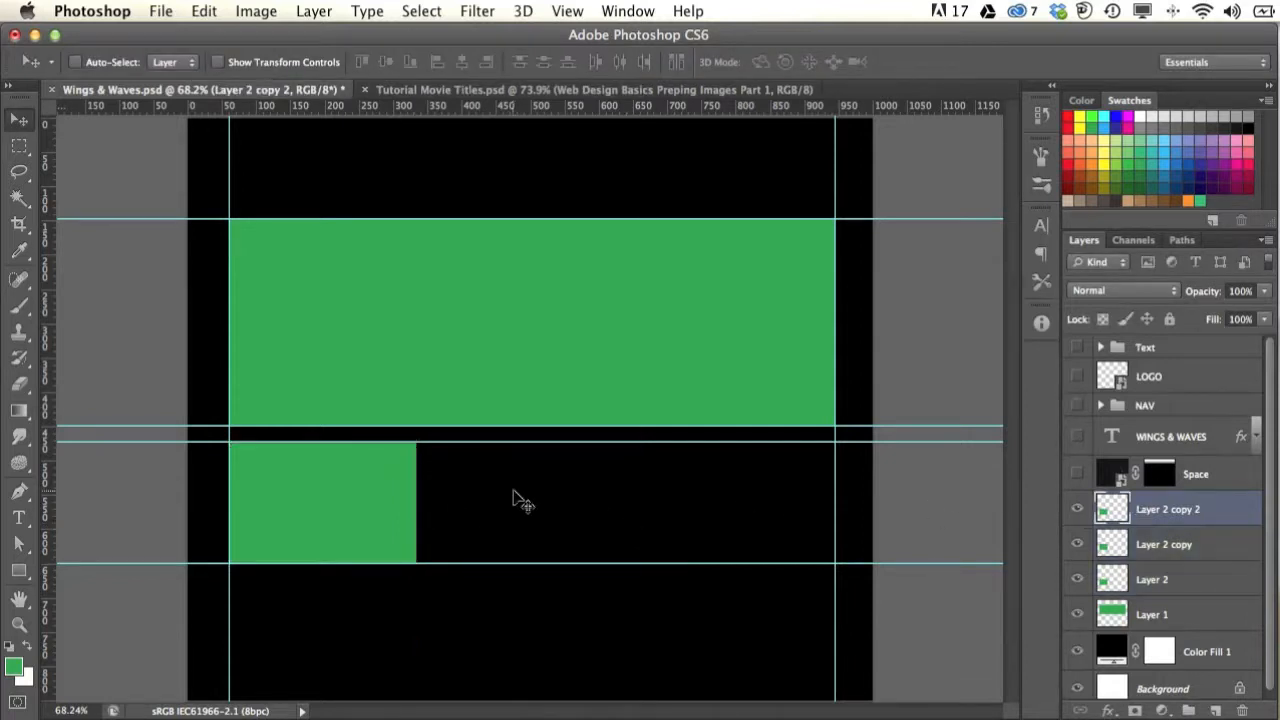
left_click_drag(457, 498, 778, 500)
left_click(1145, 546)
left_click_drag(390, 515, 547, 523)
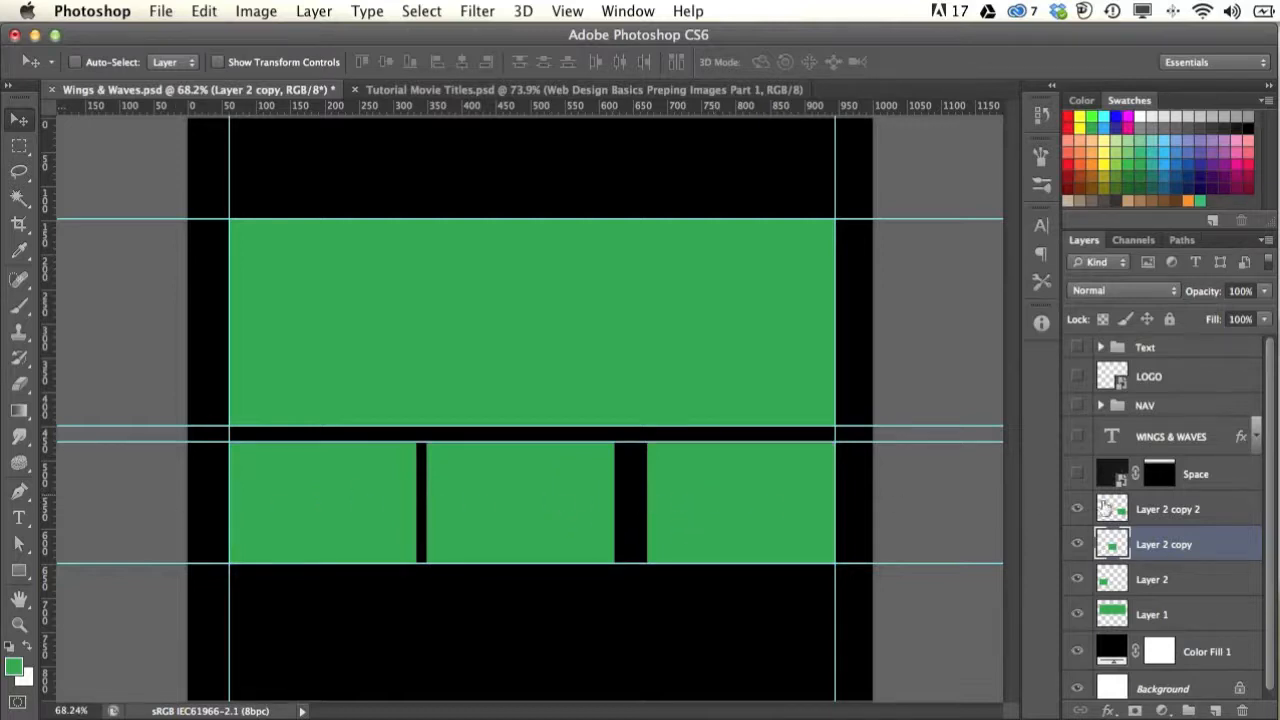
Step: Select the three small box layers and distribute them evenly by their horizontal centers
left_click(1175, 511)
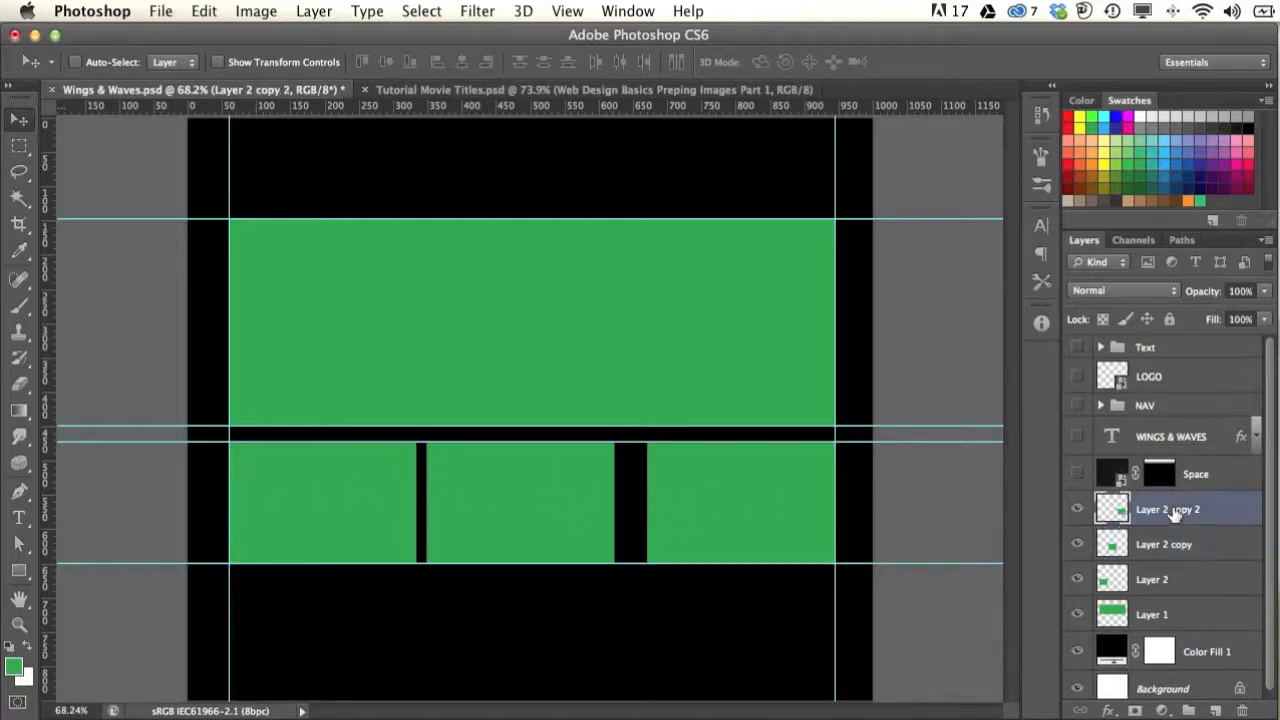
left_click(1210, 582, "shift")
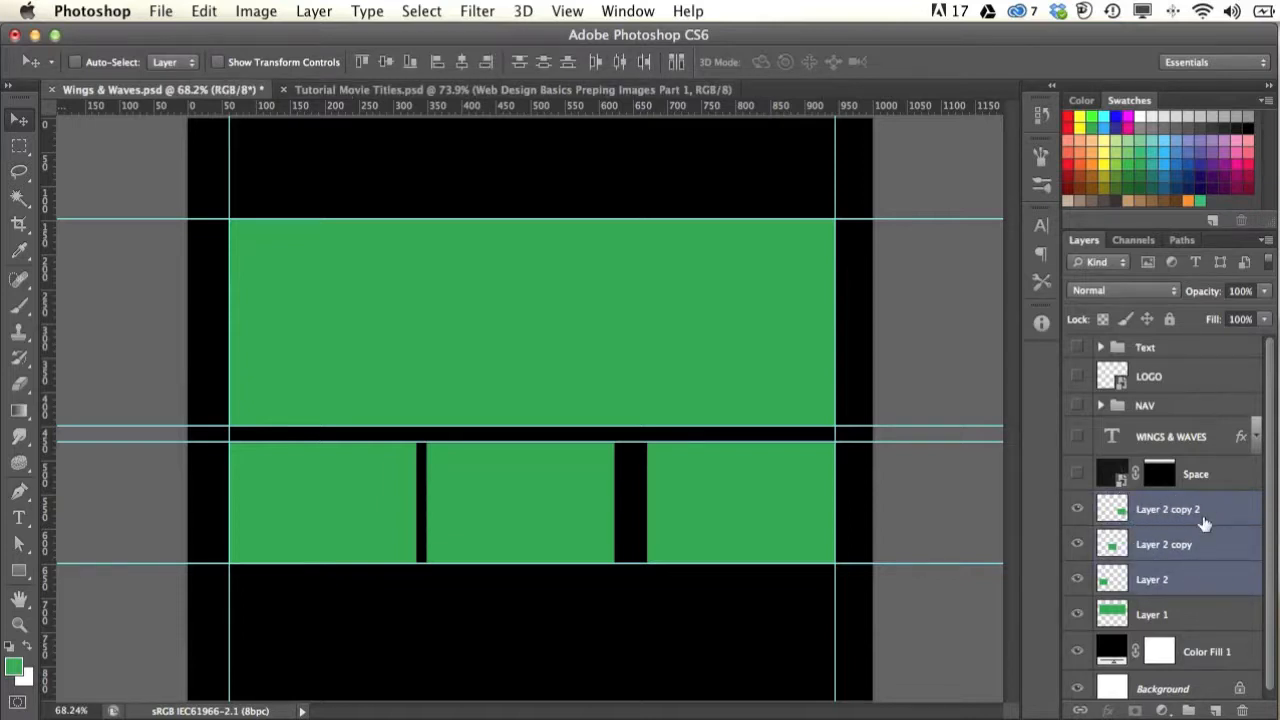
left_click(1204, 384, "super")
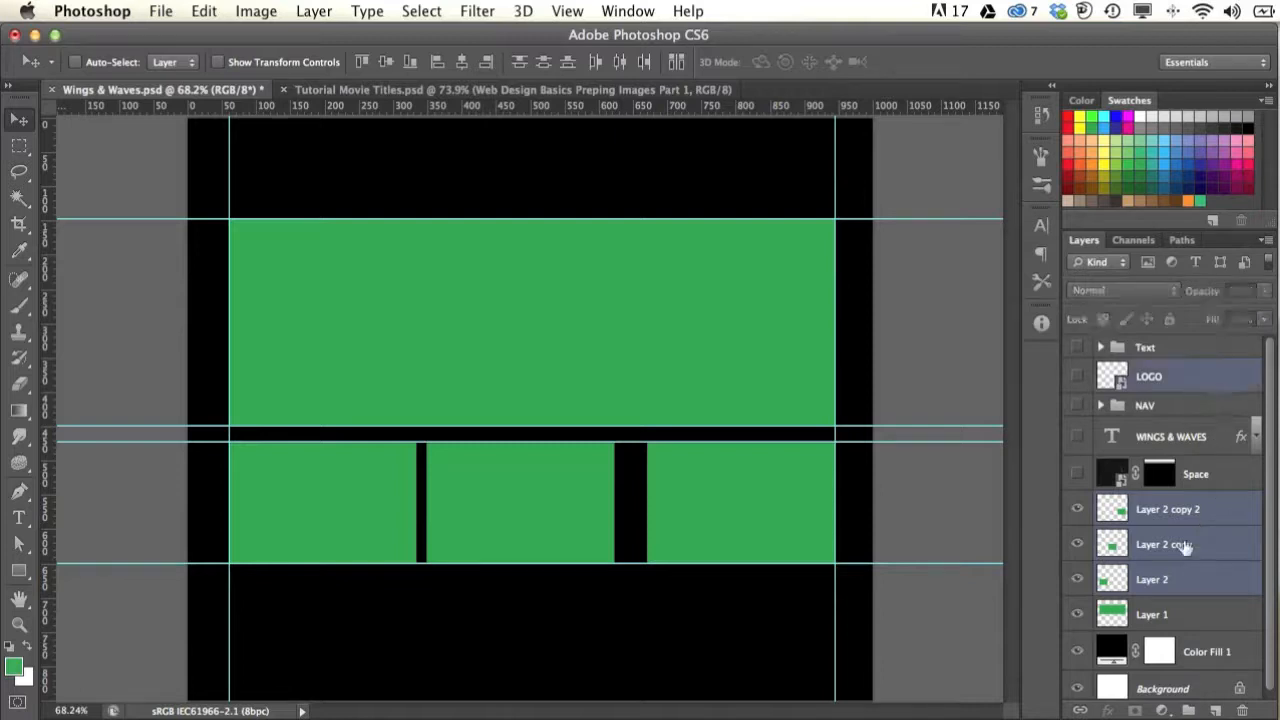
left_click(1193, 388, "super")
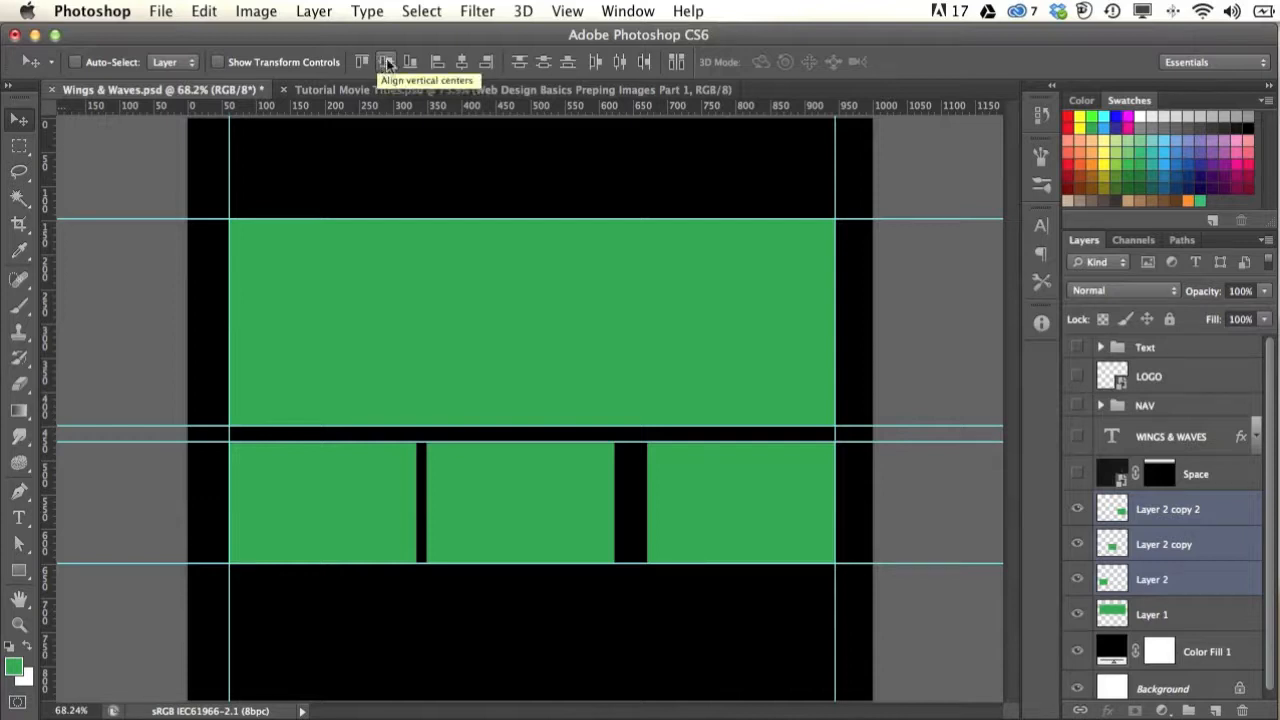
left_click(619, 62)
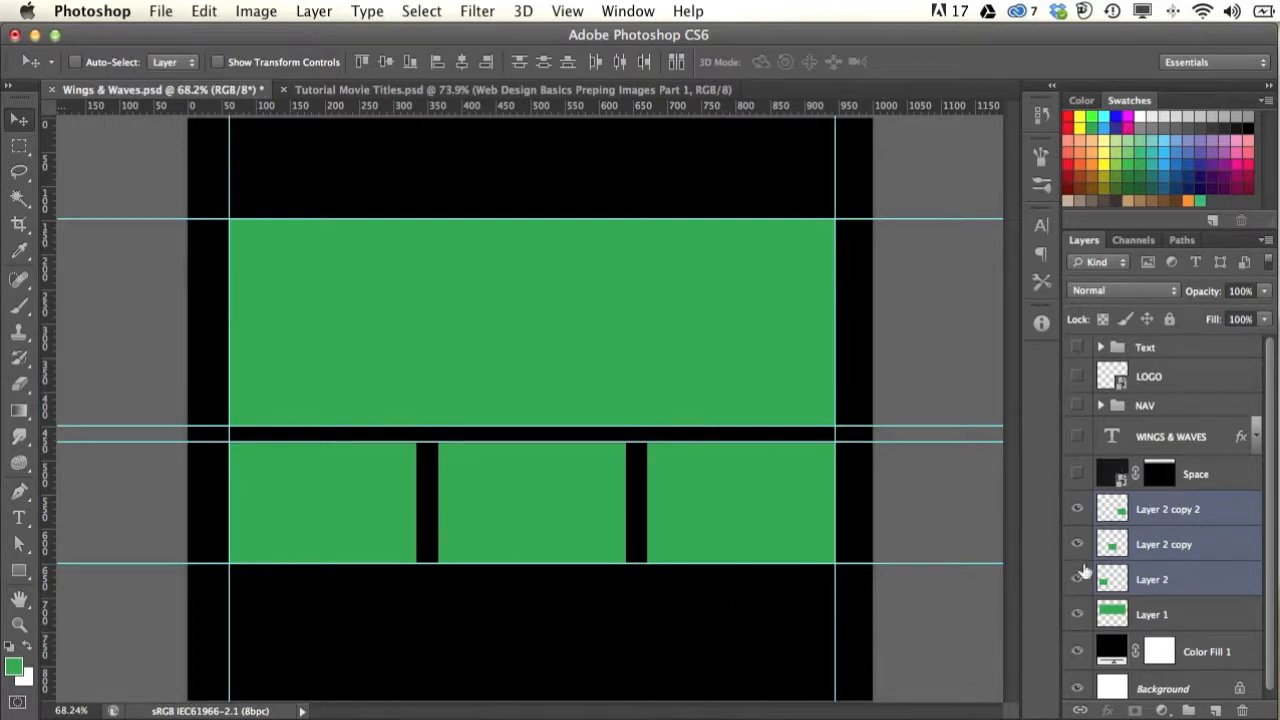
Step: Reorder the layers from top to bottom as Layer 1, Layer 2, Layer 2 copy and Layer 2 copy 2
left_click(1212, 614)
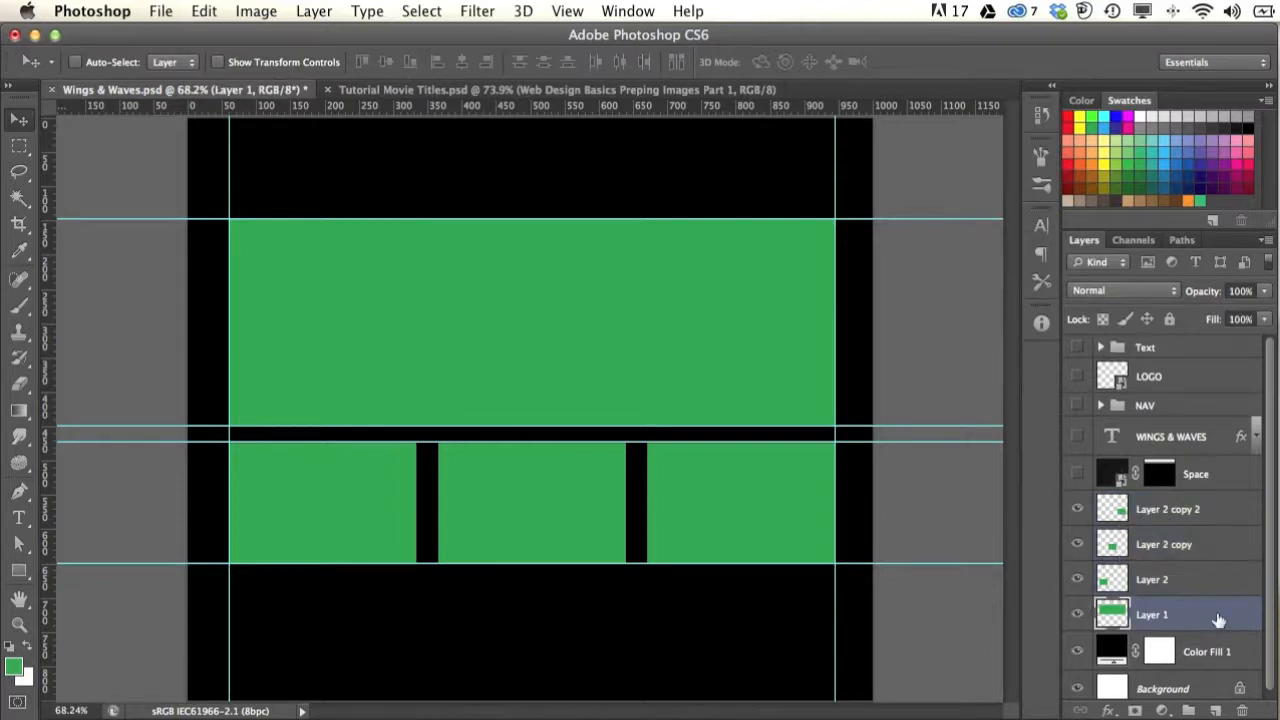
left_click_drag(1218, 620, 1225, 503)
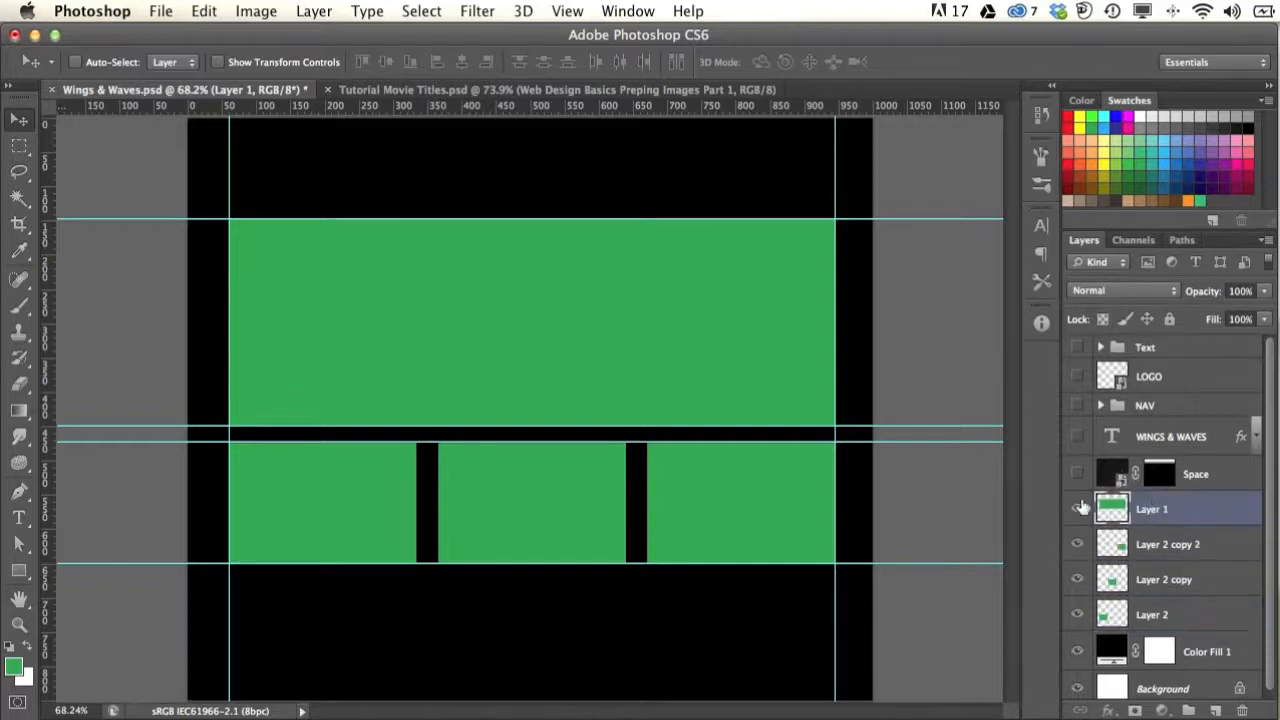
left_click_drag(1222, 622, 1214, 533)
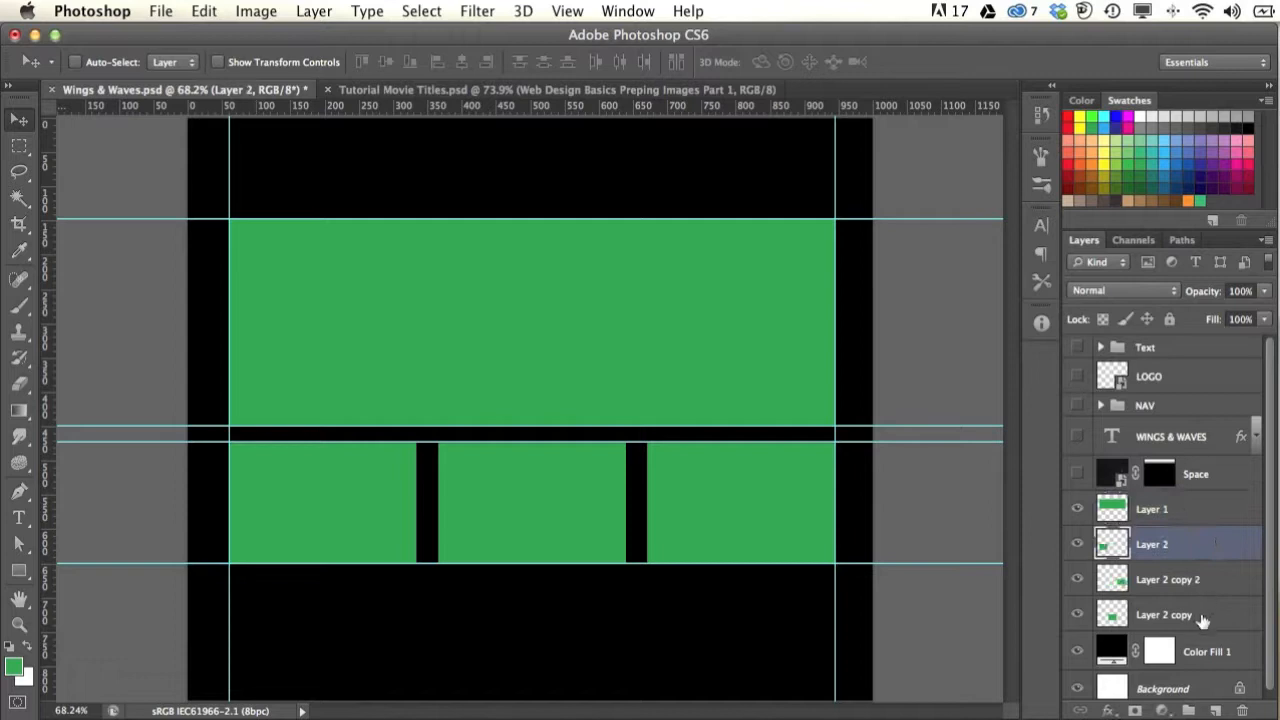
left_click_drag(1202, 621, 1200, 580)
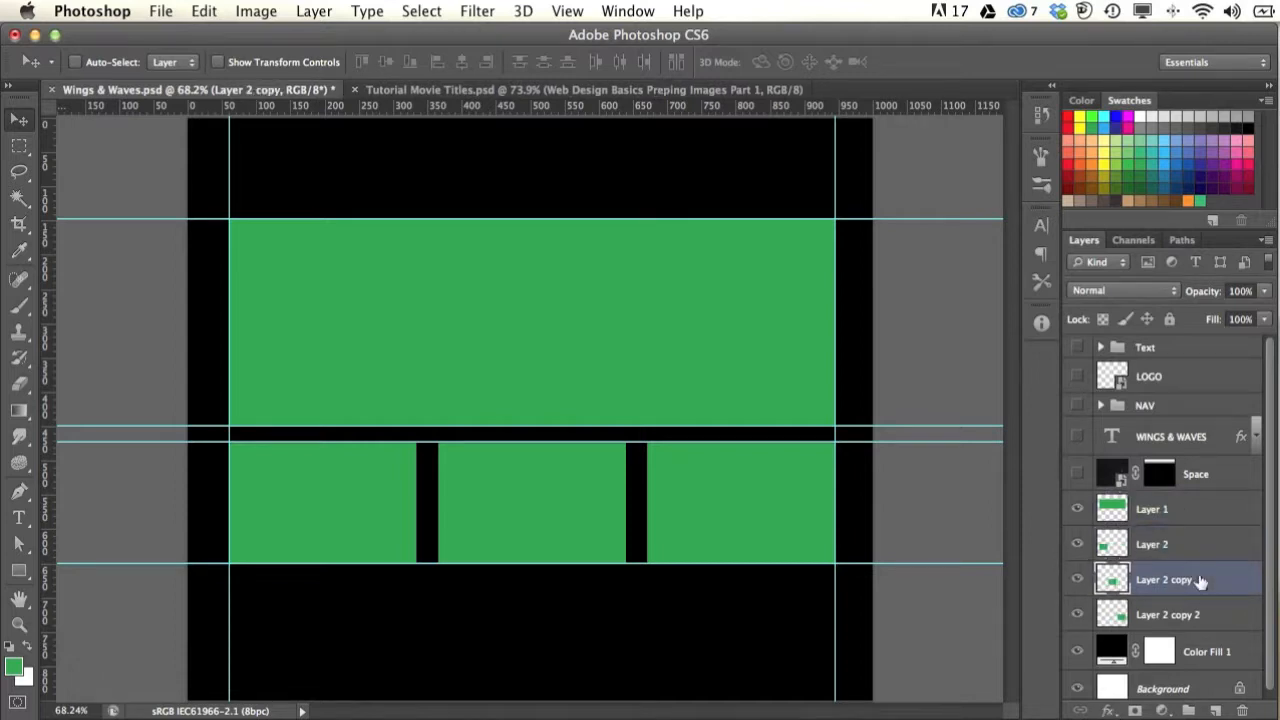
Step: Hide and show each green box layer in turn to check which placeholder it controls
left_click(1077, 545)
left_click(1077, 545)
left_click(1077, 579)
left_click(1077, 579)
left_click(1077, 614)
left_click(1077, 614)
left_click(1077, 509)
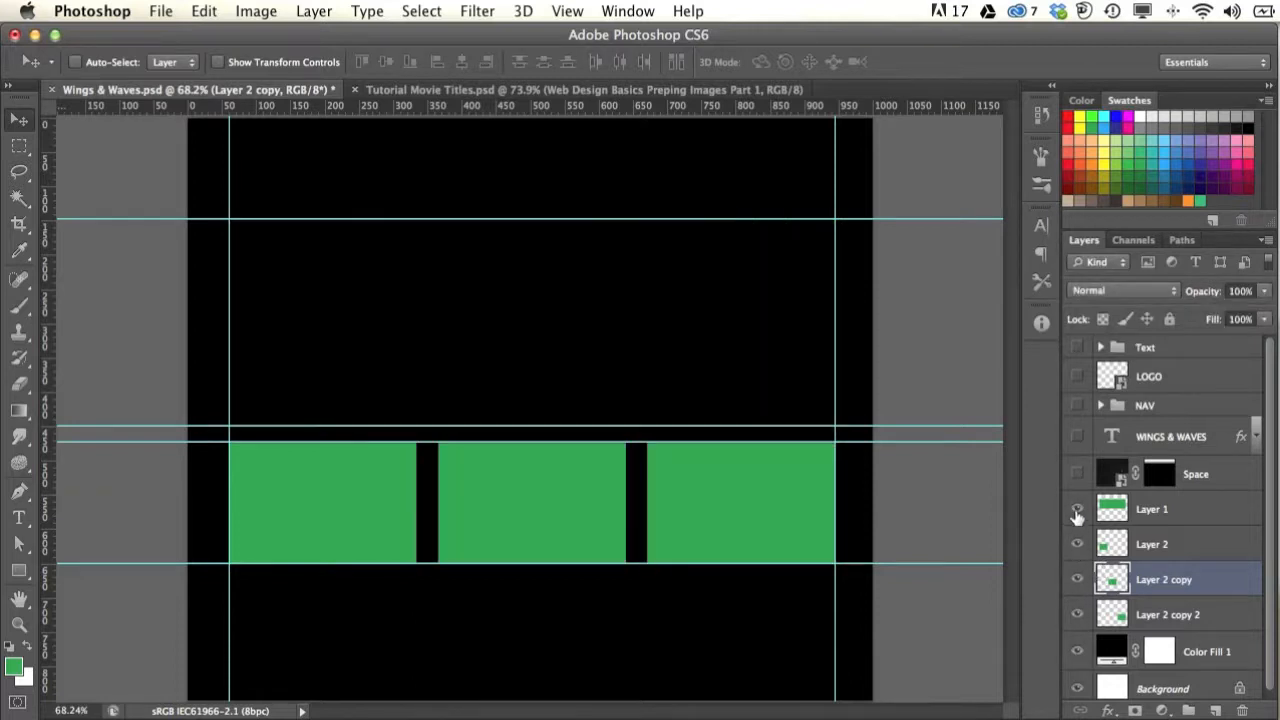
left_click(1077, 510)
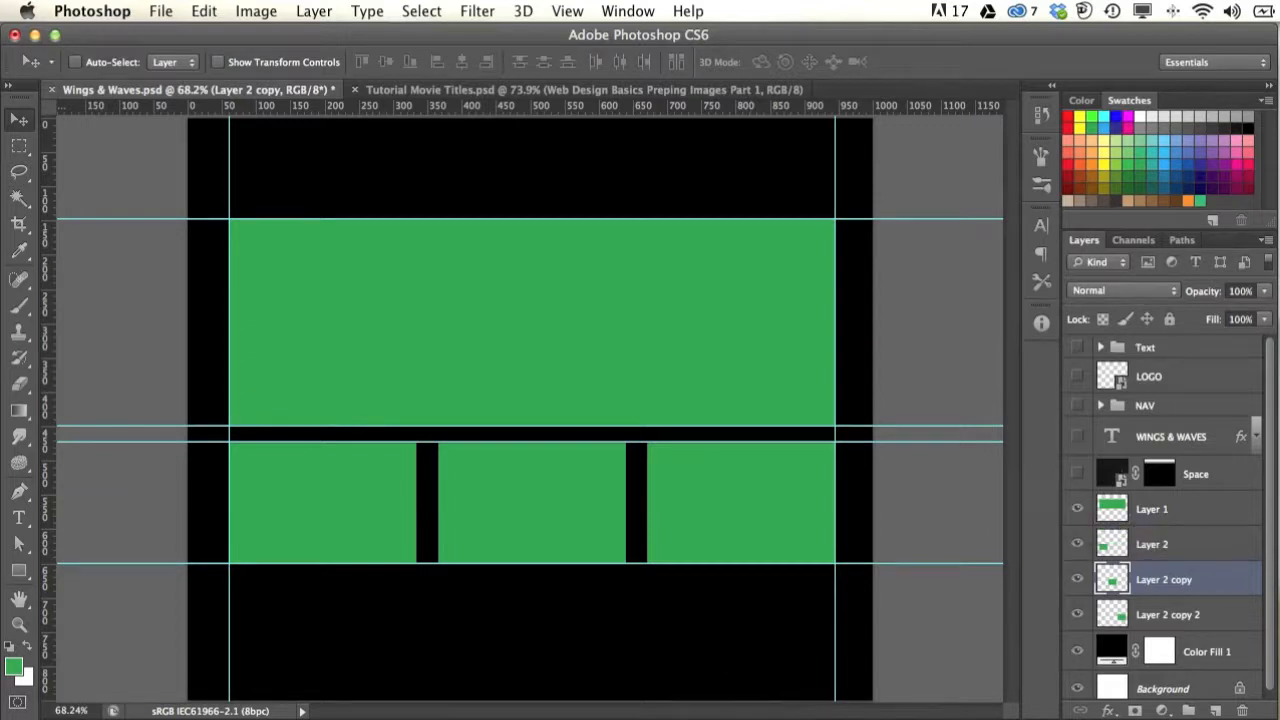
Step: Hide Photoshop, open the Evergreen Museum folder from the desktop in Finder, and display its files as icons
key("super+h")
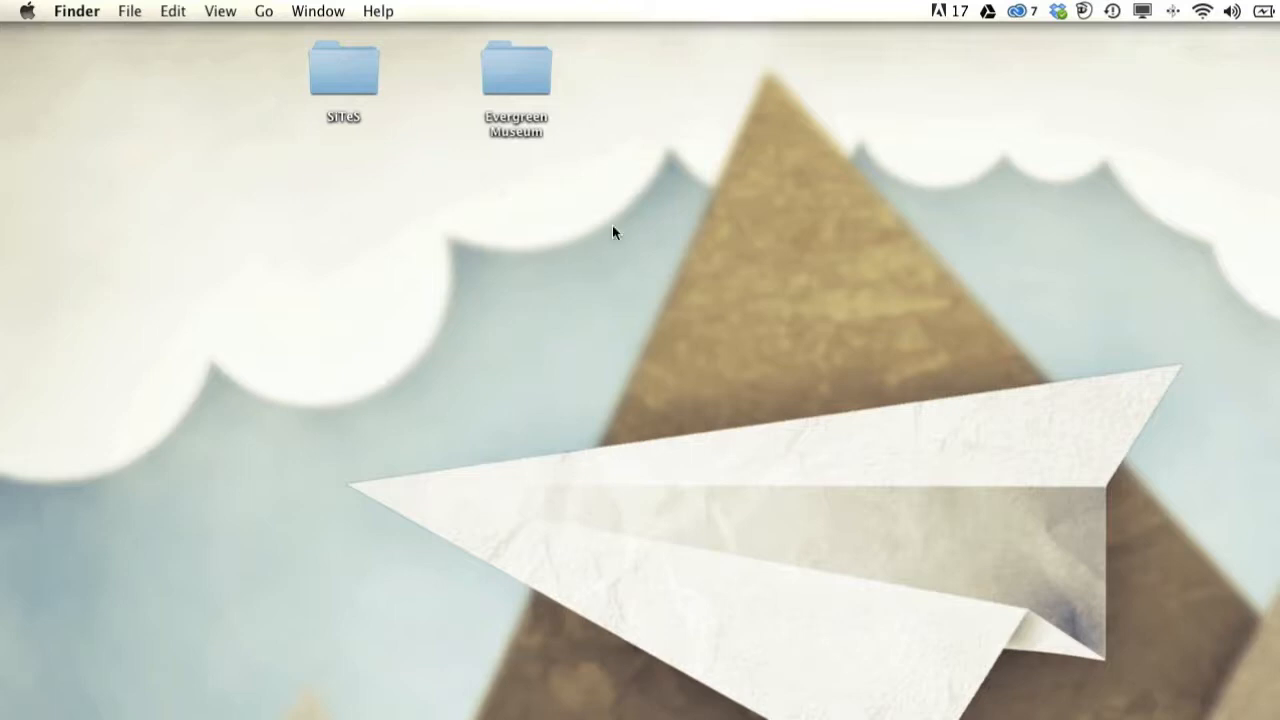
double_click(500, 78)
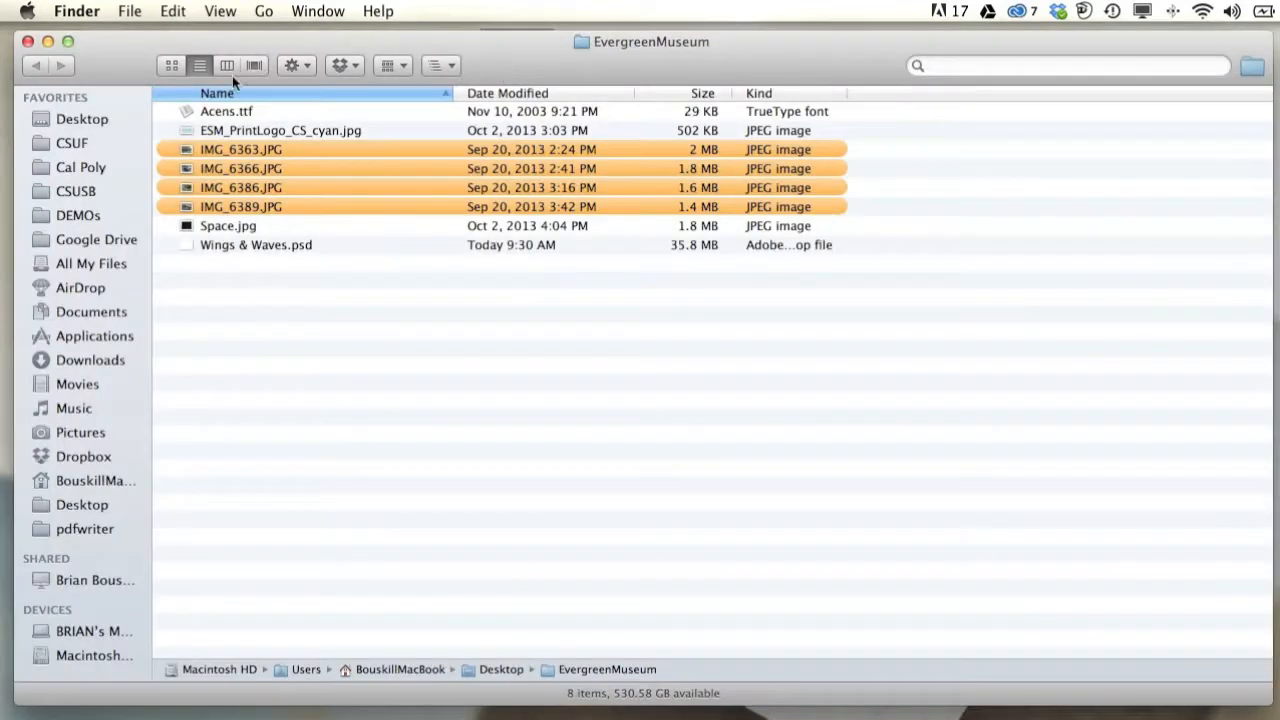
left_click(175, 66)
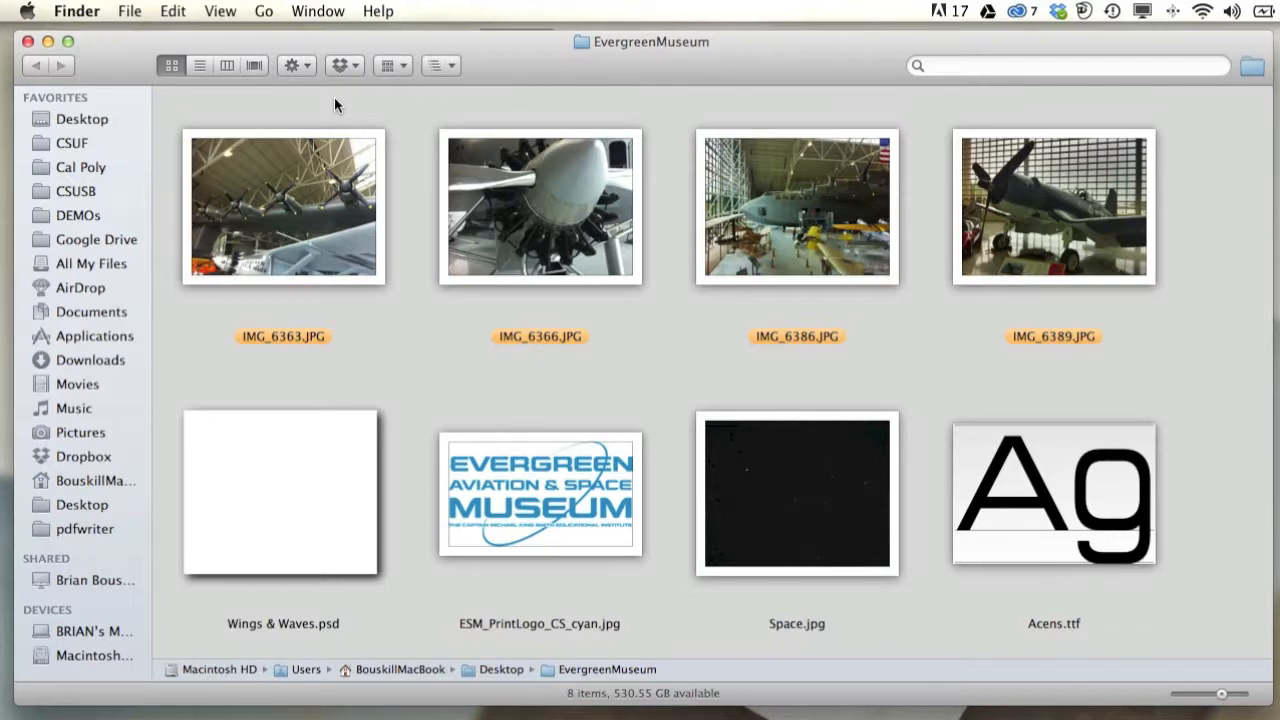
Step: Examine the project assets: the four IMG photos, ESM_PrintLogo_CS_cyan.jpg, Space.jpg and the Acens.ttf font
left_click_drag(257, 110, 1044, 188)
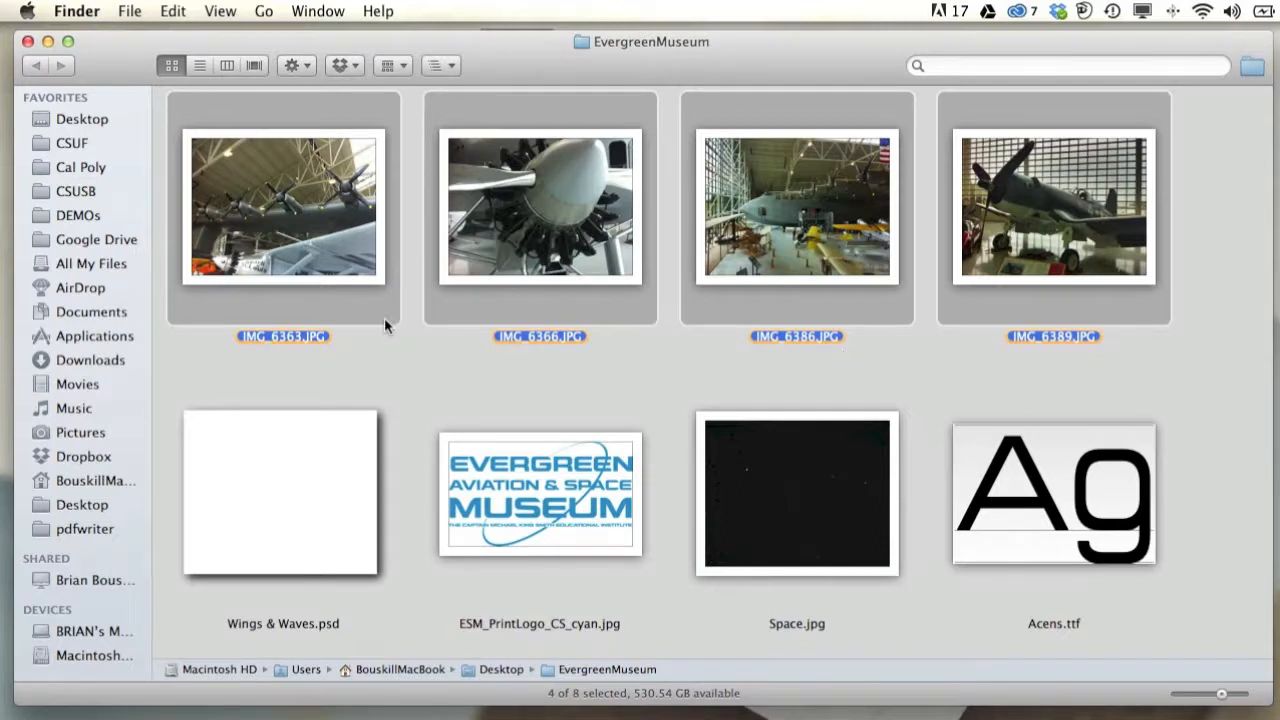
left_click(556, 519)
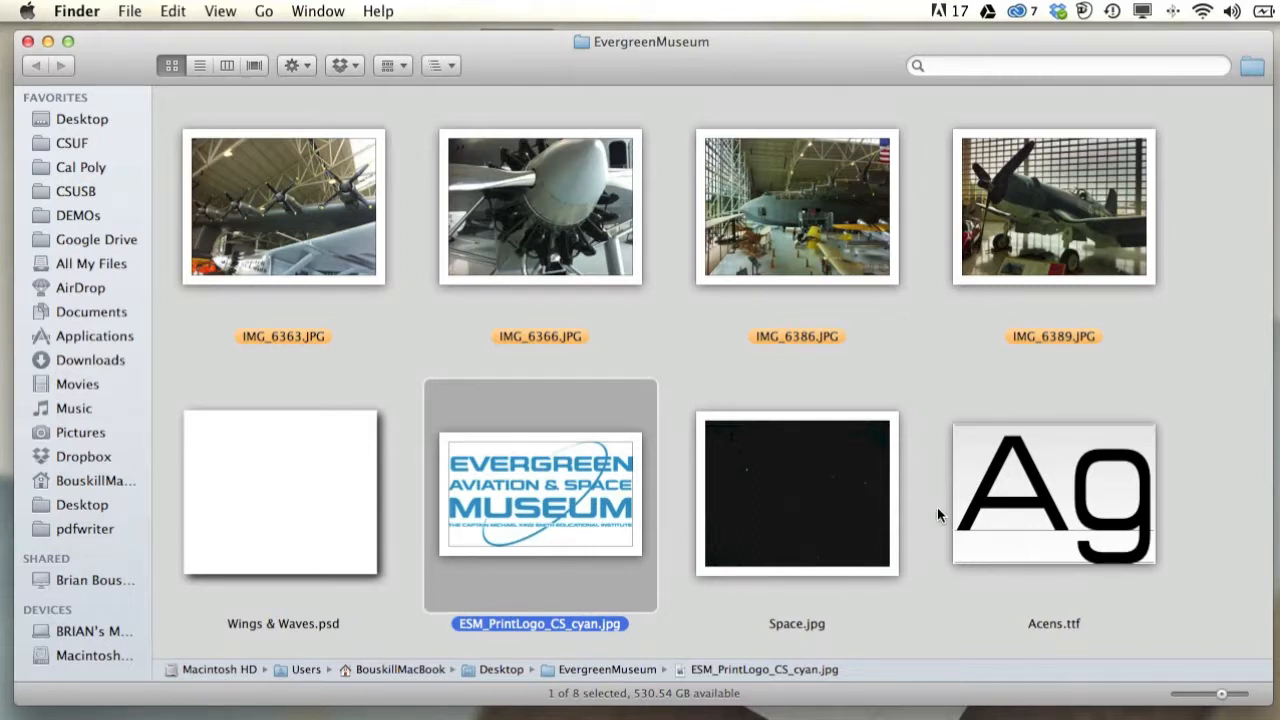
left_click(780, 493)
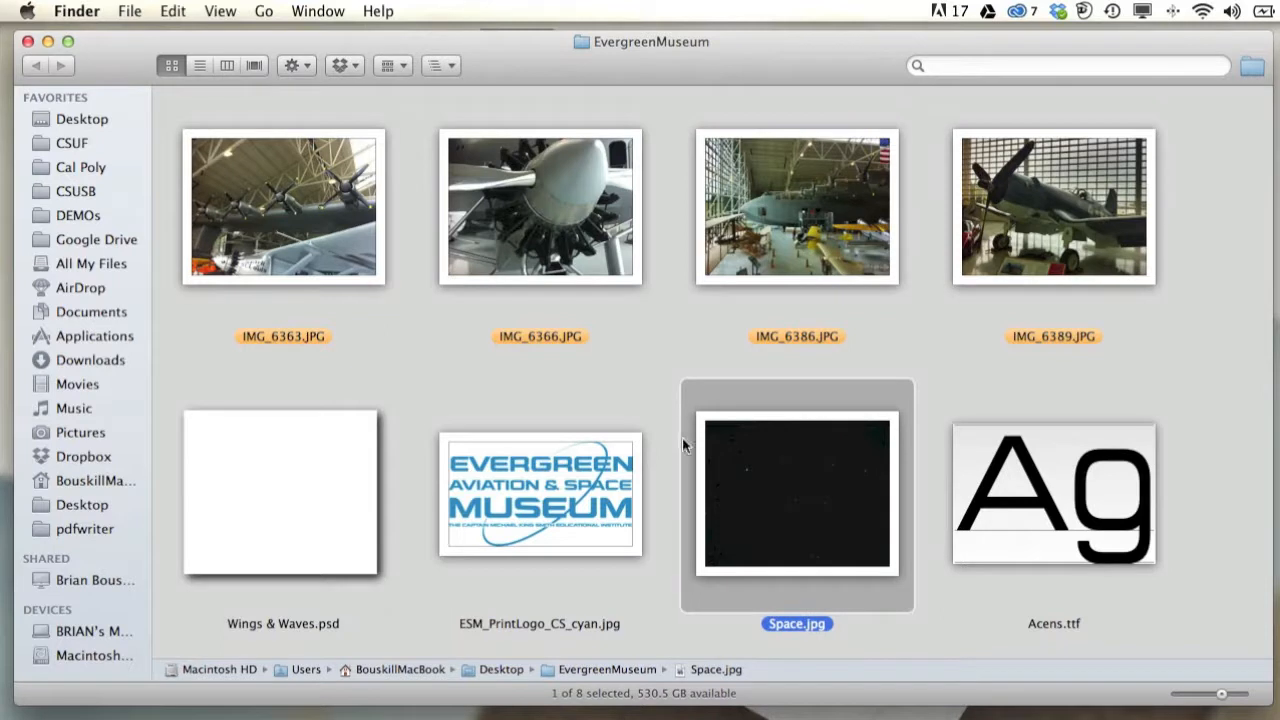
left_click(1030, 438)
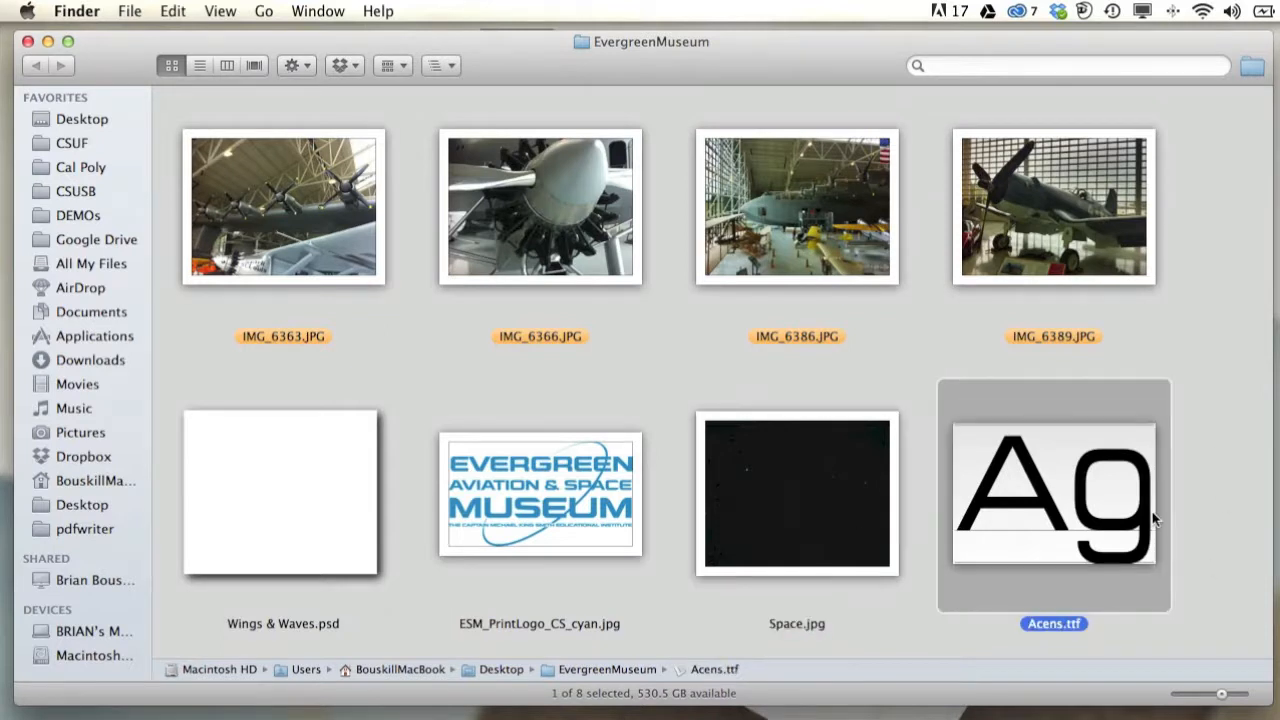
left_click(1190, 628)
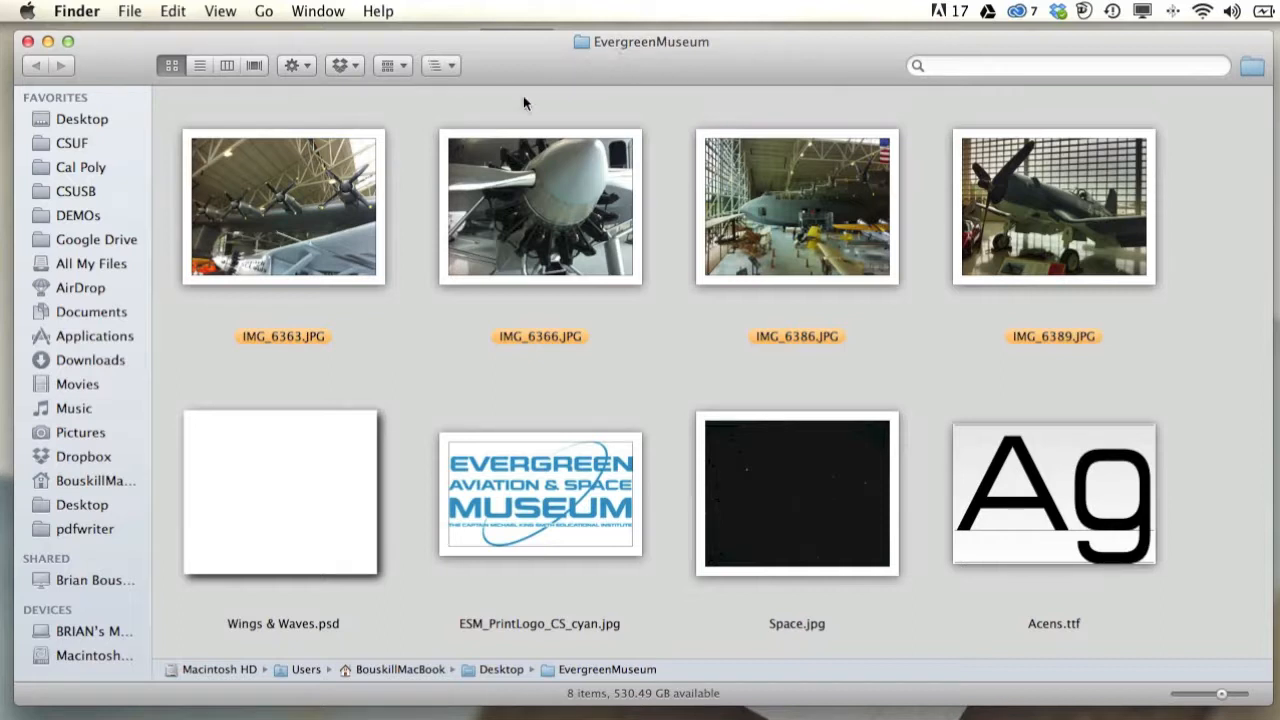
Step: Select the photos IMG_6363, IMG_6366, IMG_6386 and IMG_6389 and open all four in Photoshop
left_click_drag(205, 105, 1105, 240)
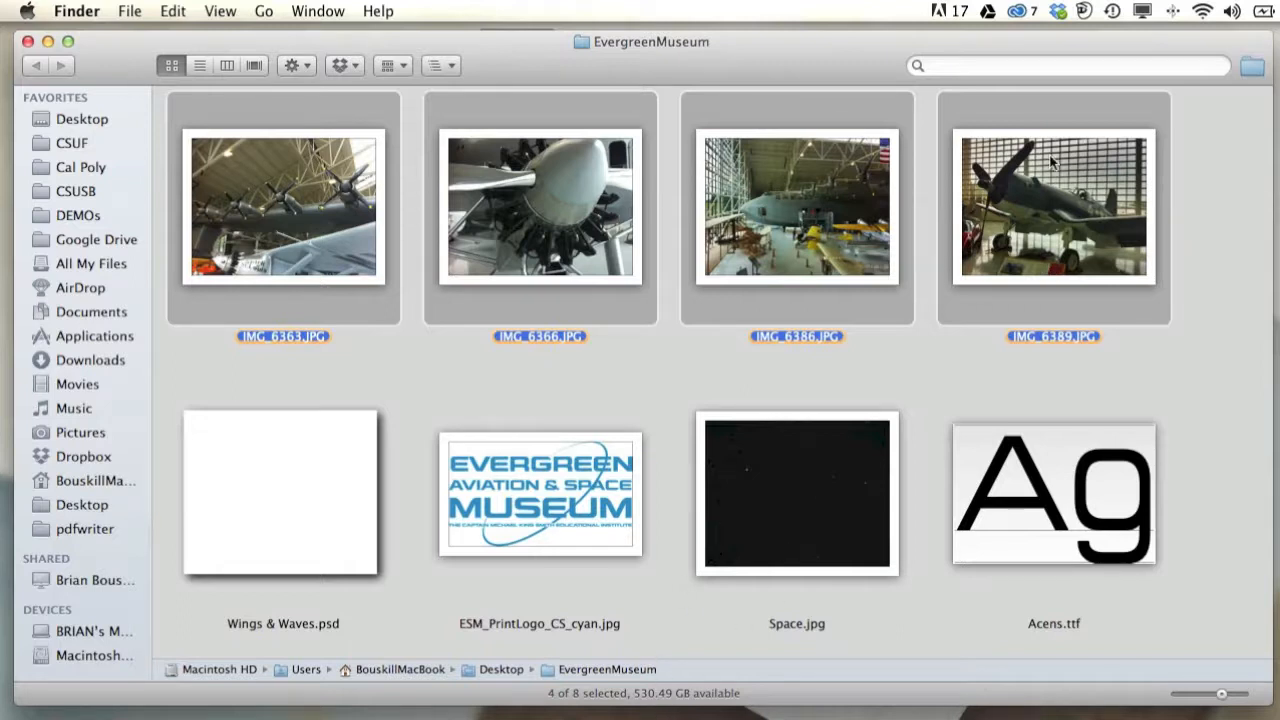
left_click_drag(1080, 215, 880, 718)
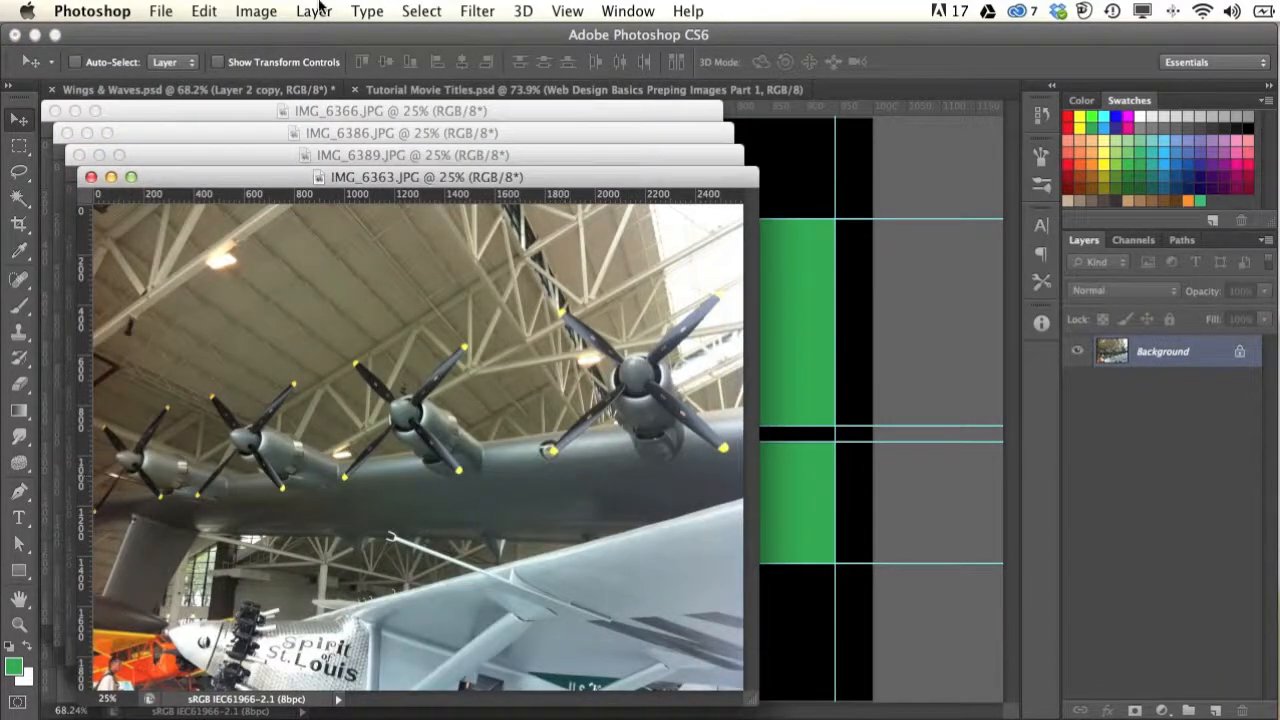
left_click(162, 11)
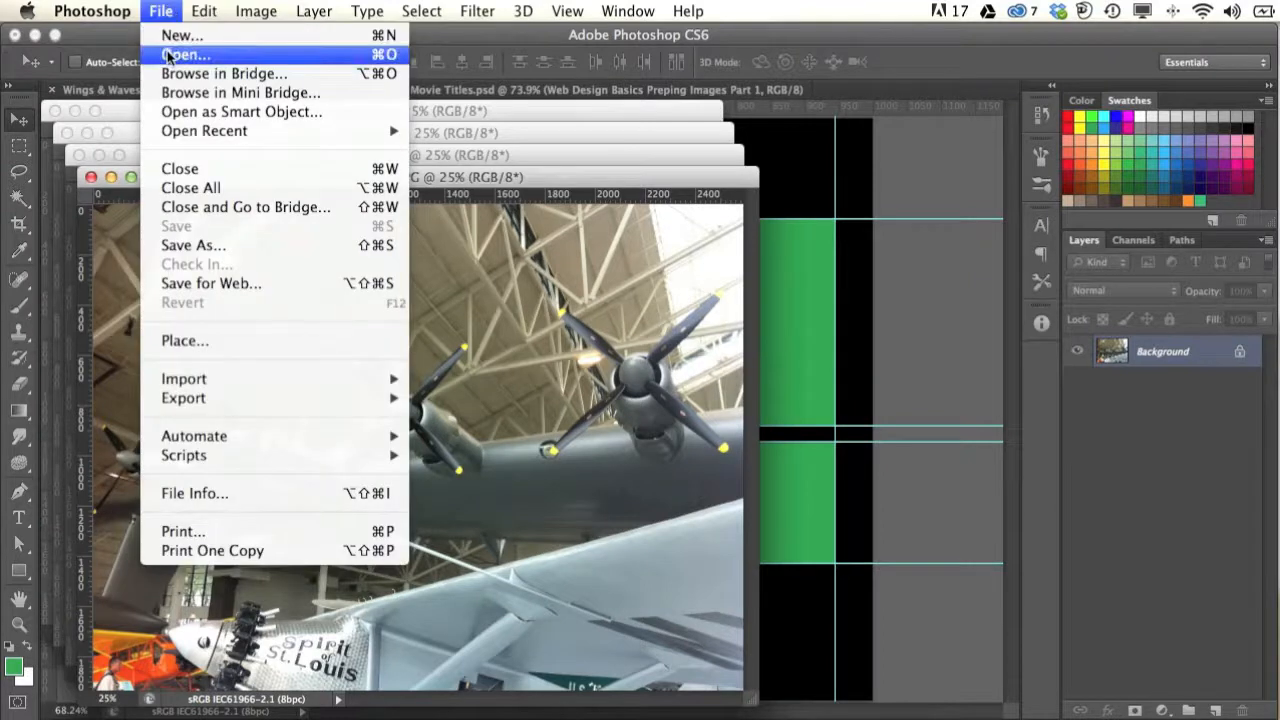
Step: Arrange the photo windows so only IMG_6363.JPG floats over the Wings & Waves.psd layout, and return to the layout document
left_click(872, 88)
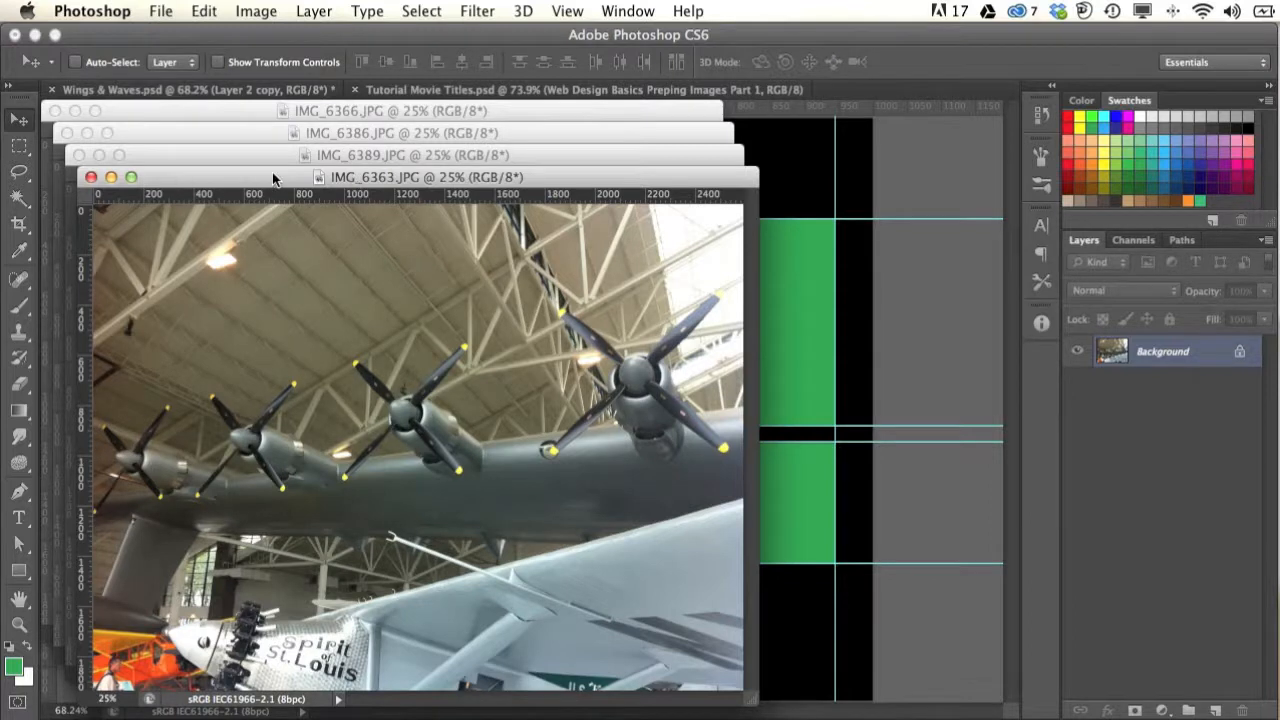
left_click_drag(256, 175, 976, 156)
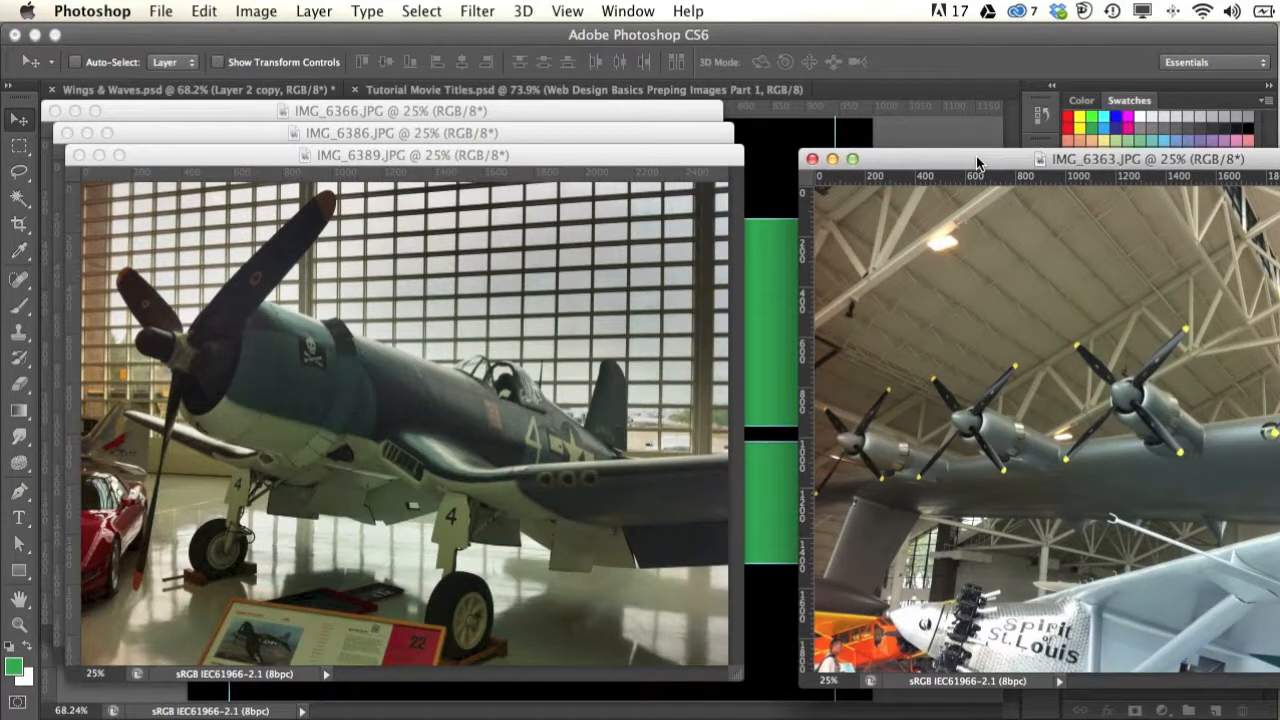
left_click(777, 175)
left_click(1279, 168)
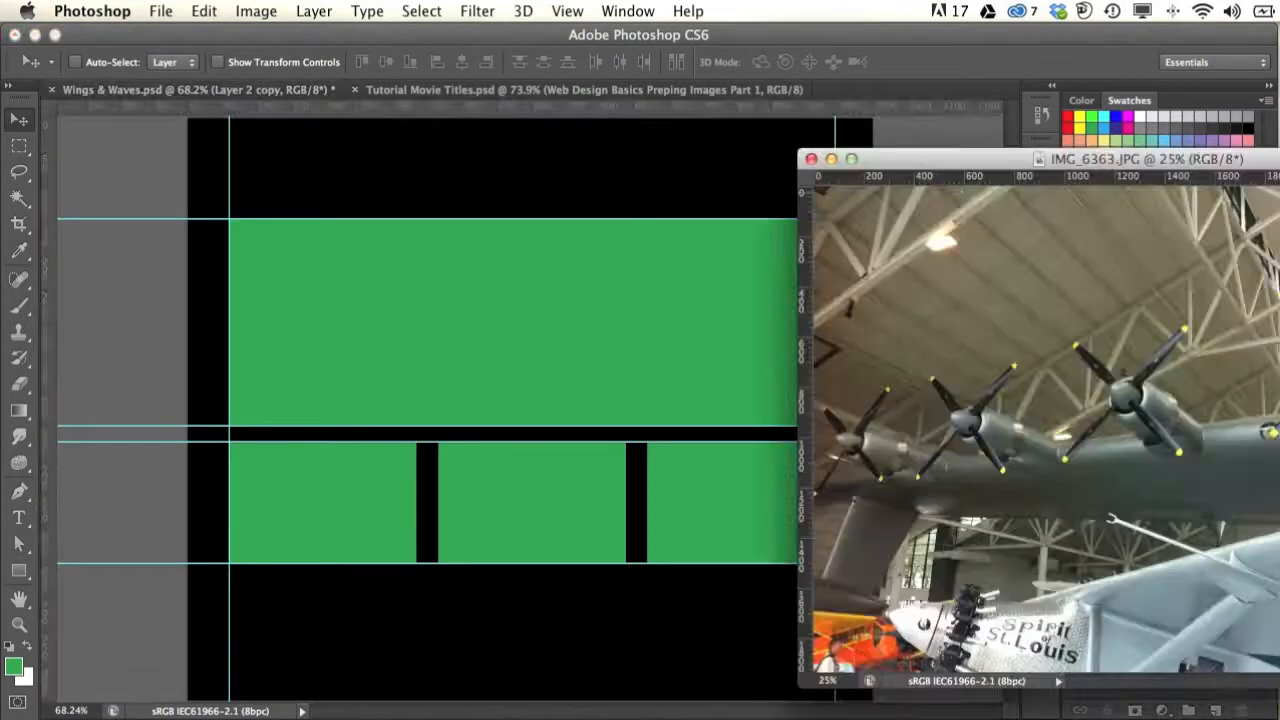
left_click_drag(877, 160, 317, 332)
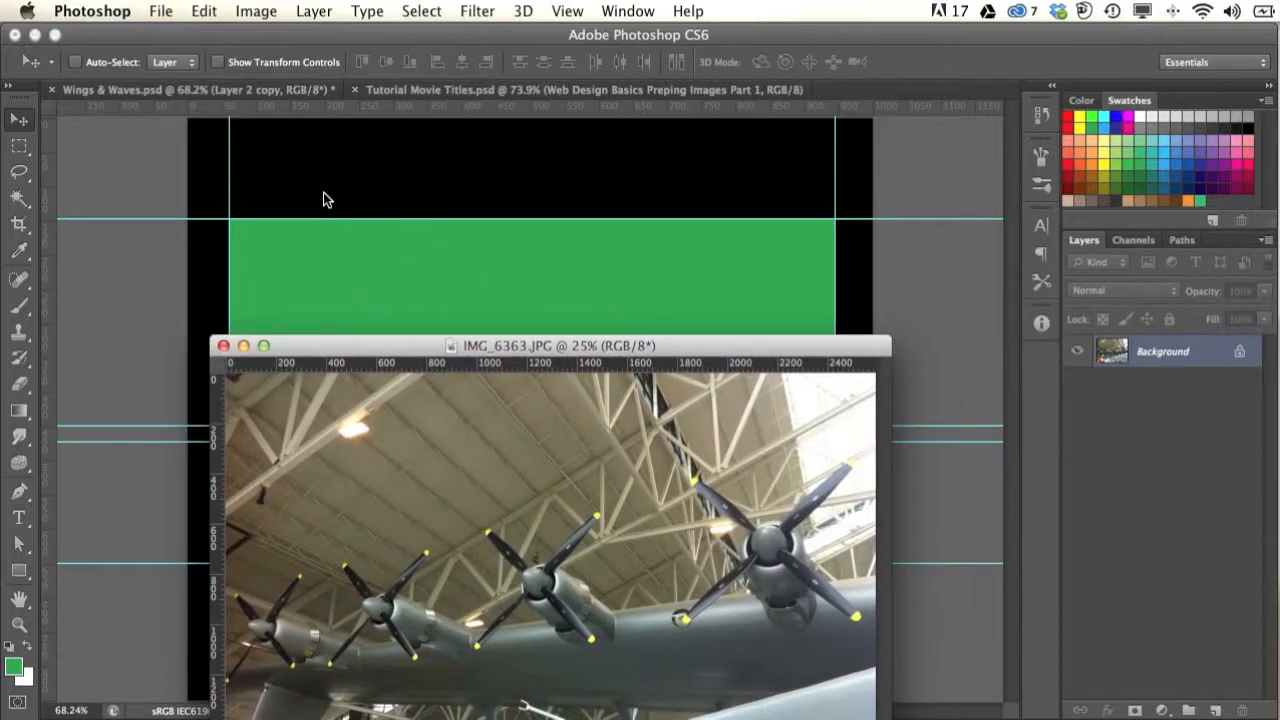
left_click(940, 355)
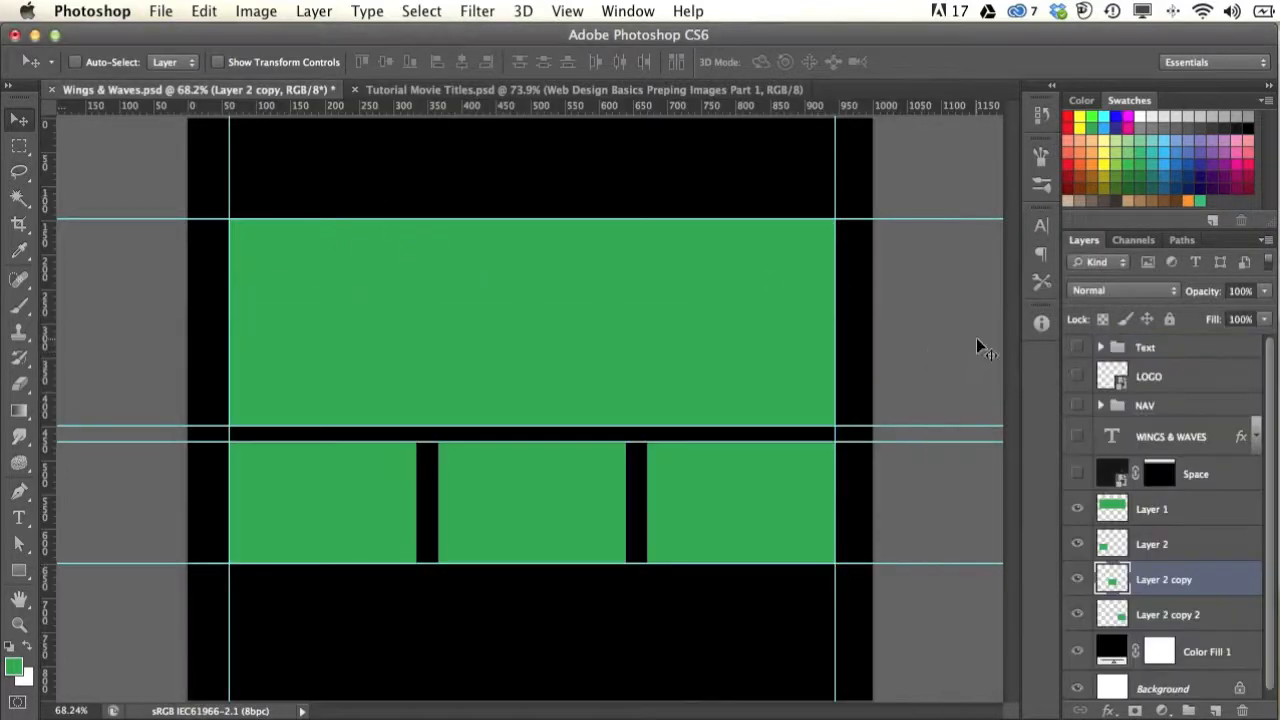
Step: Copy the IMG_6363 photo into the layout directly above Layer 1 and position its propellers over the large green box
left_click(1180, 511)
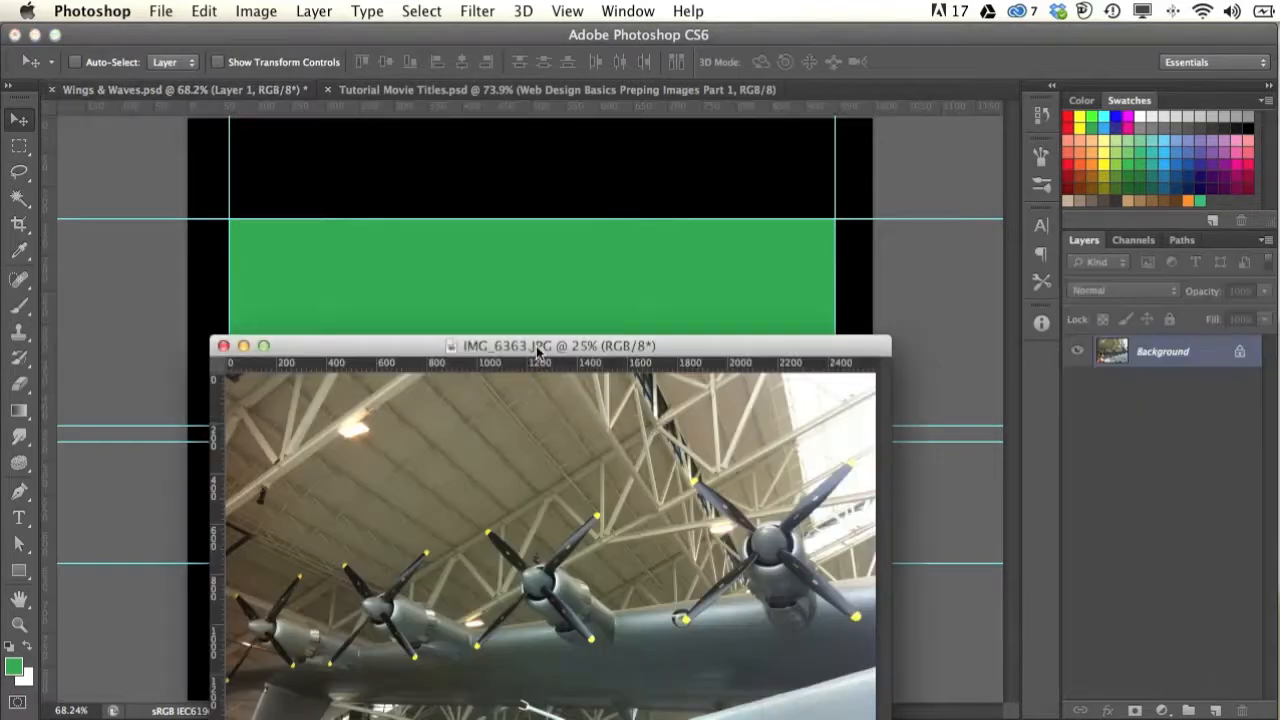
left_click_drag(388, 352, 703, 334)
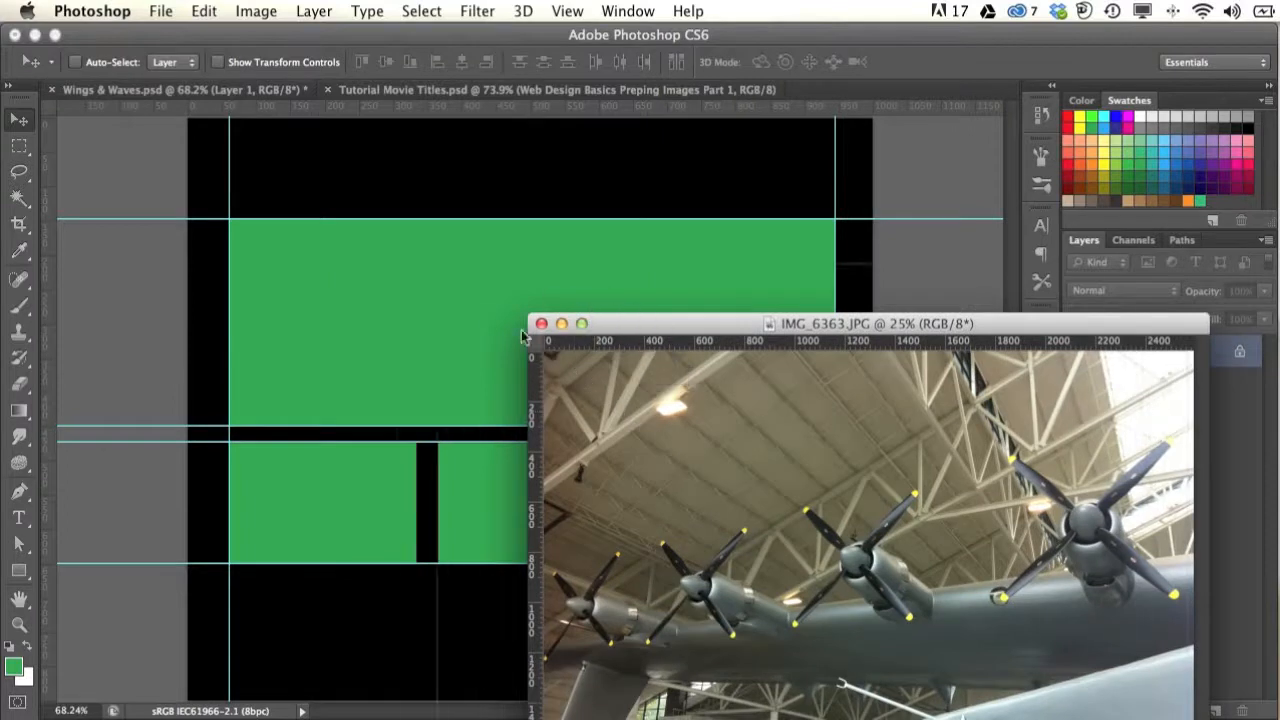
left_click(430, 303)
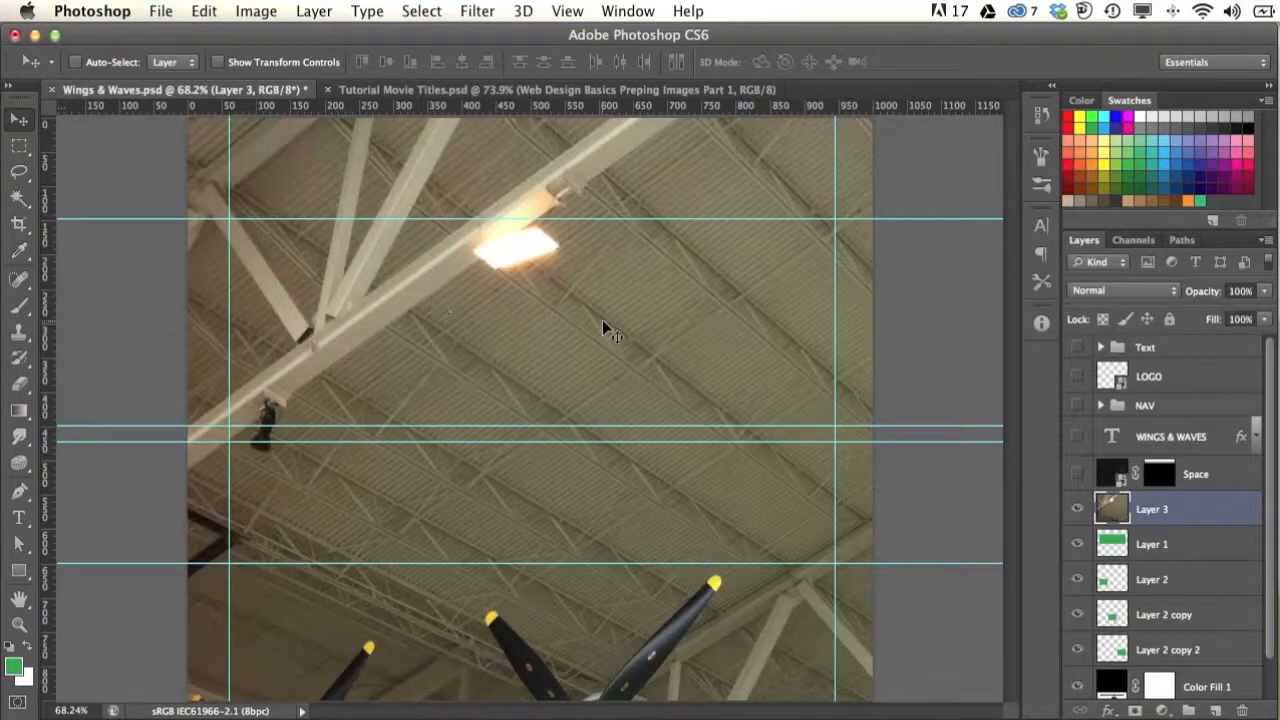
left_click_drag(564, 651, 386, 323)
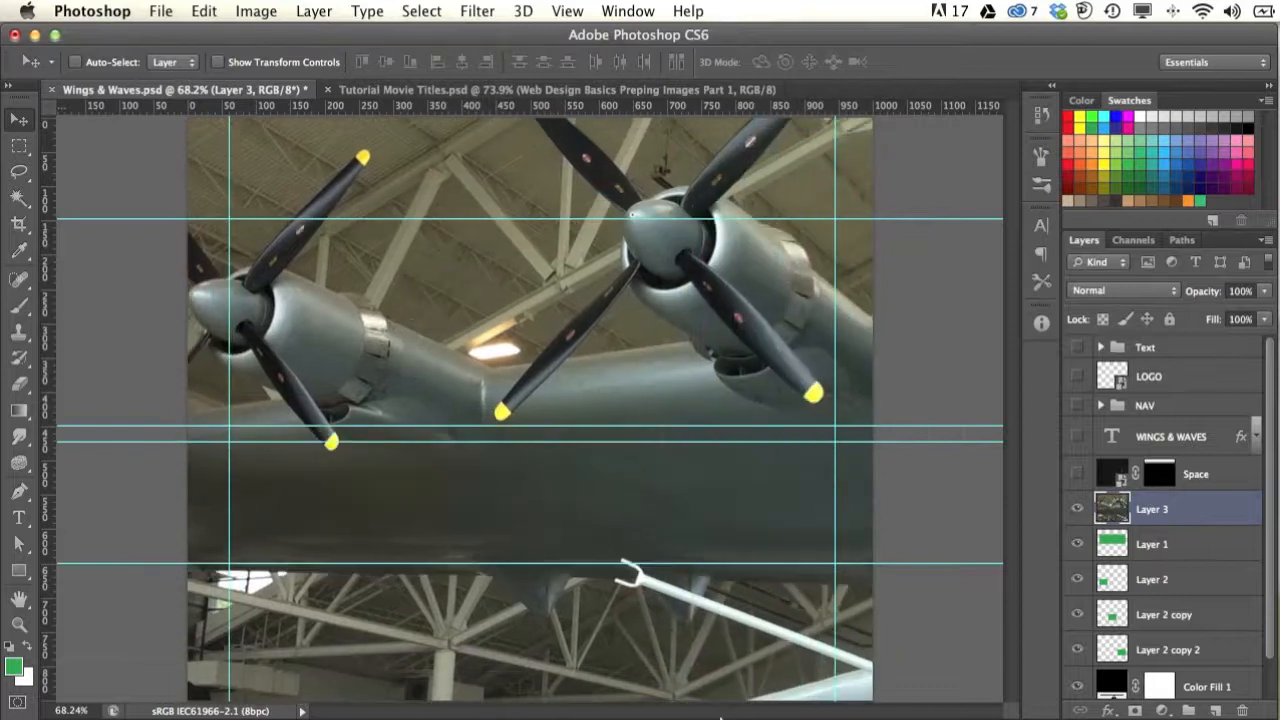
Step: Close the original IMG_6363.JPG and shift the copied photo slightly over the large box in the layout
key("super+grave")
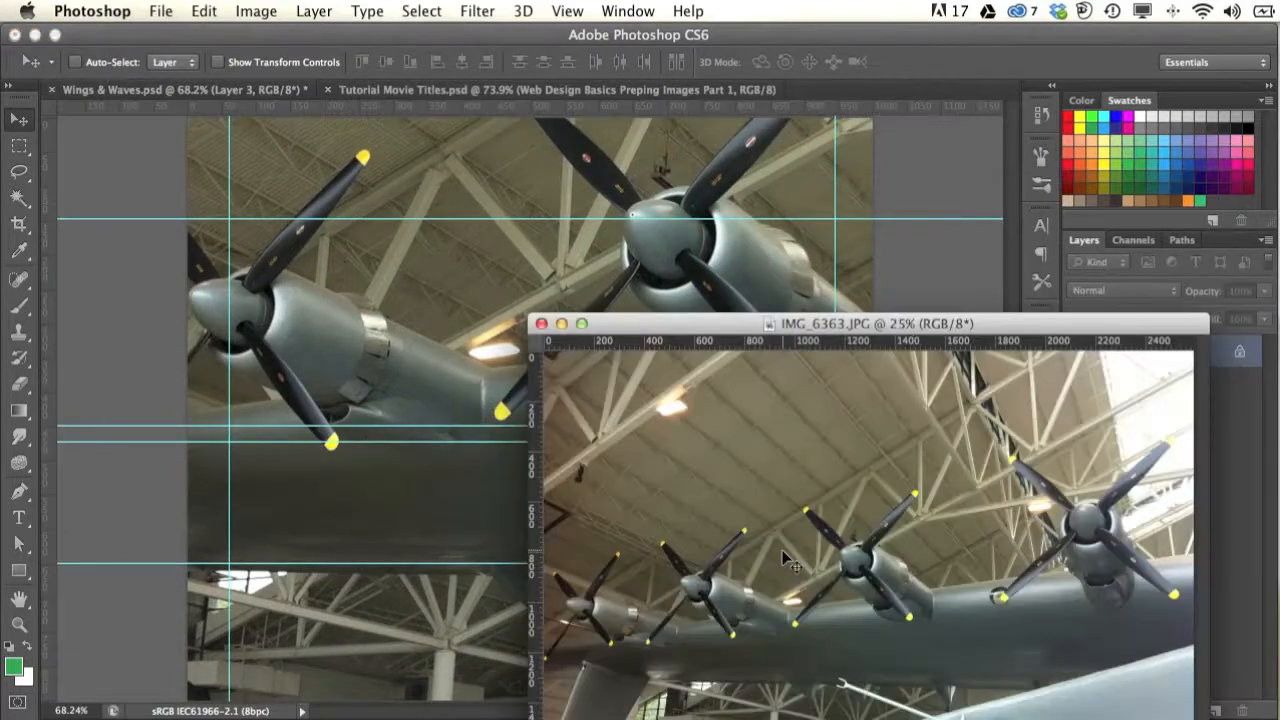
left_click(541, 323)
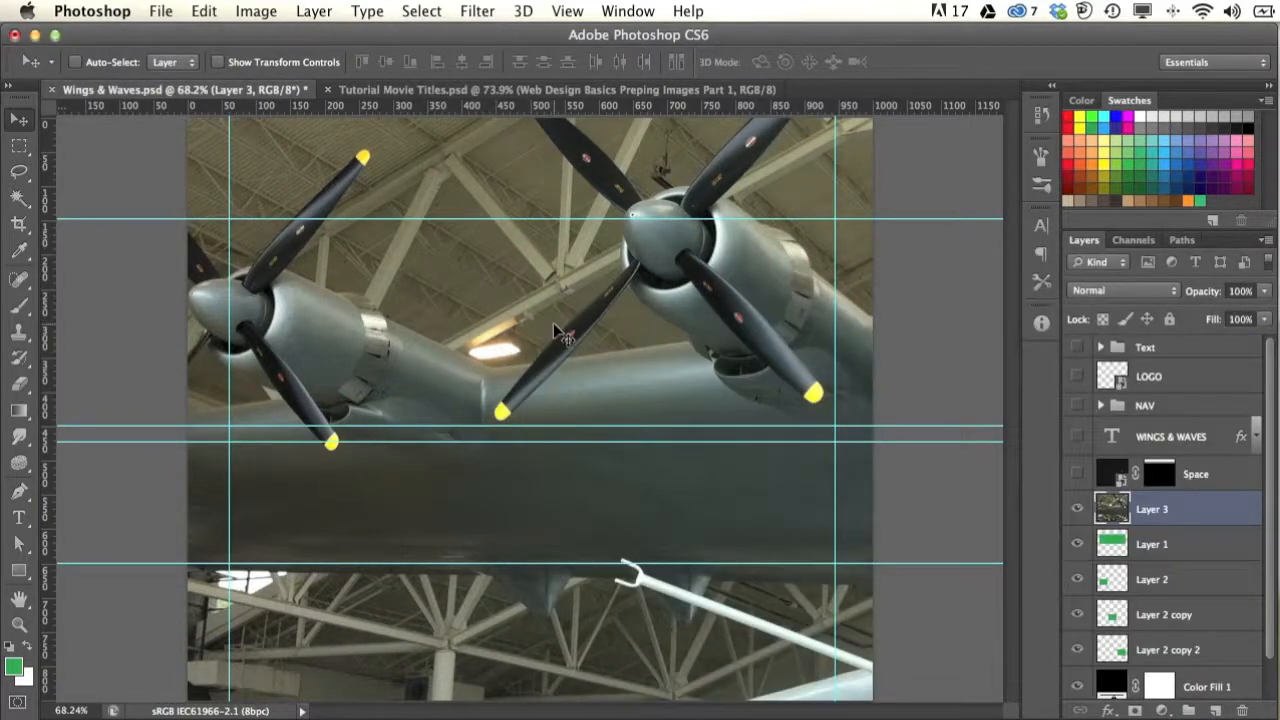
left_click_drag(557, 332, 581, 352)
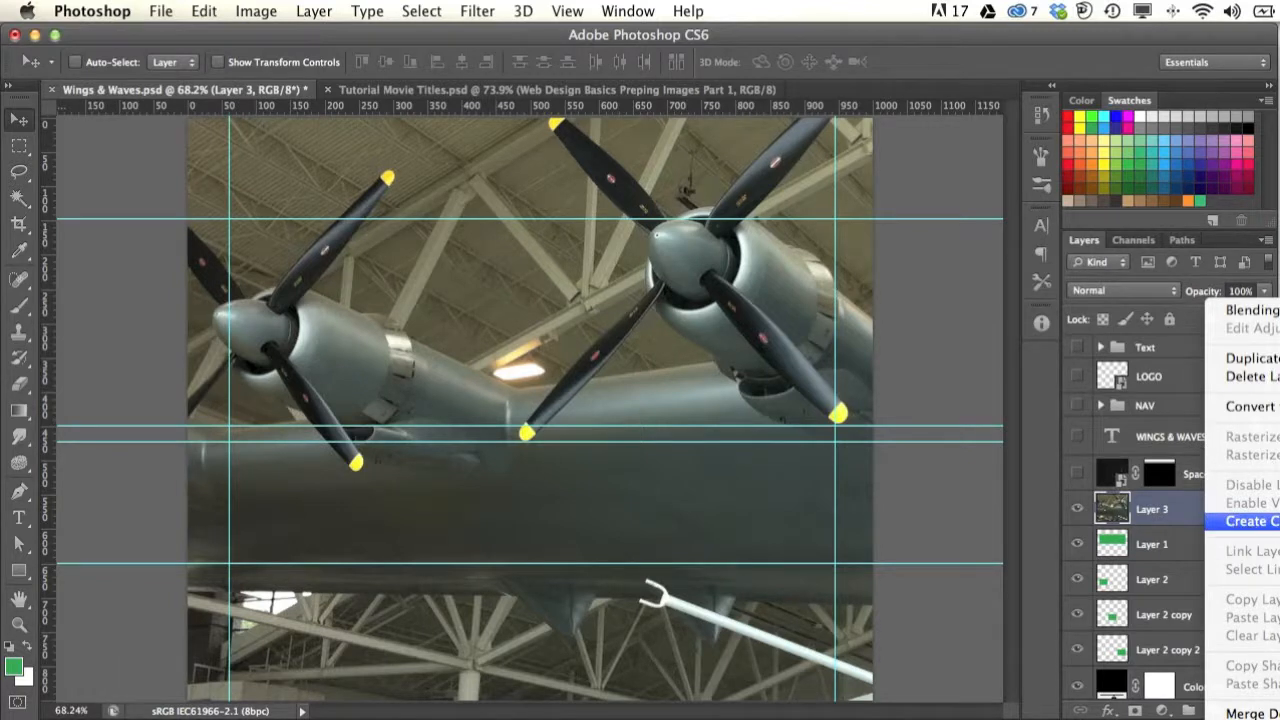
Step: Clip the photo layer to the large box of Layer 1 with a clipping mask and convert it to a smart object
left_click(1242, 528)
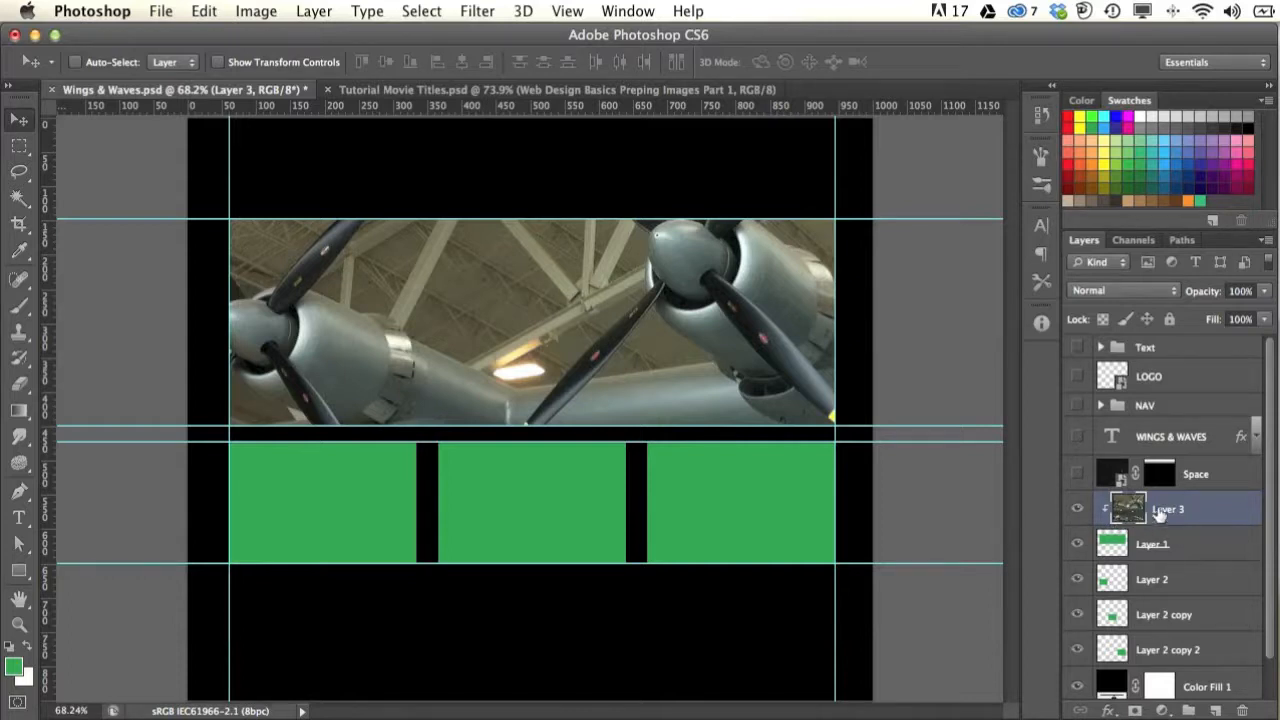
right_click(1228, 515)
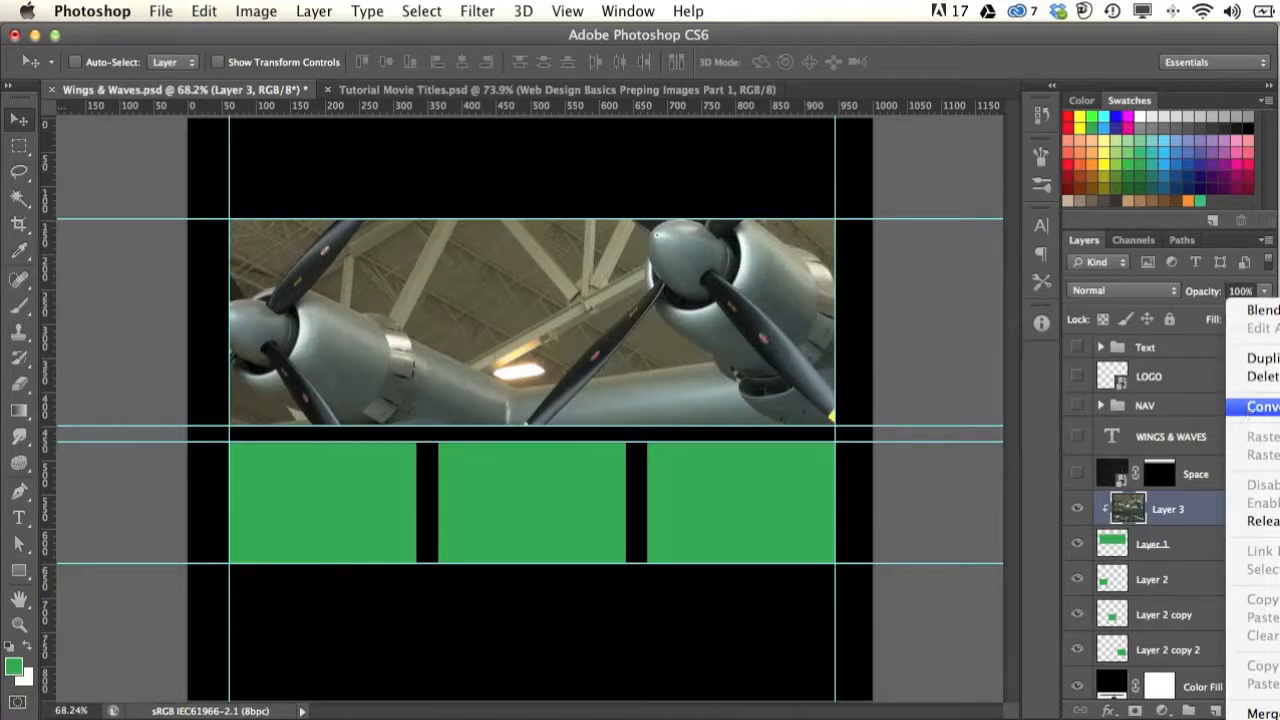
left_click(1259, 408)
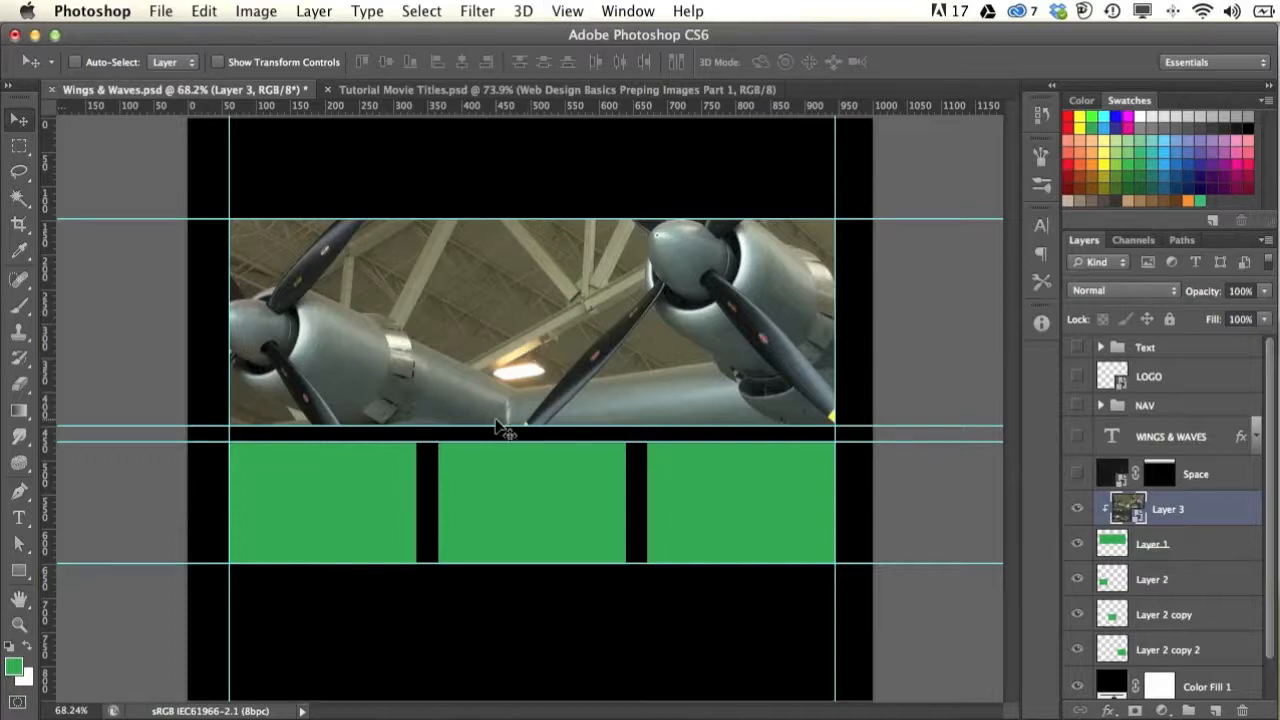
Step: Move the clipped photo around inside the large box to try different framings of the propellers
key("super+1")
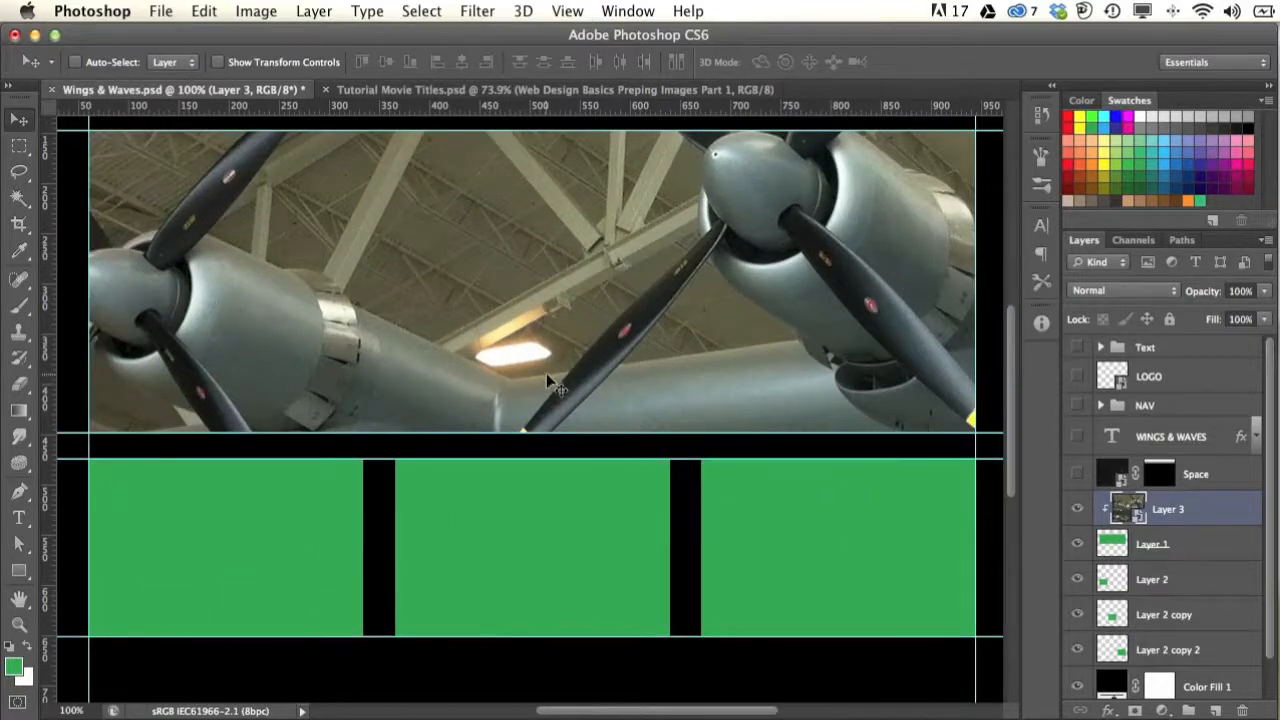
scroll(548, 378, "up", 3)
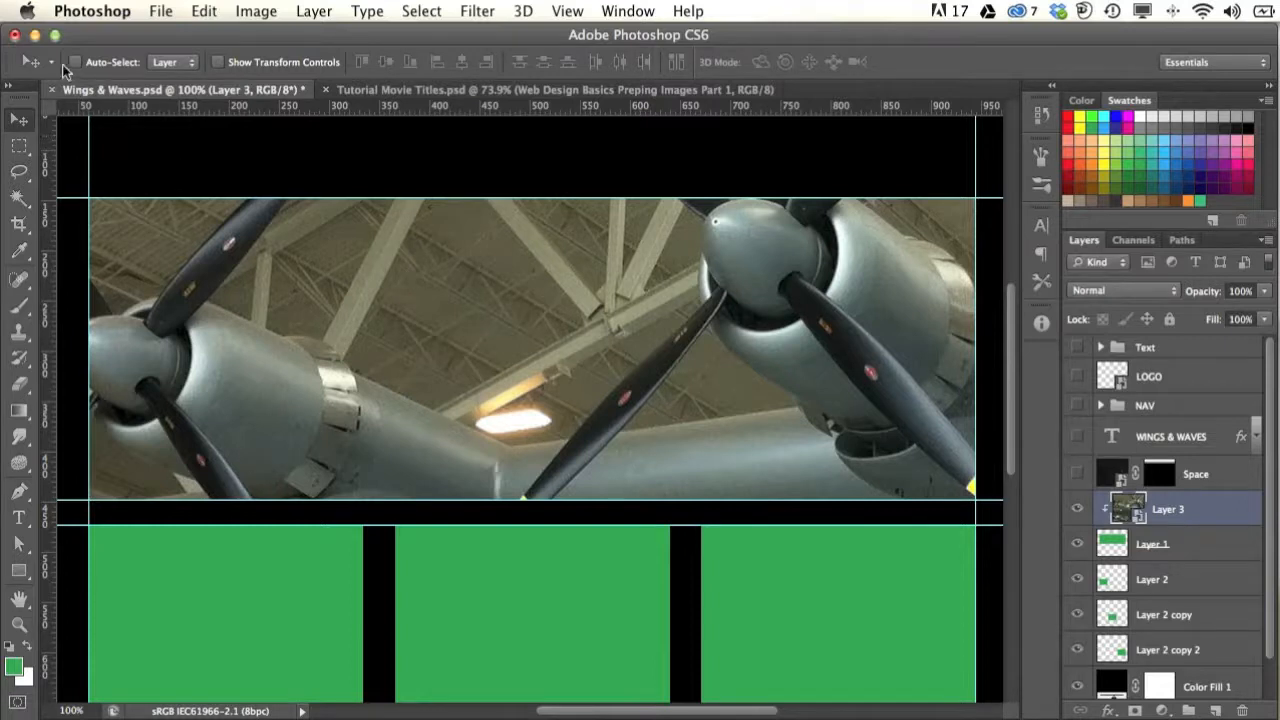
left_click(205, 11)
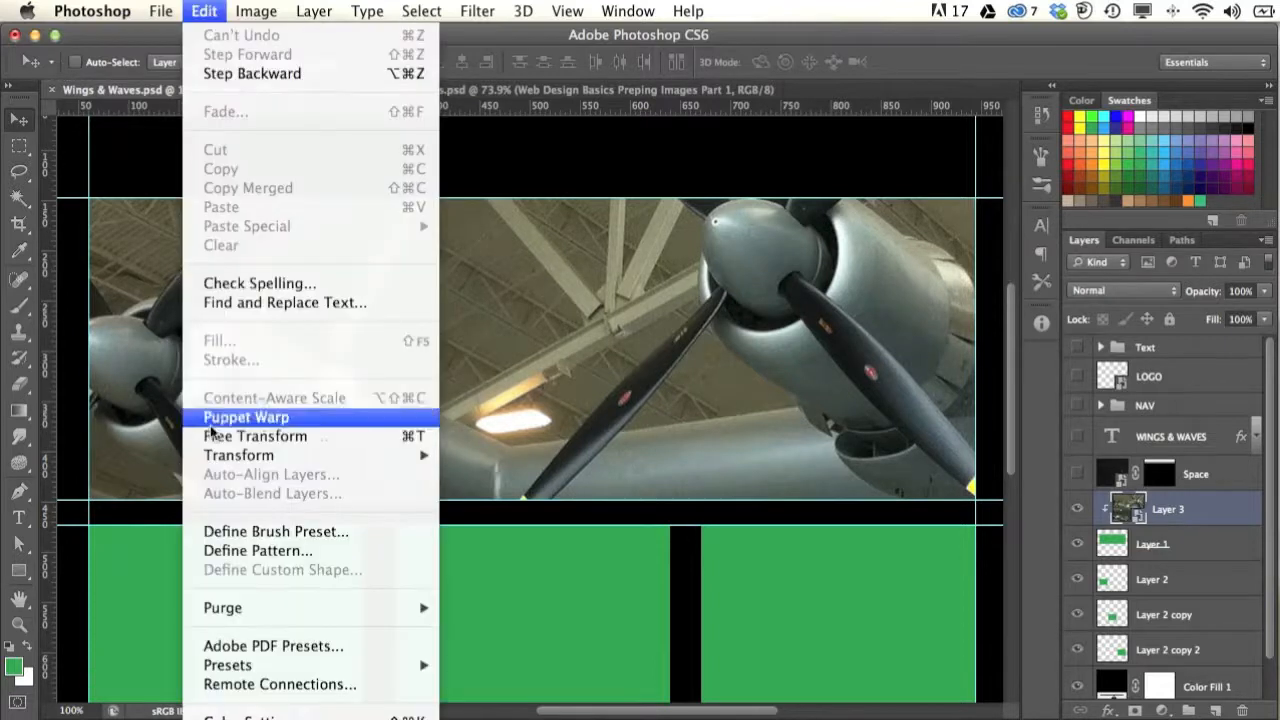
left_click(366, 437)
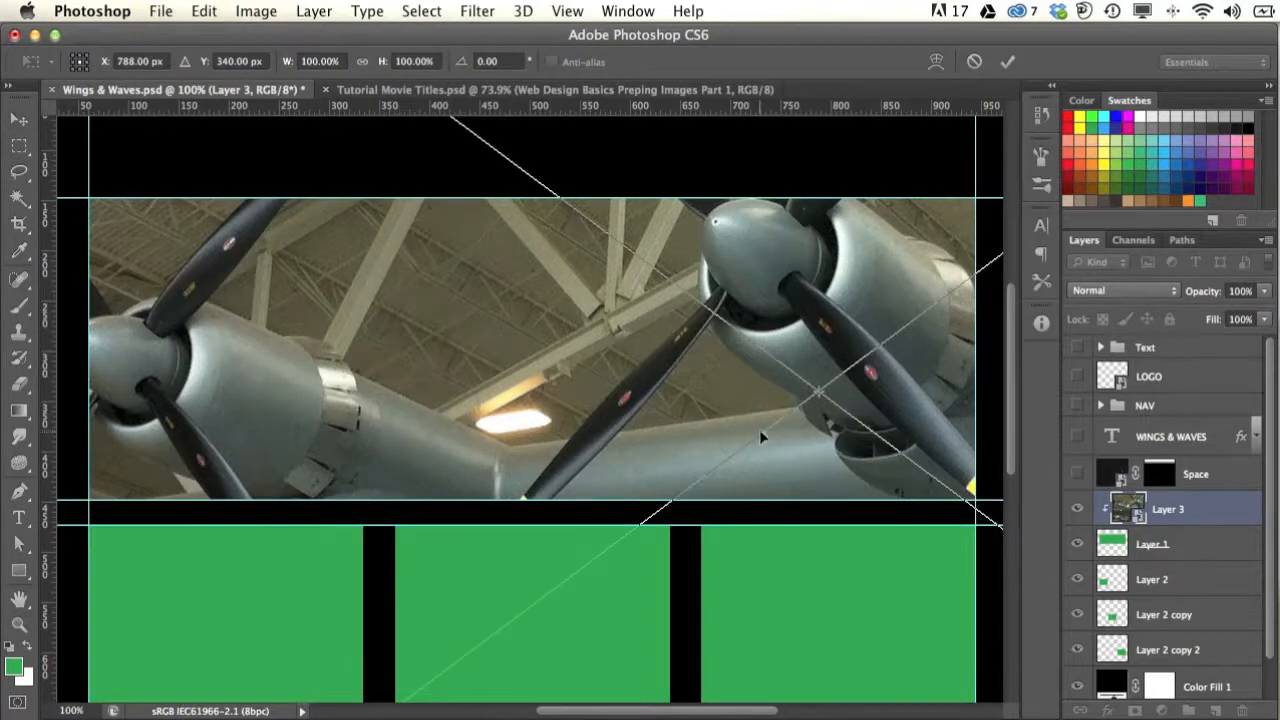
left_click_drag(739, 439, 405, 439)
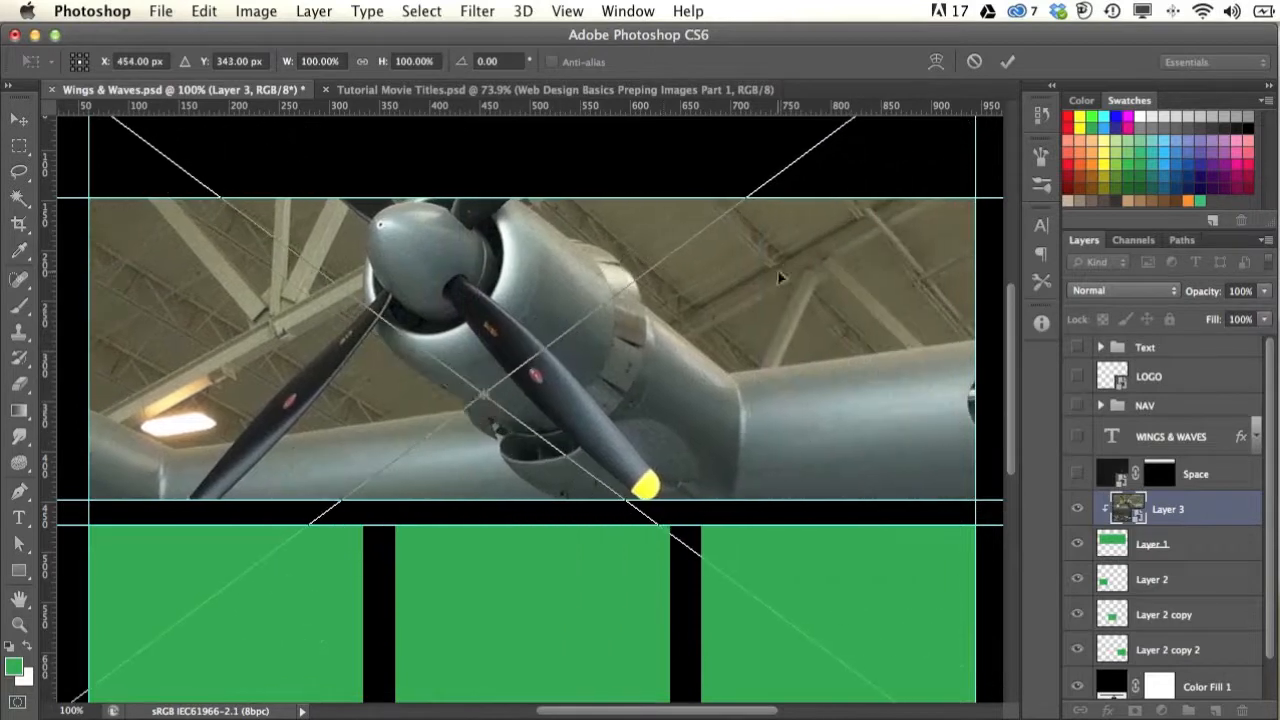
left_click_drag(787, 289, 626, 436)
key("Return")
left_click_drag(824, 271, 697, 363)
left_click_drag(513, 366, 663, 340)
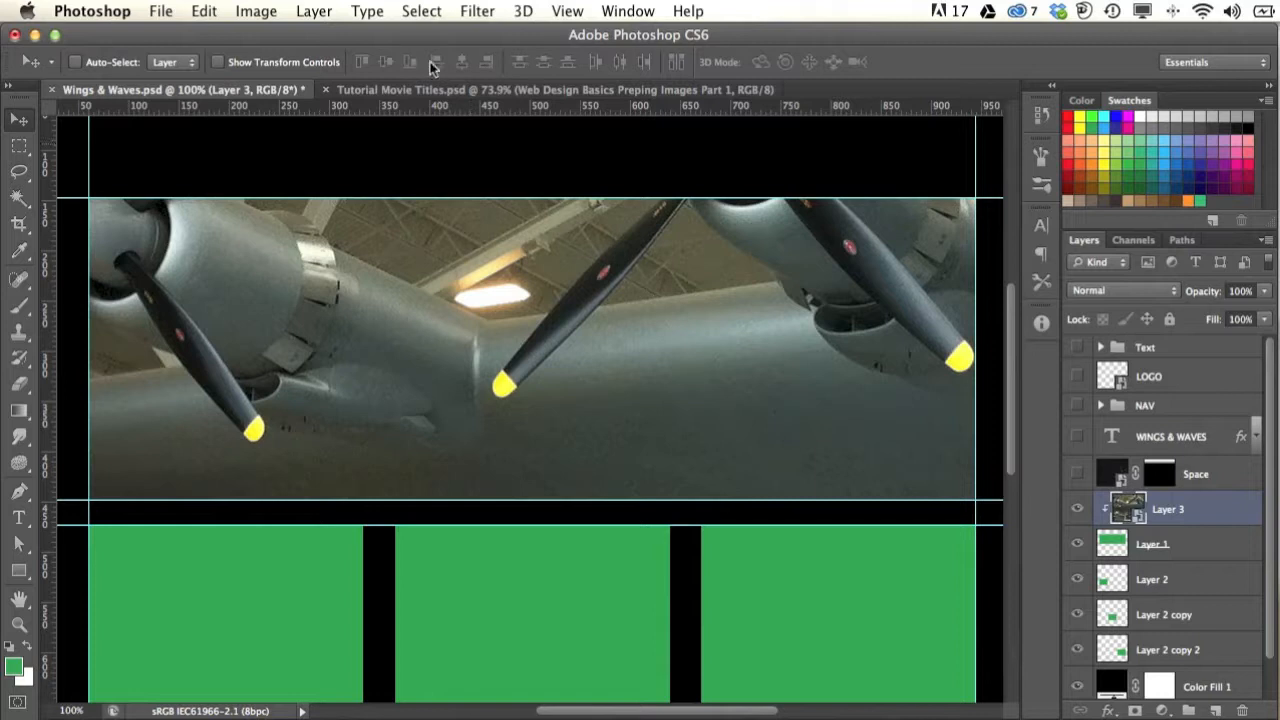
Step: Free-transform the clipped photo with linked proportions and scale it to 10% width and height
key("super+t")
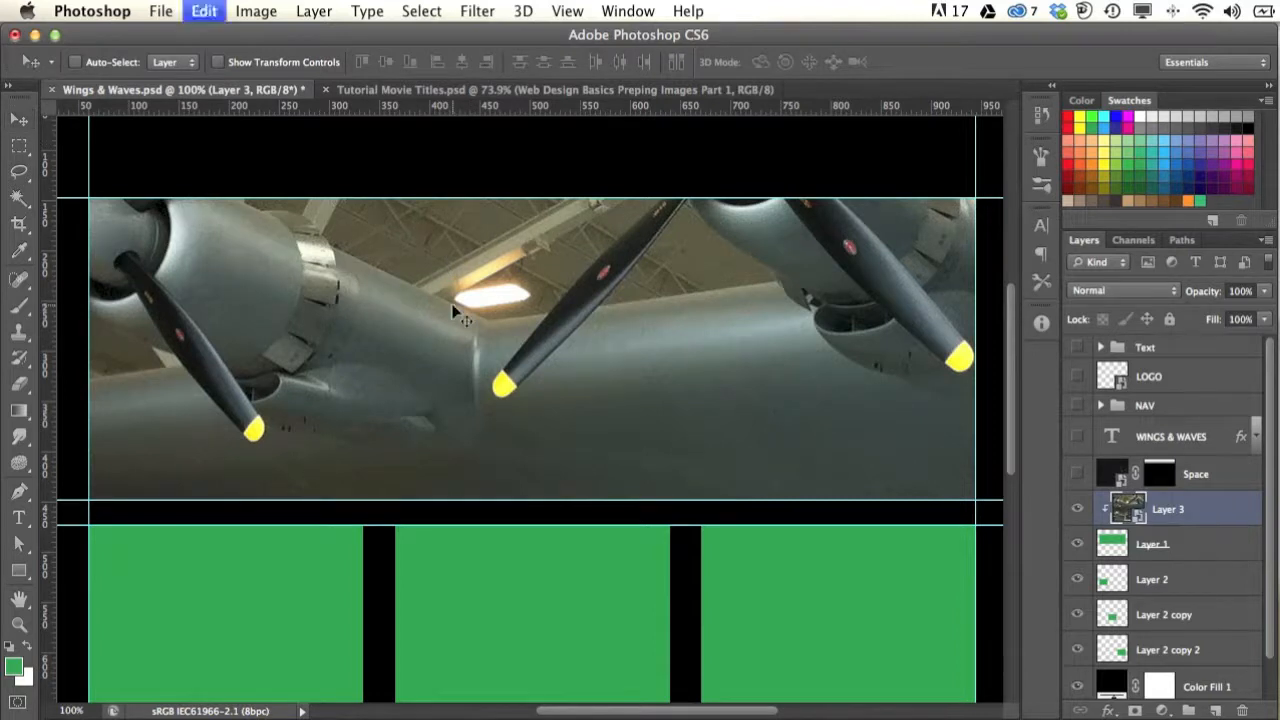
left_click_drag(640, 301, 514, 373)
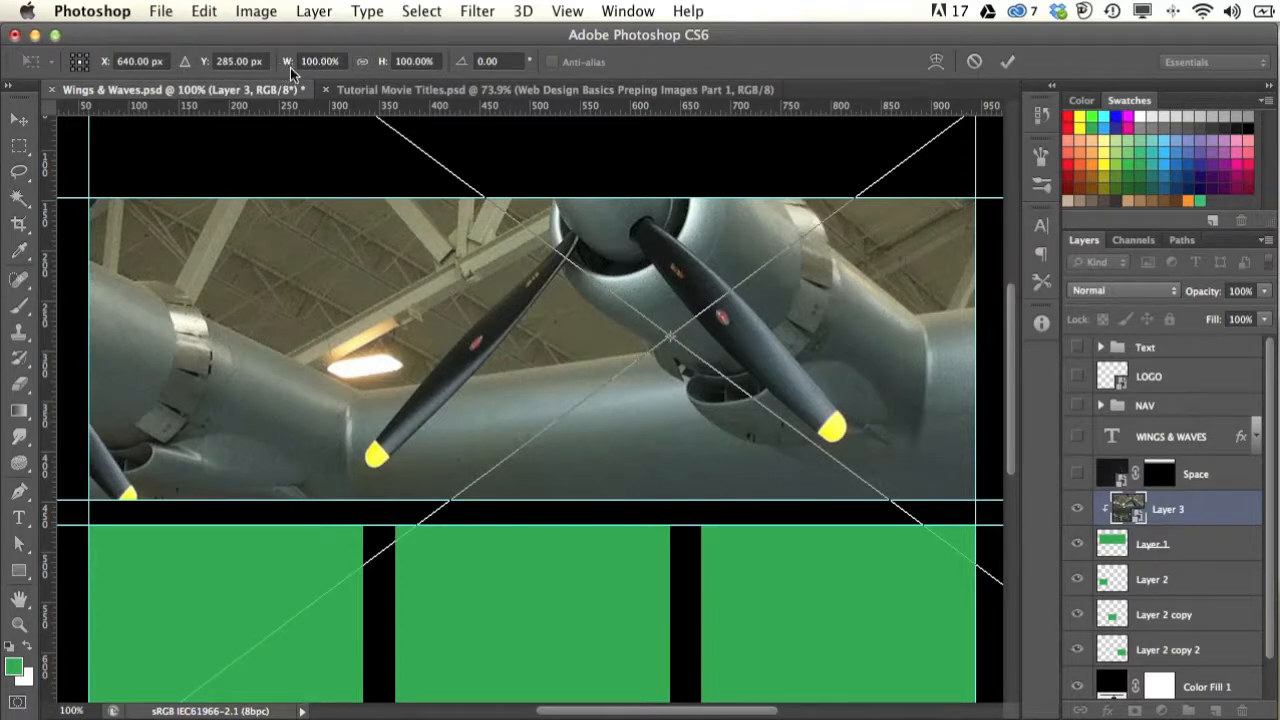
left_click(363, 62)
left_click(342, 61)
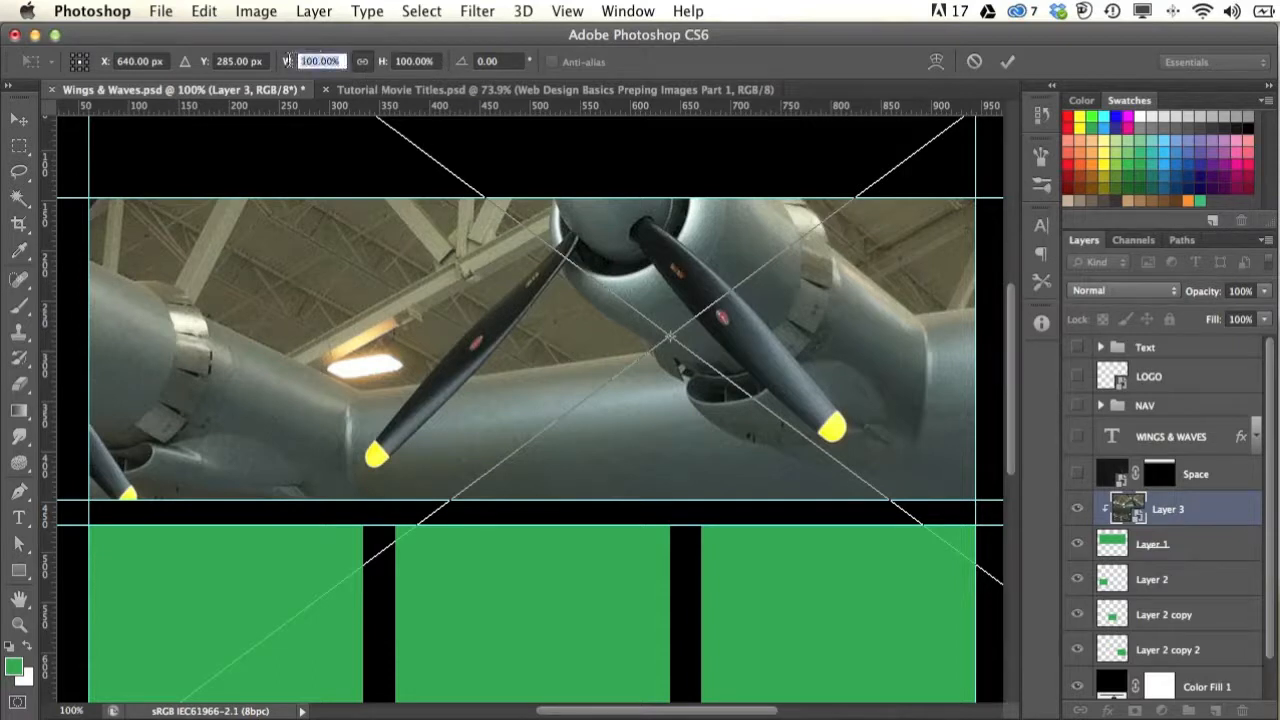
type("10")
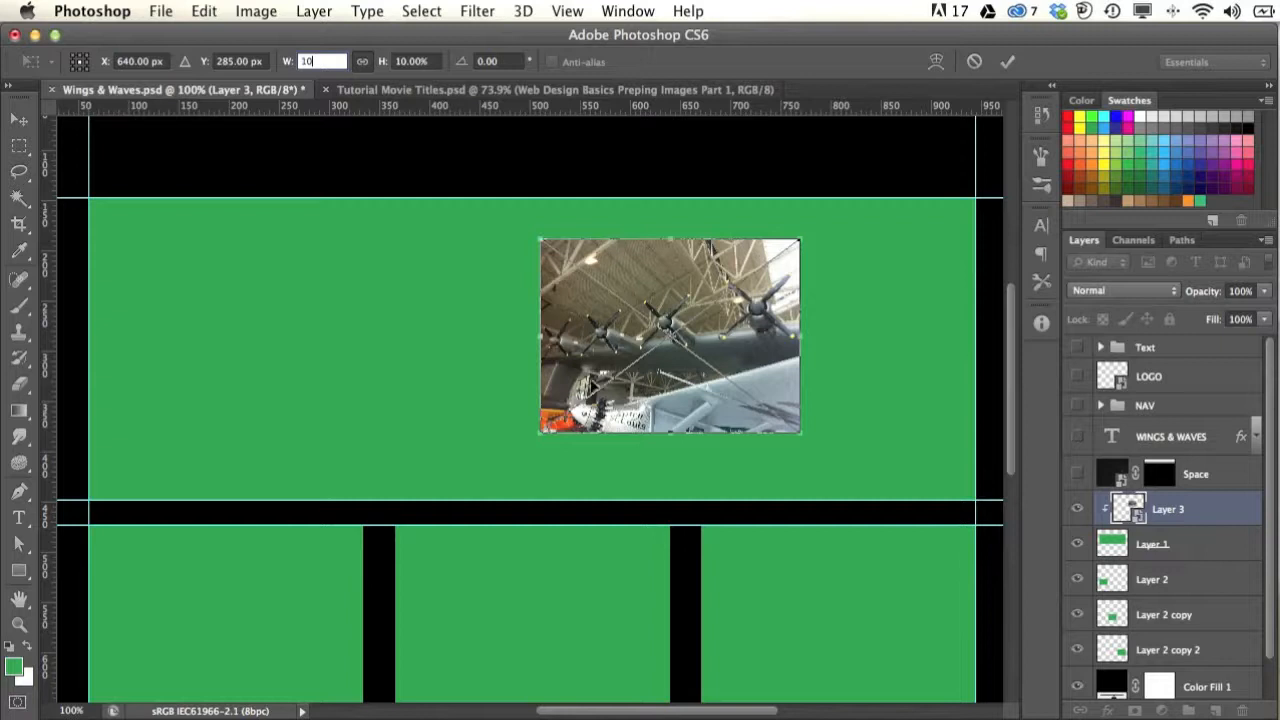
Step: Enlarge the photo proportionally to about 36.48% and position it so the row of propellers fills the large box
left_click_drag(587, 390, 468, 395)
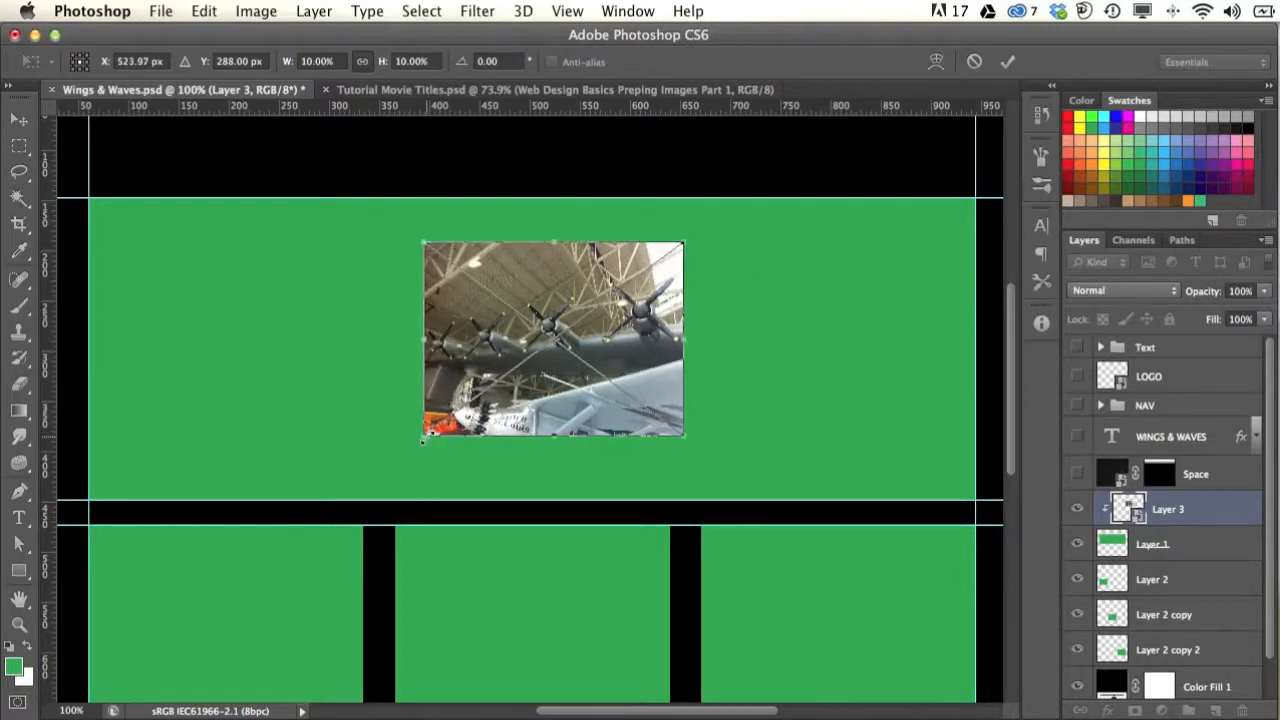
left_click_drag(424, 436, 212, 533)
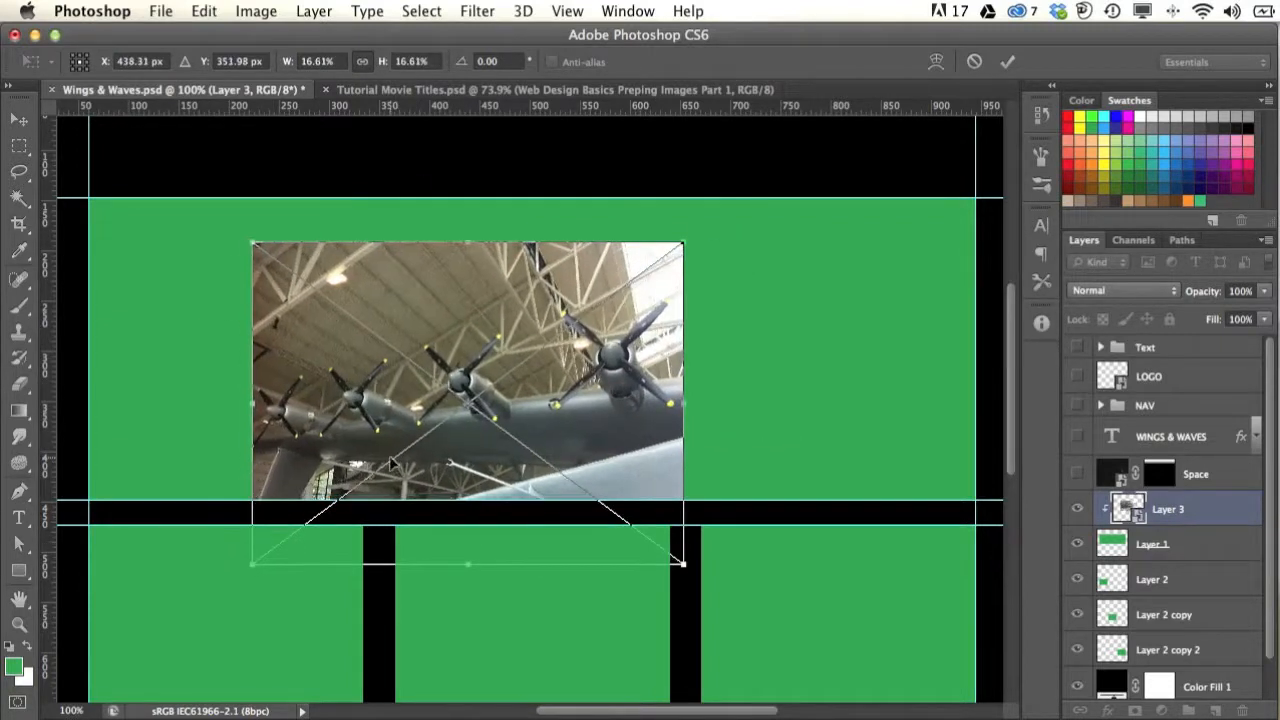
left_click_drag(386, 470, 230, 386)
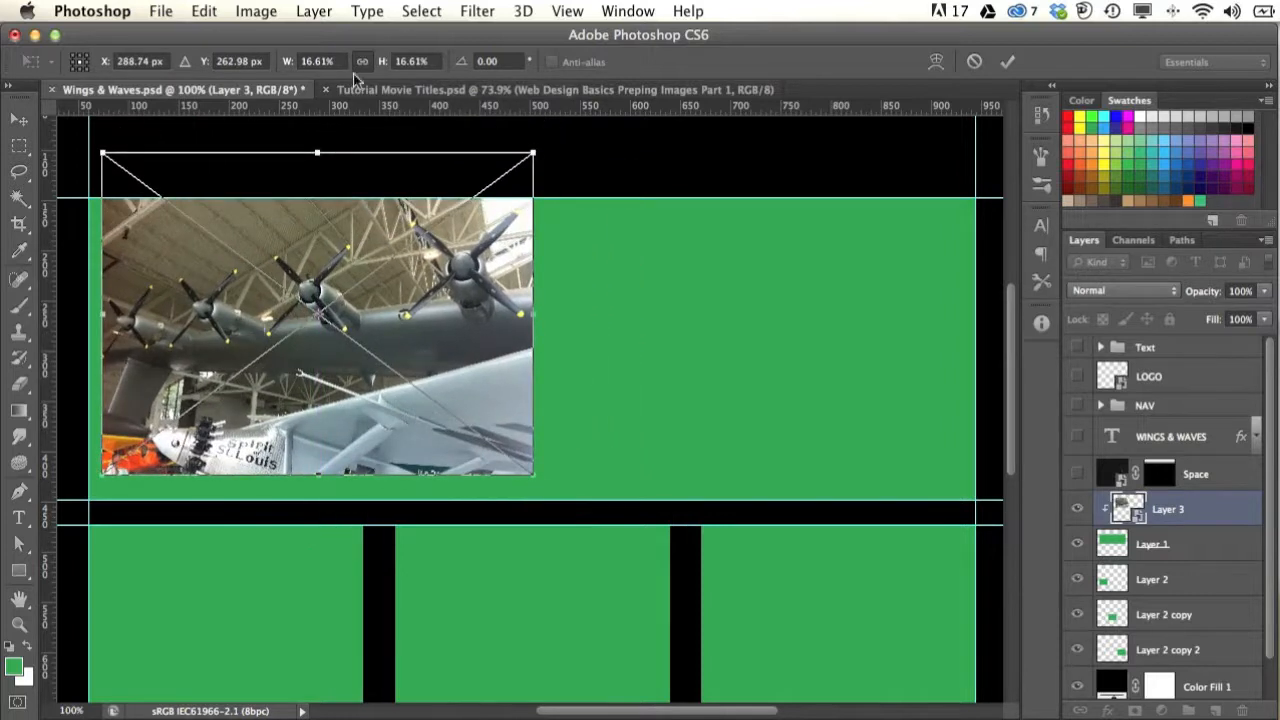
left_click_drag(534, 474, 800, 605)
mouse_move(594, 480)
left_mouse_down()
mouse_move(686, 465)
mouse_move(591, 480)
left_mouse_up()
left_click_drag(778, 168, 907, 72)
left_click_drag(784, 433, 552, 359)
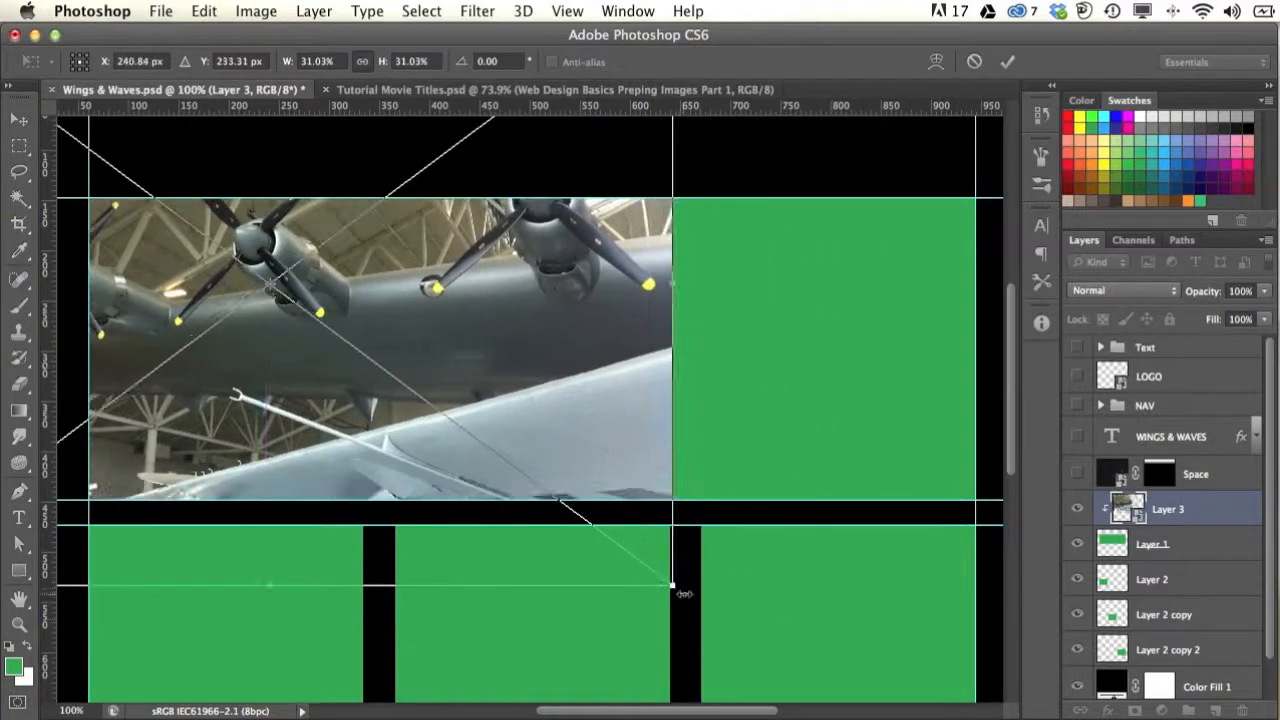
left_click_drag(671, 585, 805, 590)
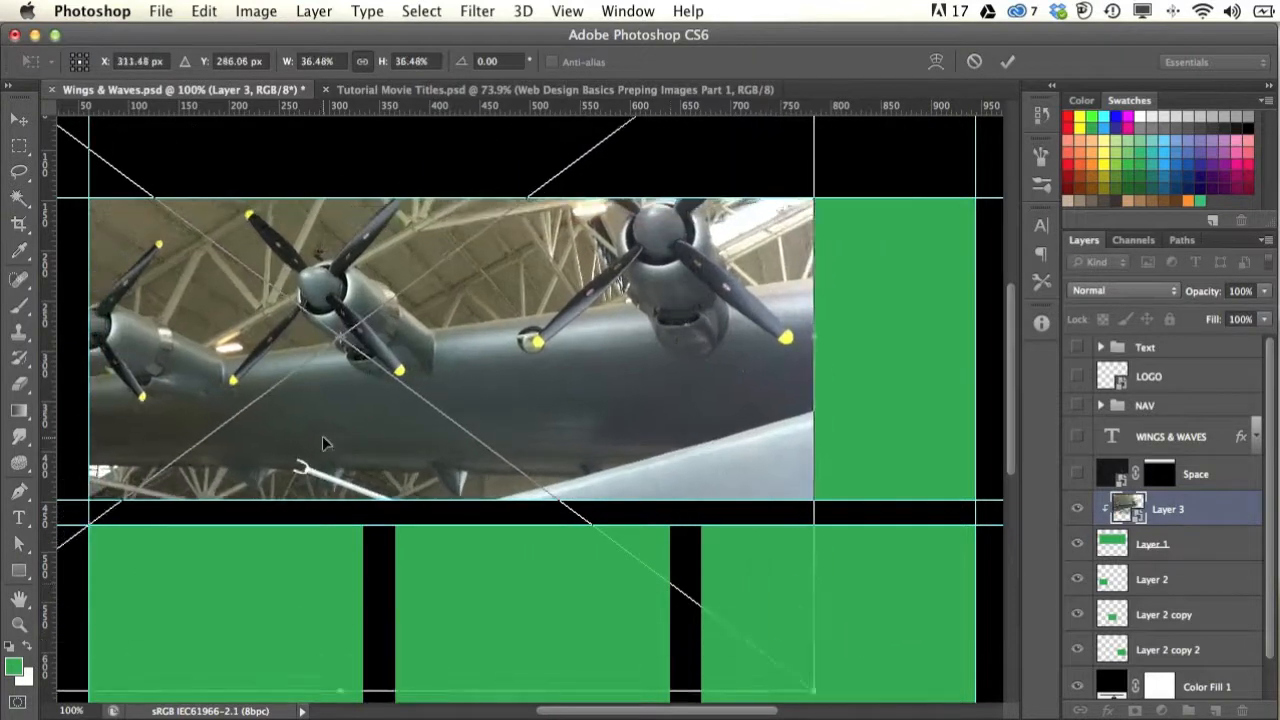
left_click_drag(363, 453, 545, 474)
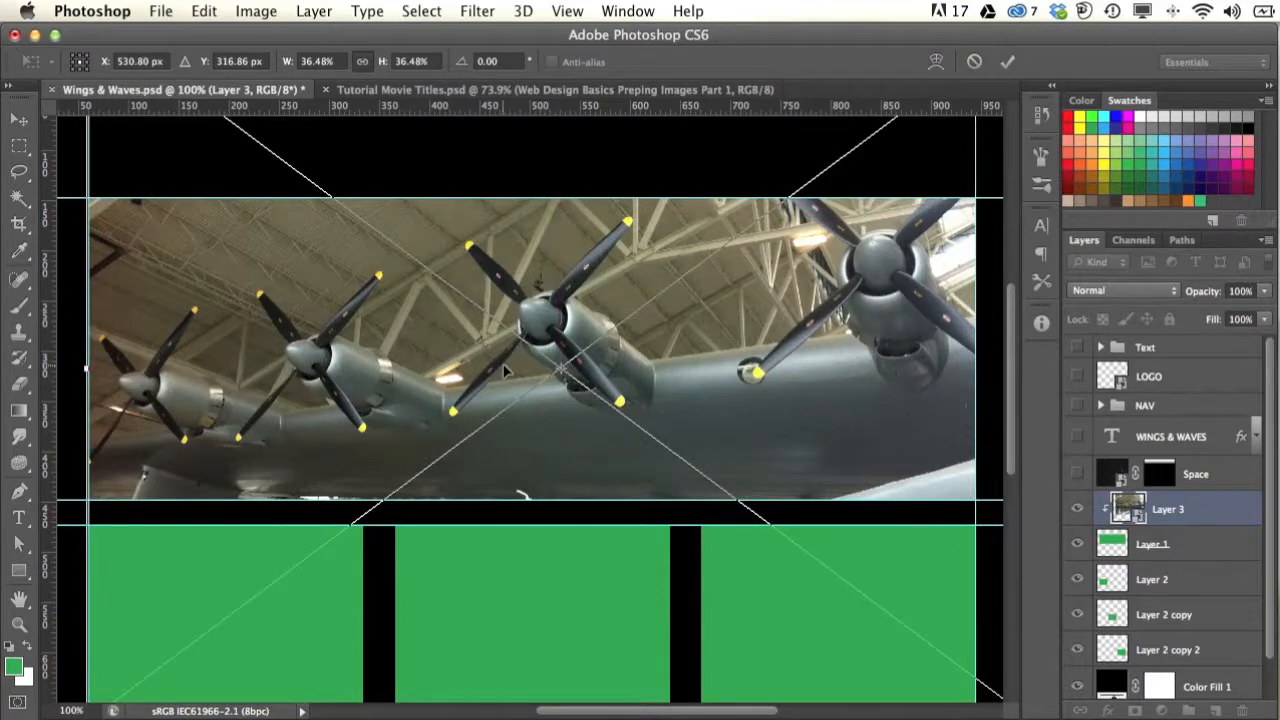
Step: Scale the photo up to about 81.80%, frame two propellers within the large box, and apply the transform
key("super+0")
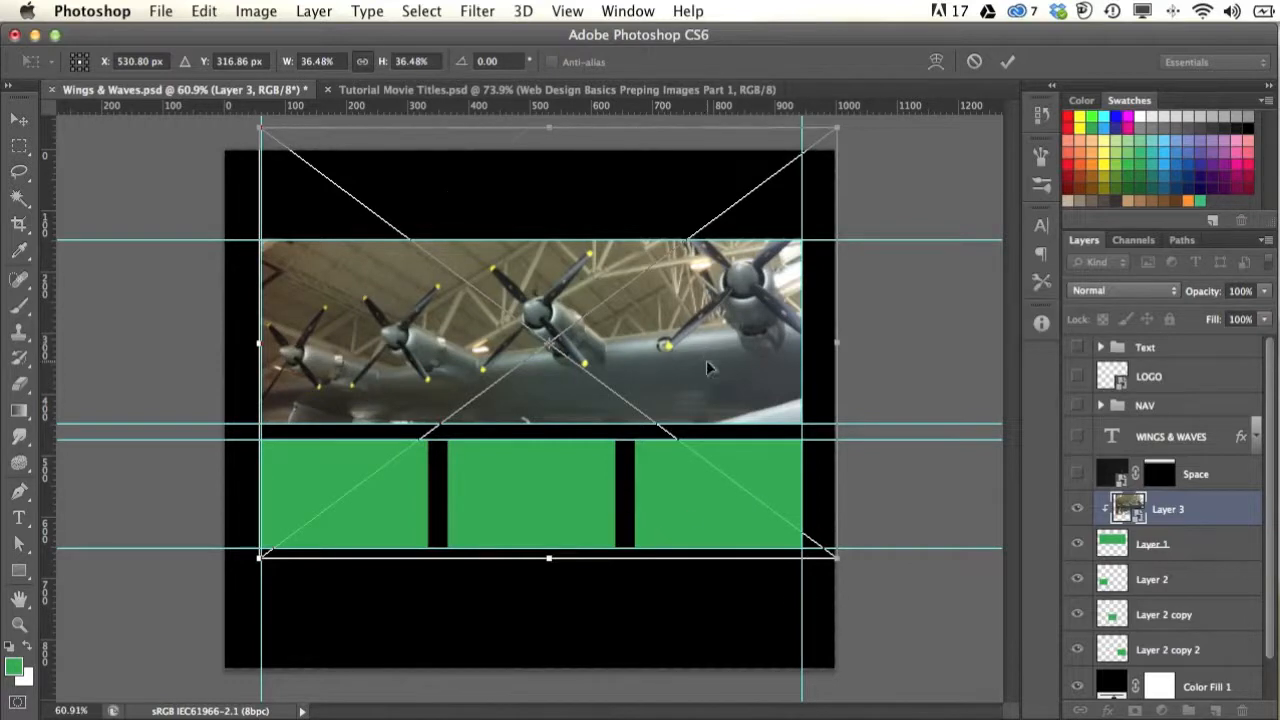
left_click_drag(711, 363, 444, 241)
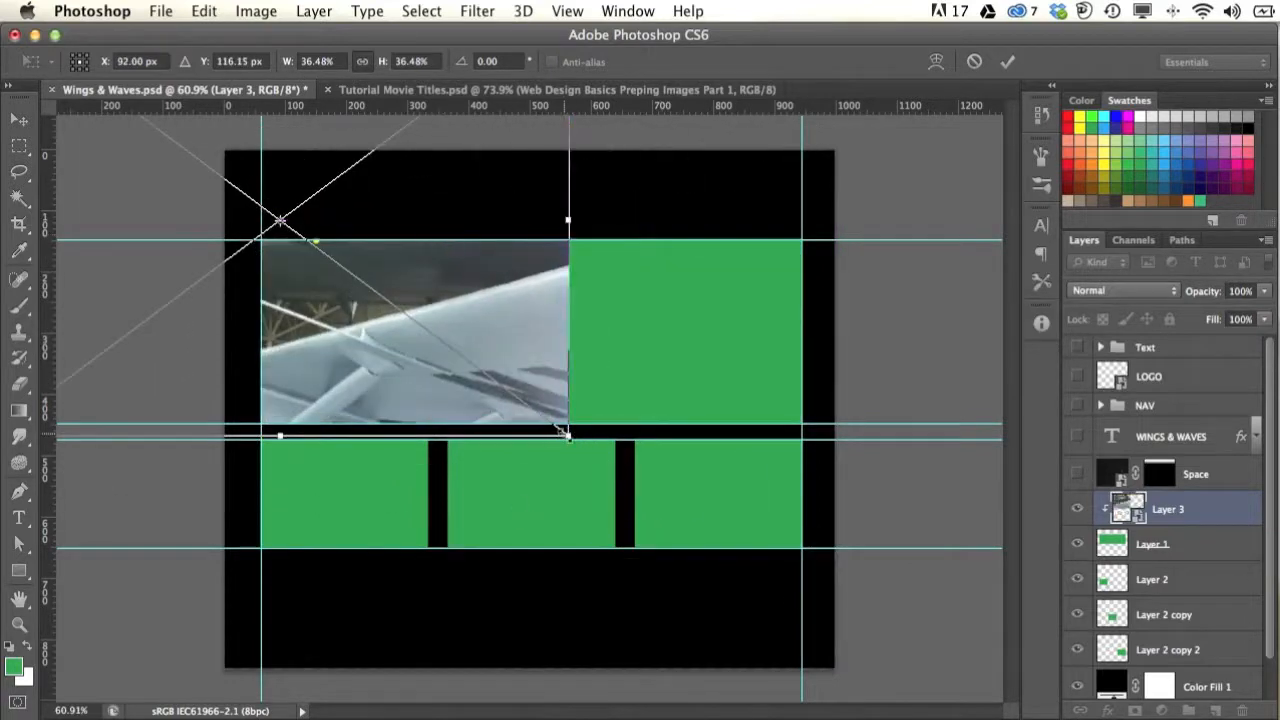
left_click_drag(566, 434, 863, 719)
left_click_drag(385, 382, 762, 245)
left_click_drag(792, 188, 948, 69)
left_click_drag(329, 391, 688, 249)
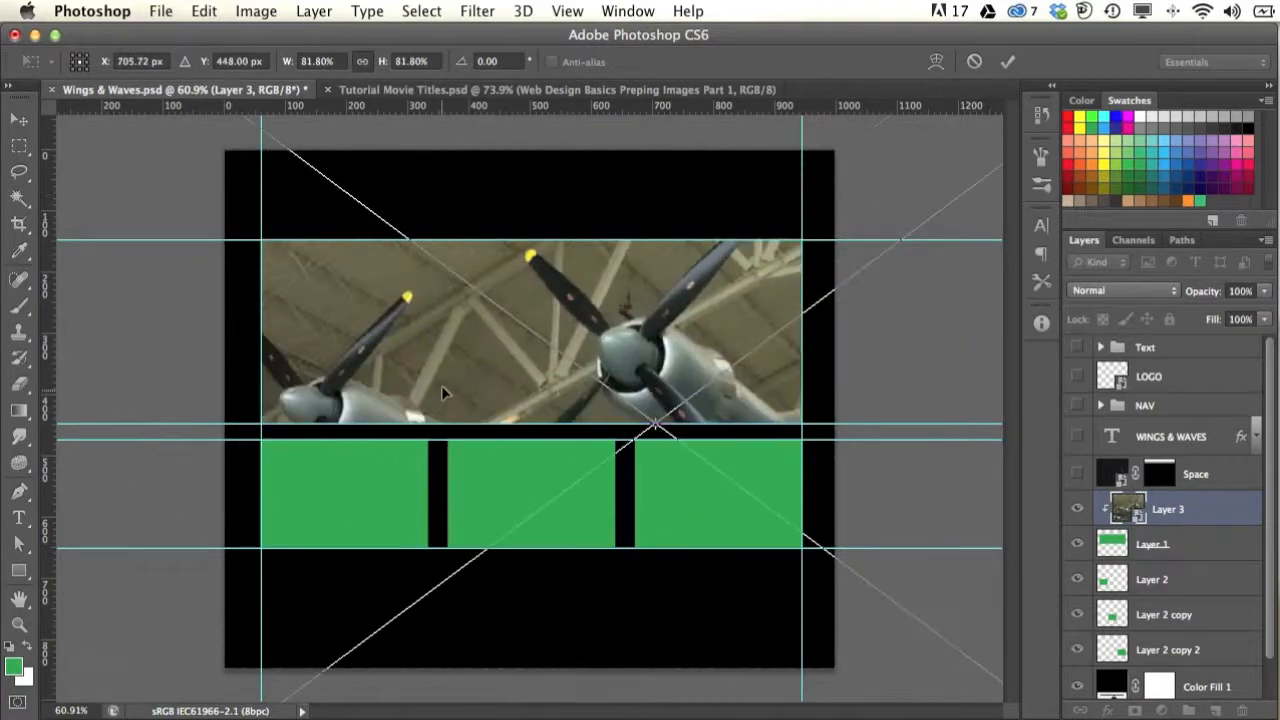
left_click_drag(441, 385, 470, 352)
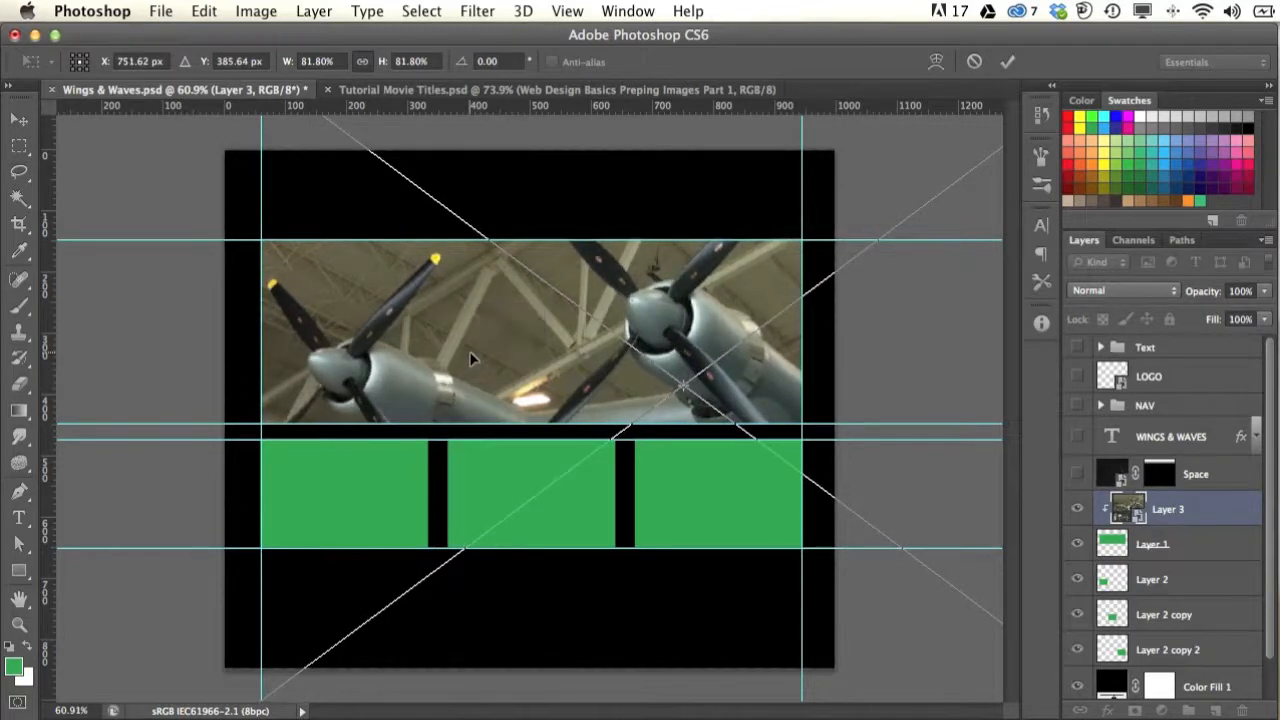
key("Return")
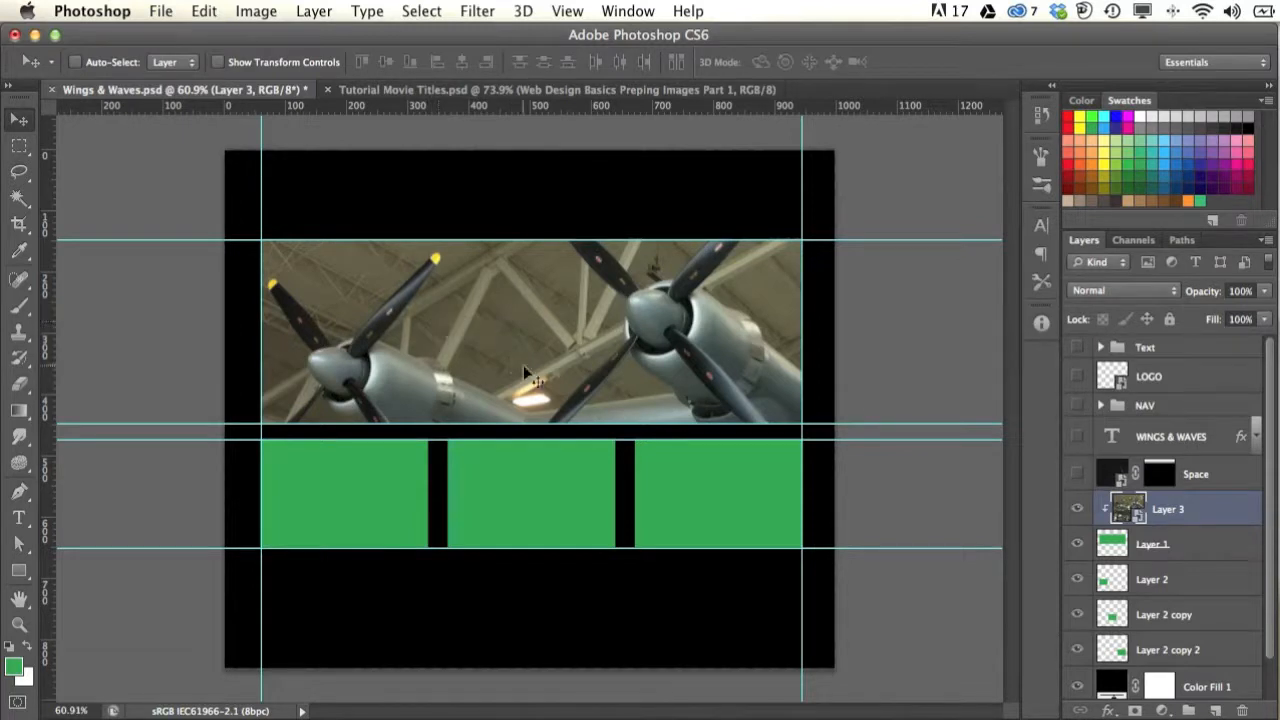
Step: Hide and show the clipped photo layer and its Layer 1 box in turn to check how they relate
left_click(1077, 513)
left_click(1077, 513)
left_click(1077, 545)
left_click(1077, 545)
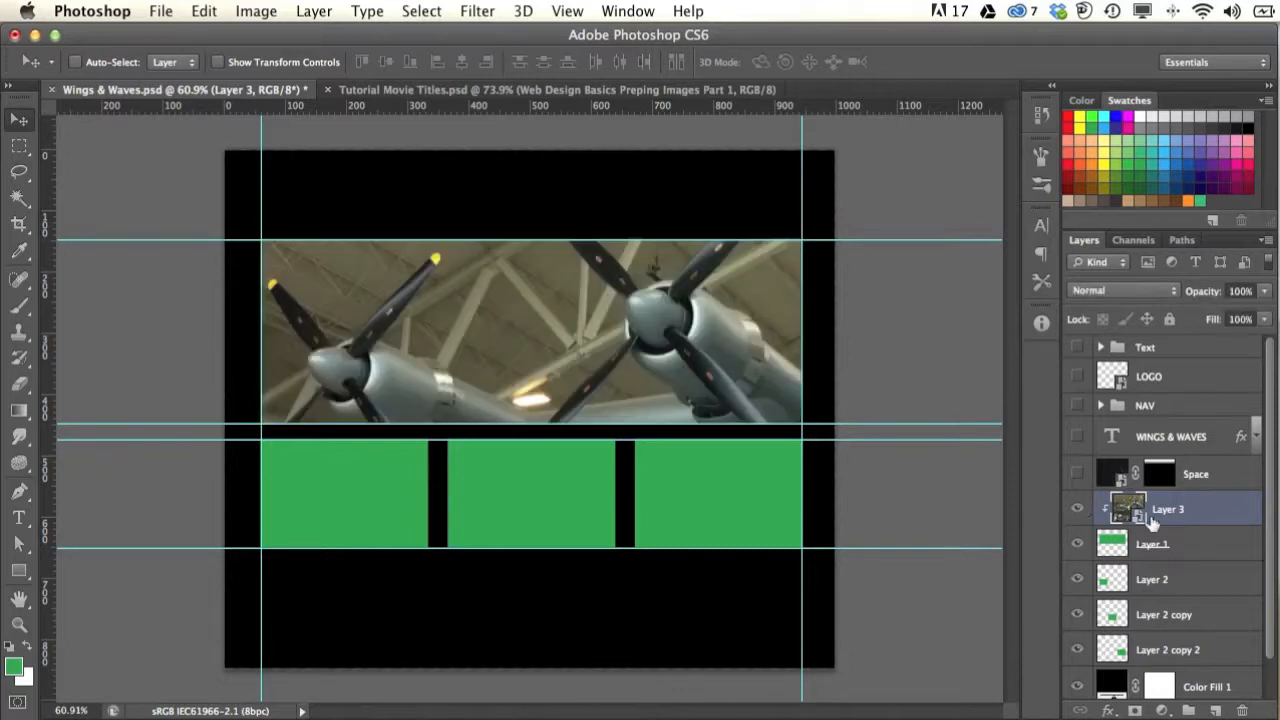